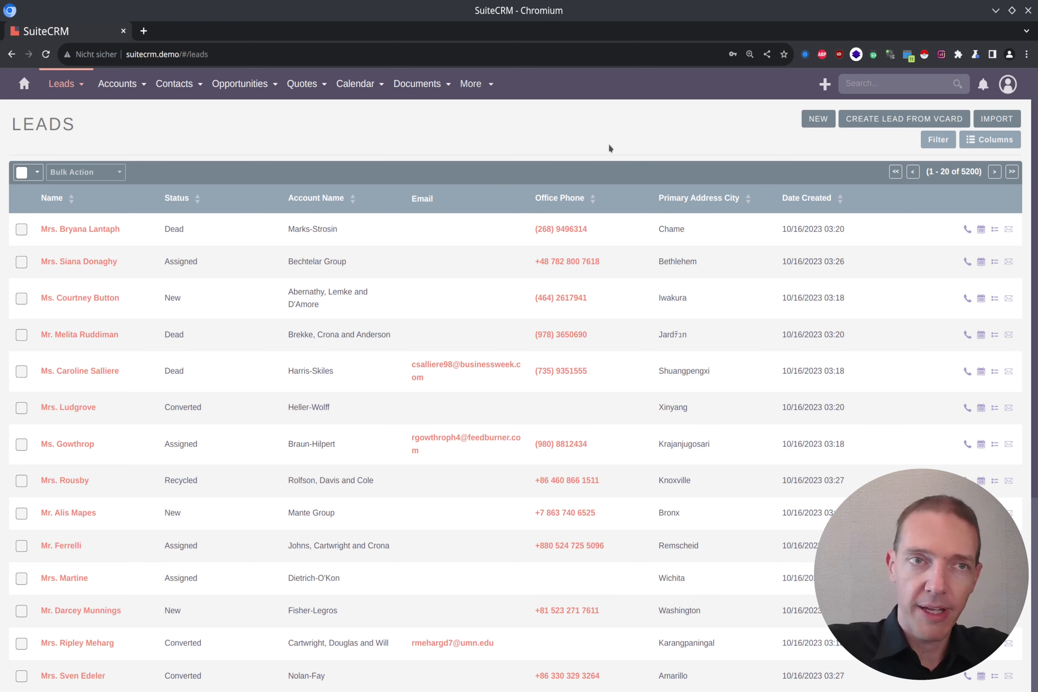
double_click(970, 171)
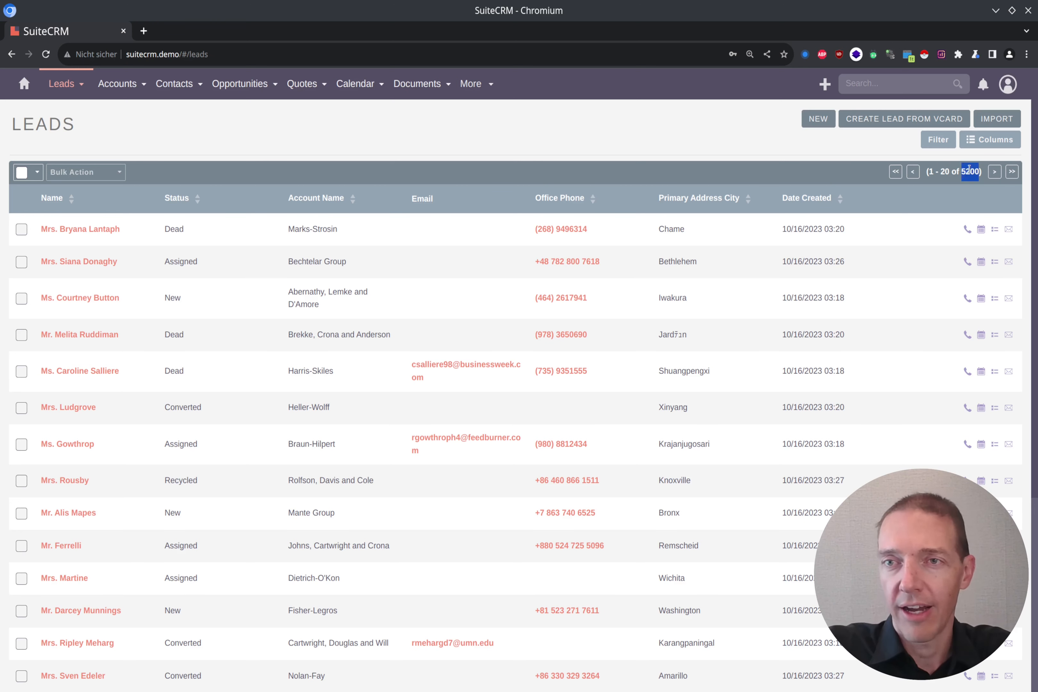
click(584, 134)
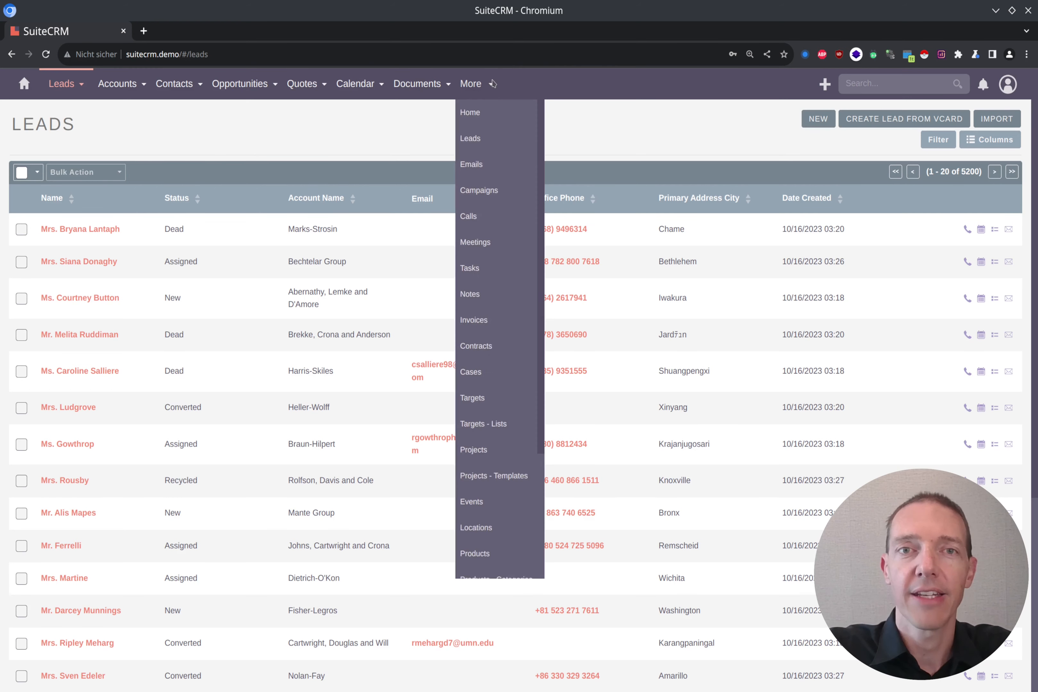
- Open the Reports module in a new browser tab and switch to it
mouse_move(474, 85)
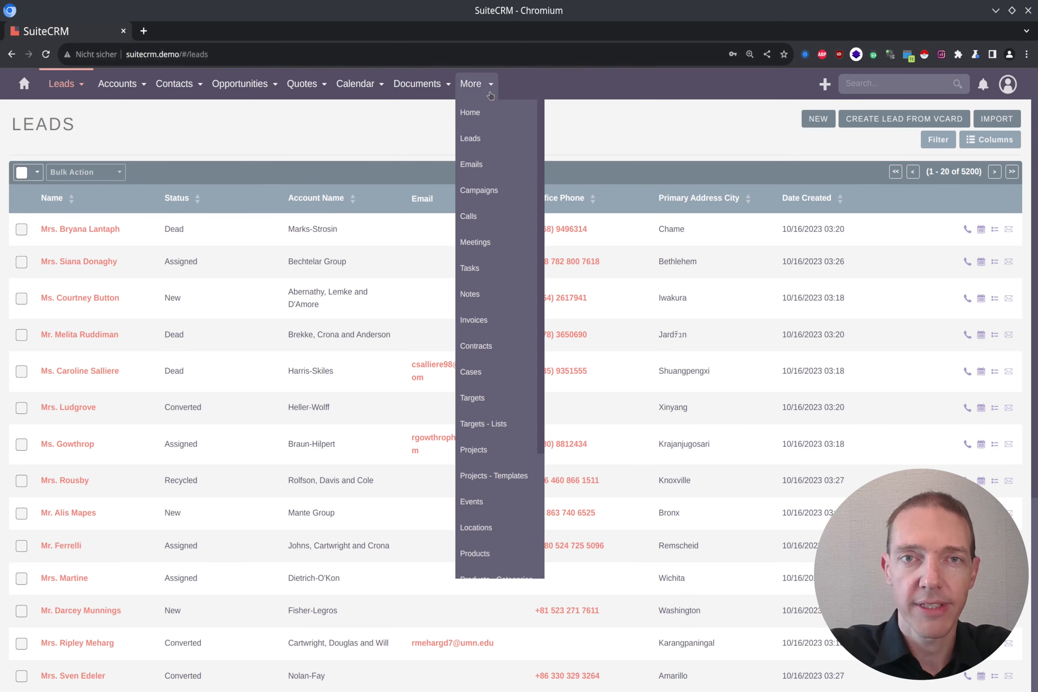
scroll(469, 409, down, 3)
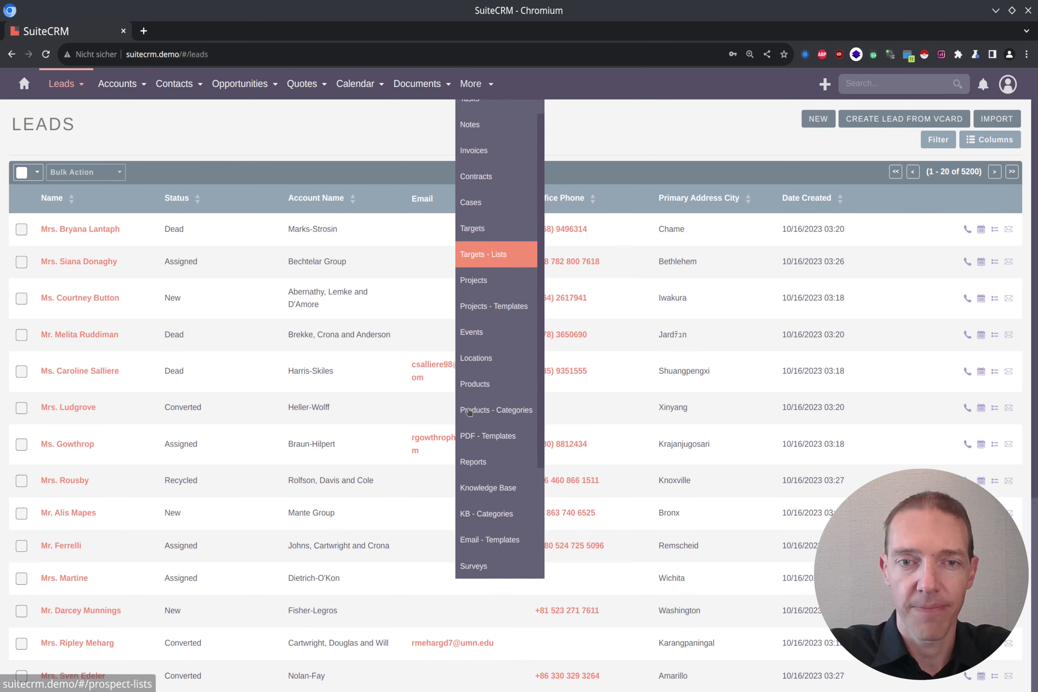
middle_click(485, 463)
key(ctrl+Tab)
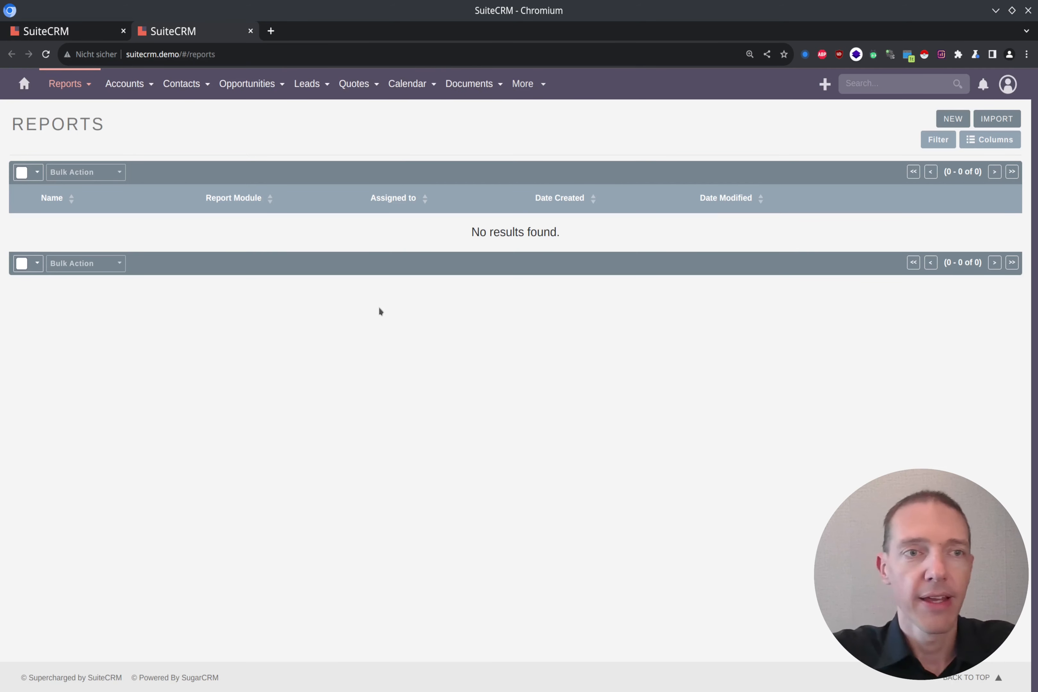
- Start a new report named "Leads per Country" and set its report module to Leads
click(948, 123)
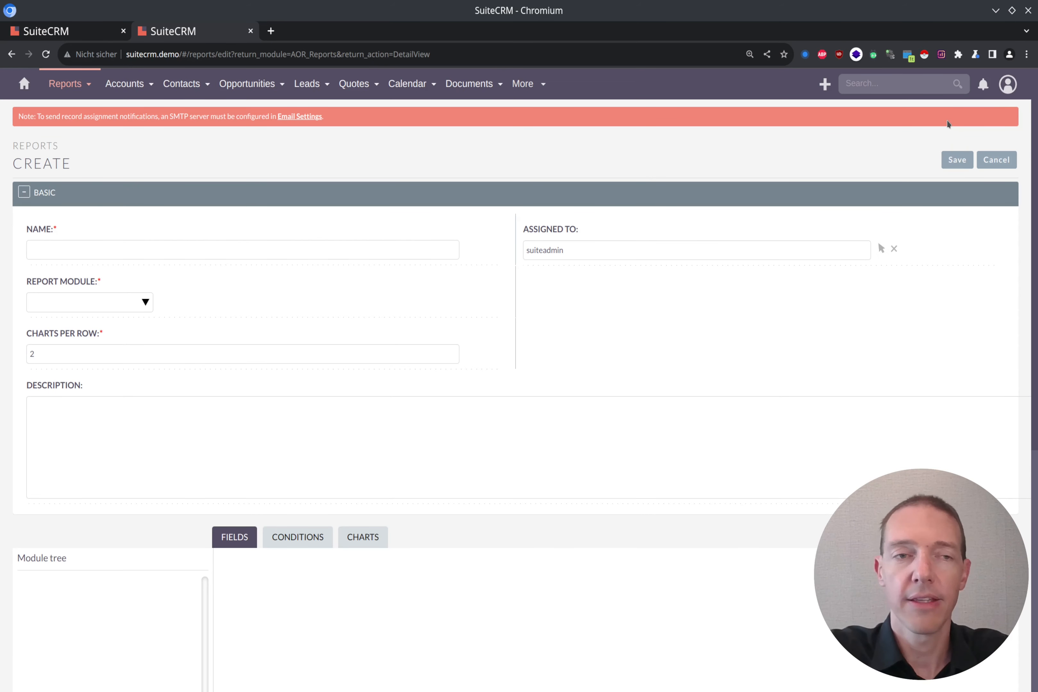
click(274, 247)
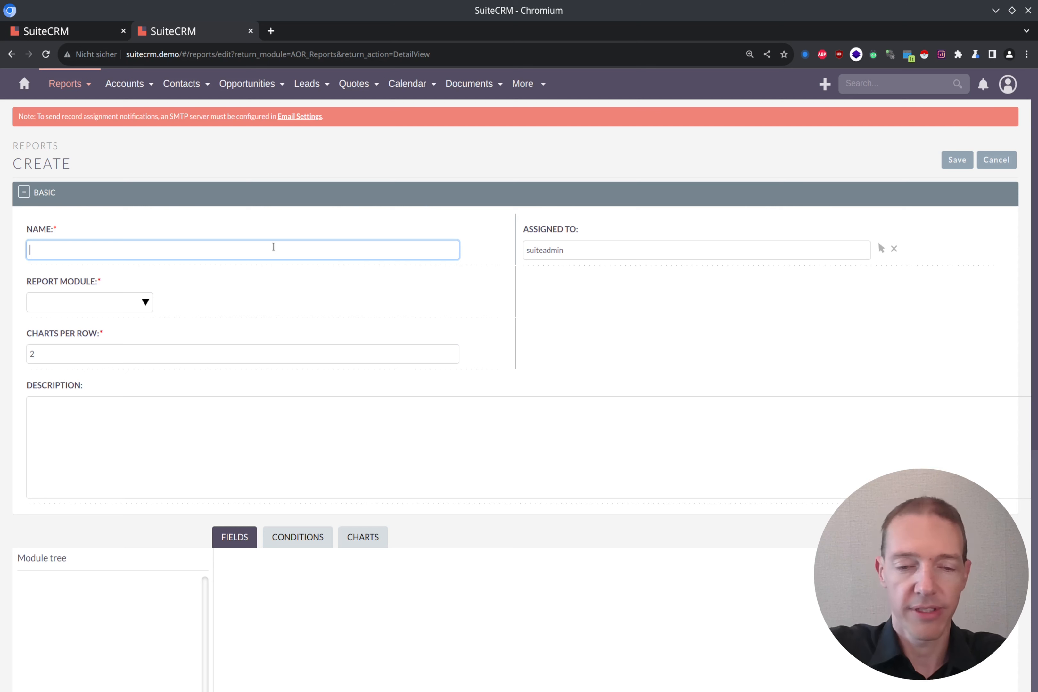
text(Lead per)
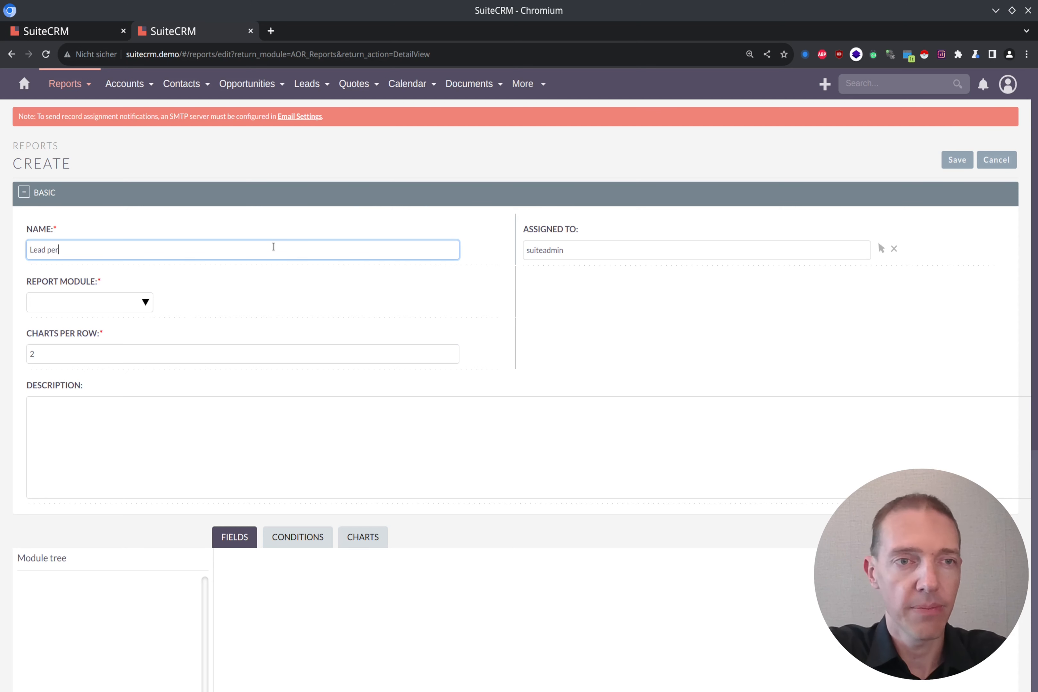
text( Country)
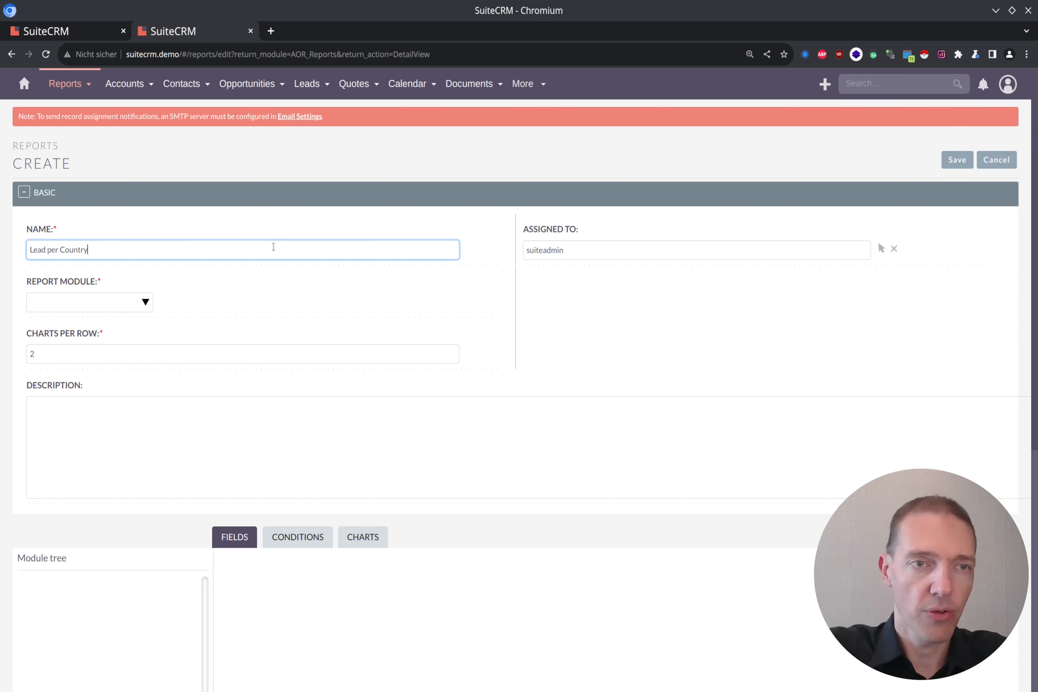
text(s)
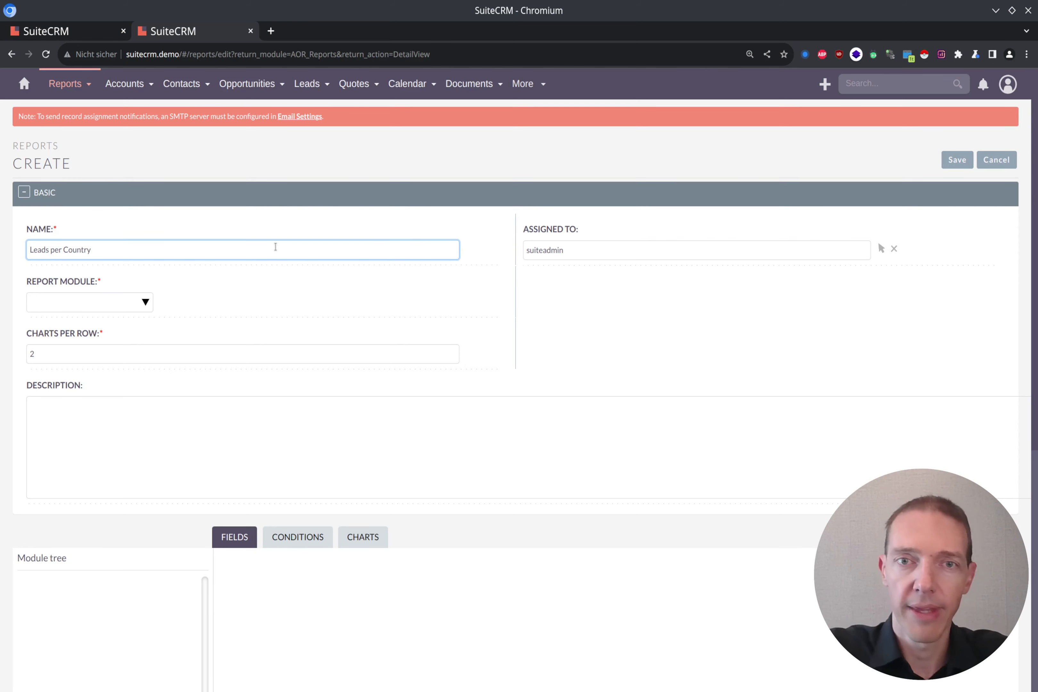
click(125, 306)
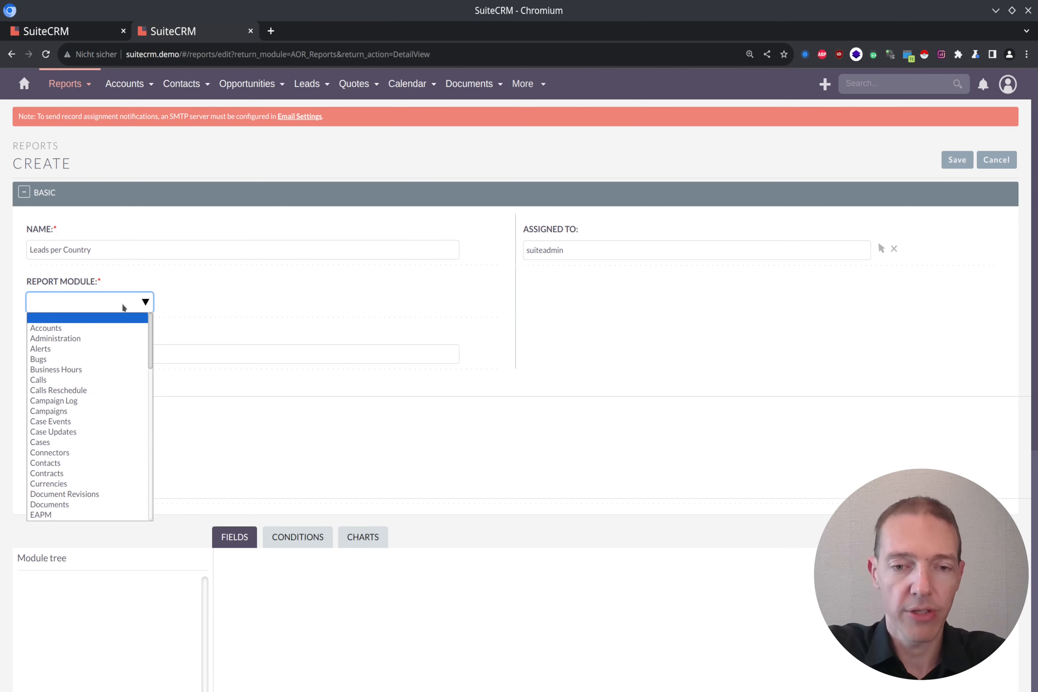
key(l)
key(Return)
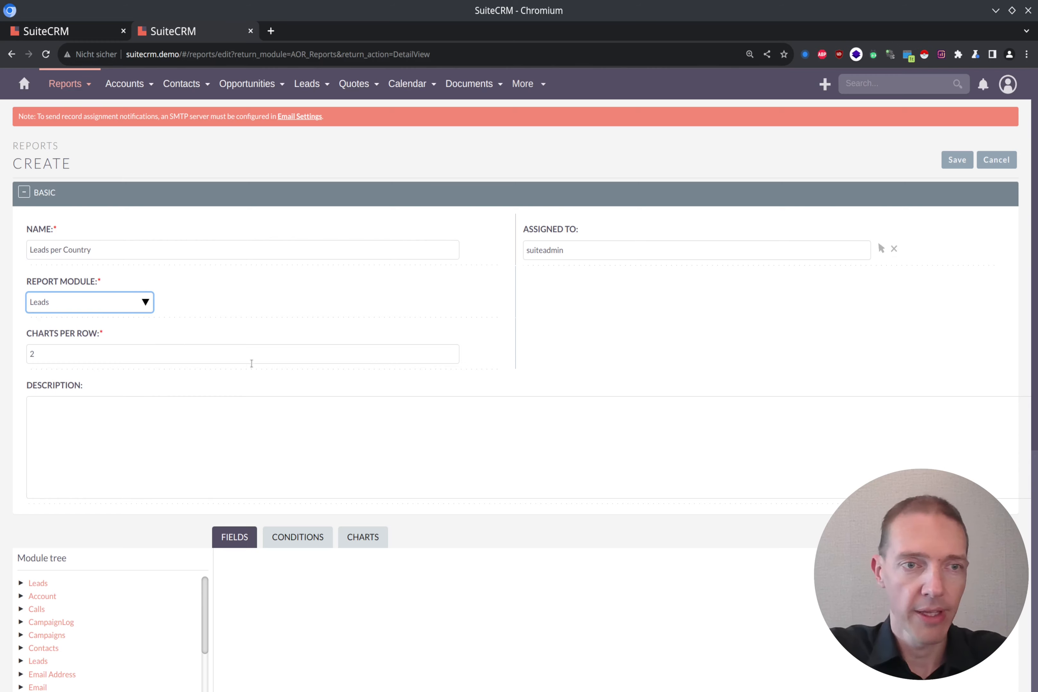
- Find the Primary Address Country field of the Leads module and add it to the report's fields
scroll(435, 349, down, 5)
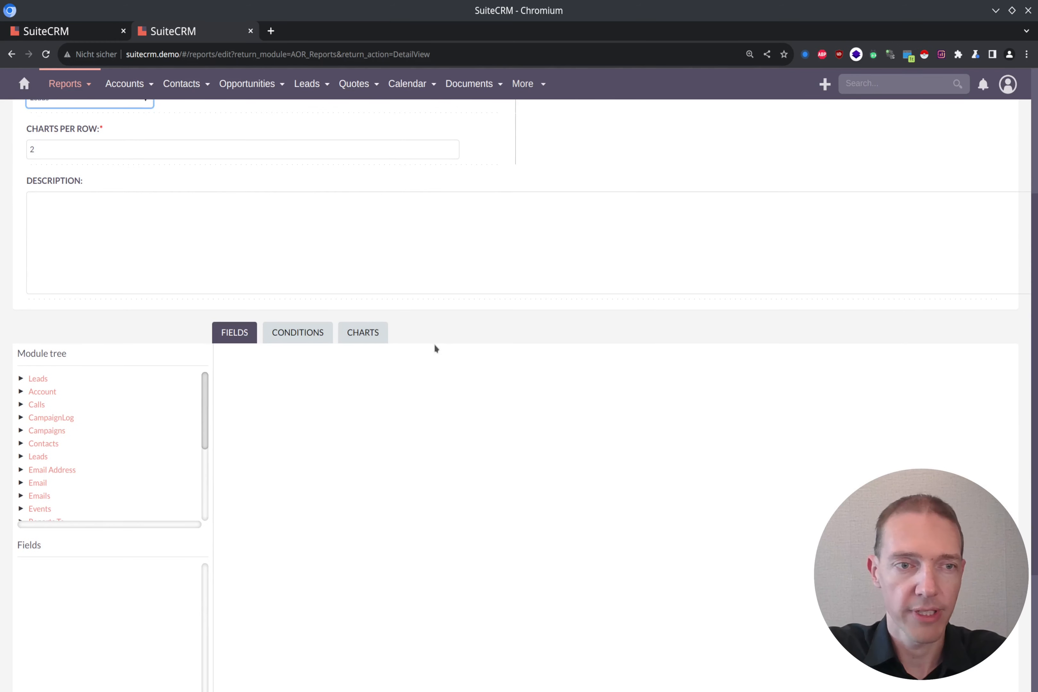
click(44, 381)
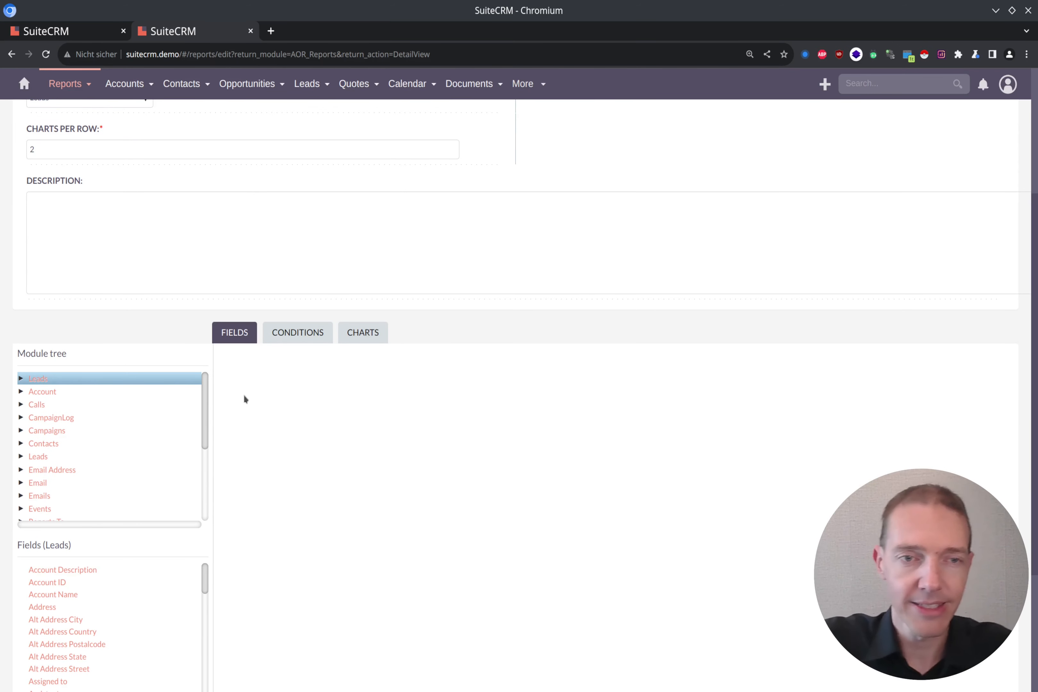
scroll(248, 395, down, 3)
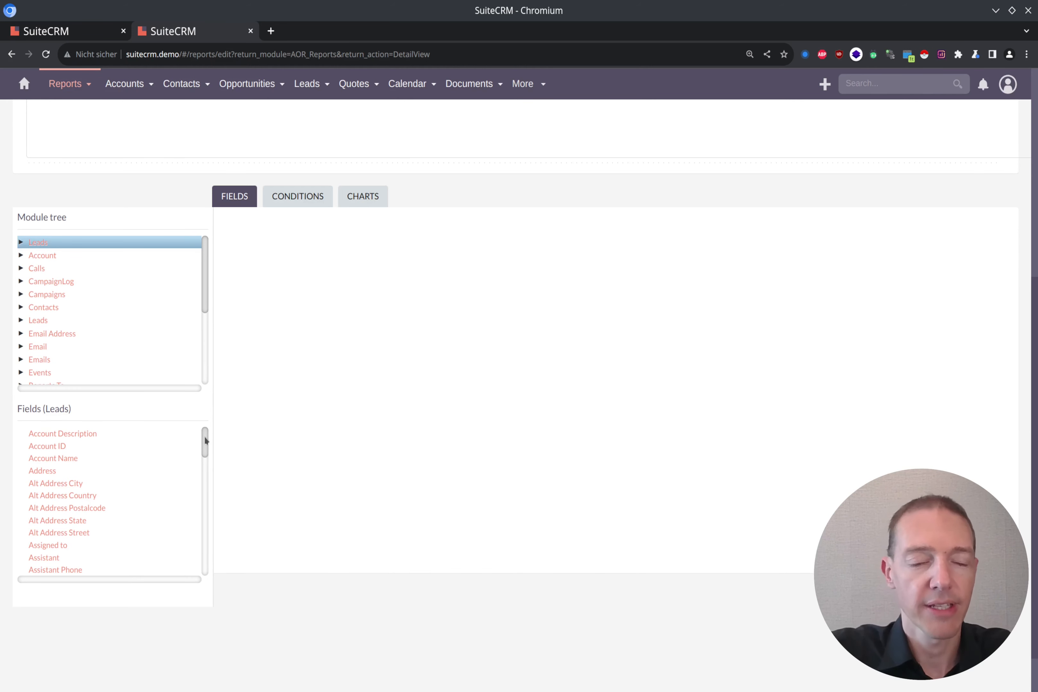
key(ctrl+f)
text(country)
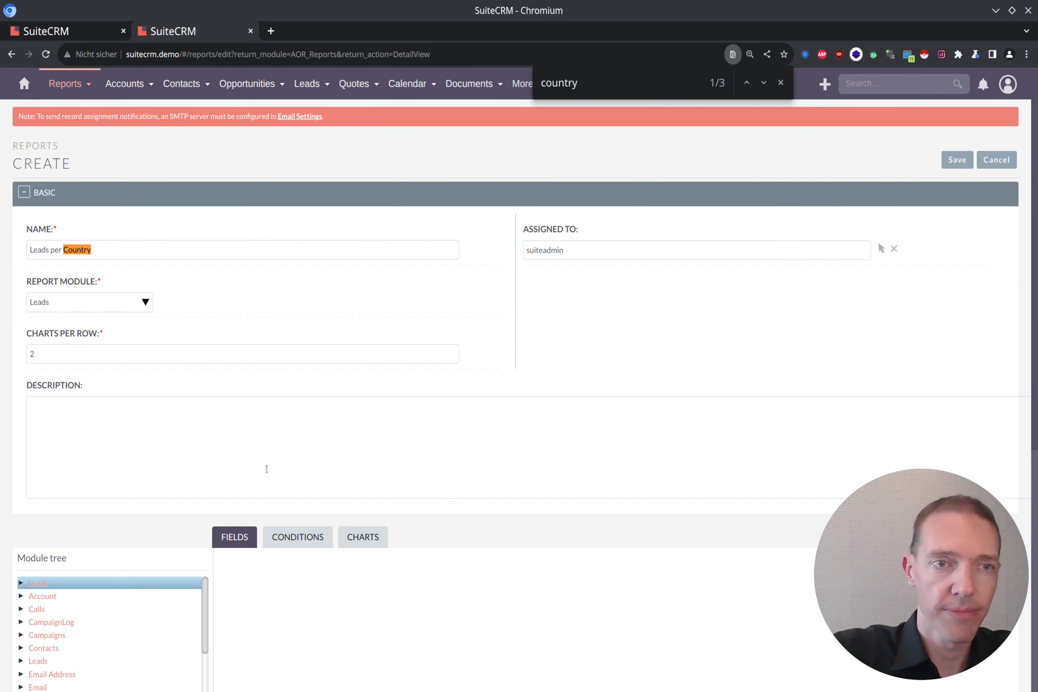
scroll(210, 447, down, 8)
scroll(134, 428, down, 5)
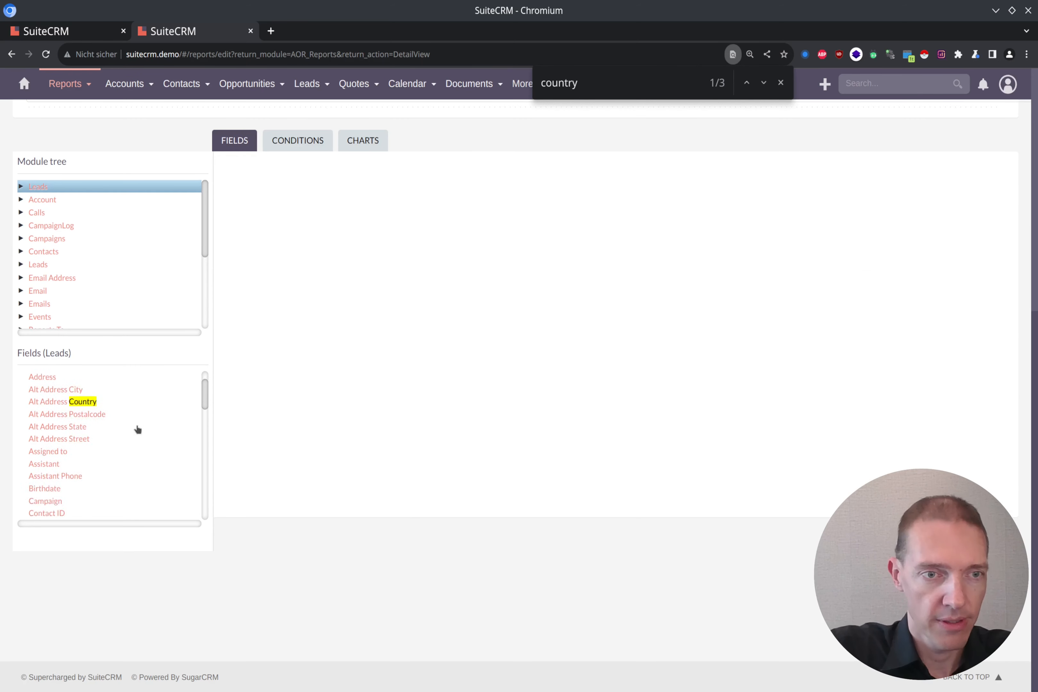
scroll(110, 426, down, 10)
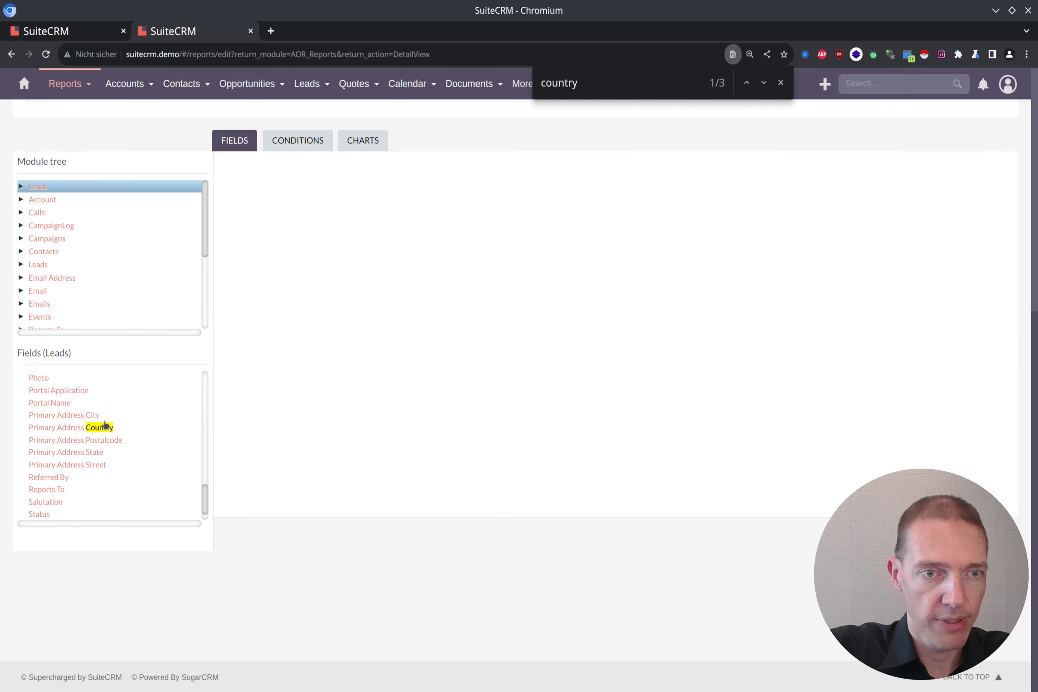
double_click(104, 429)
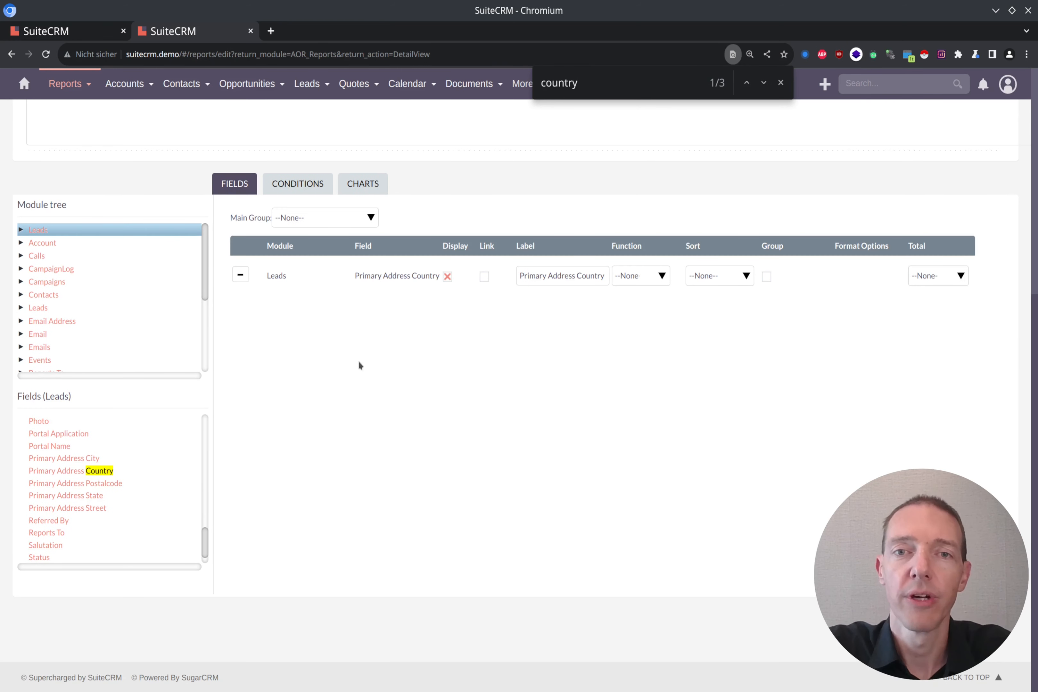
click(781, 83)
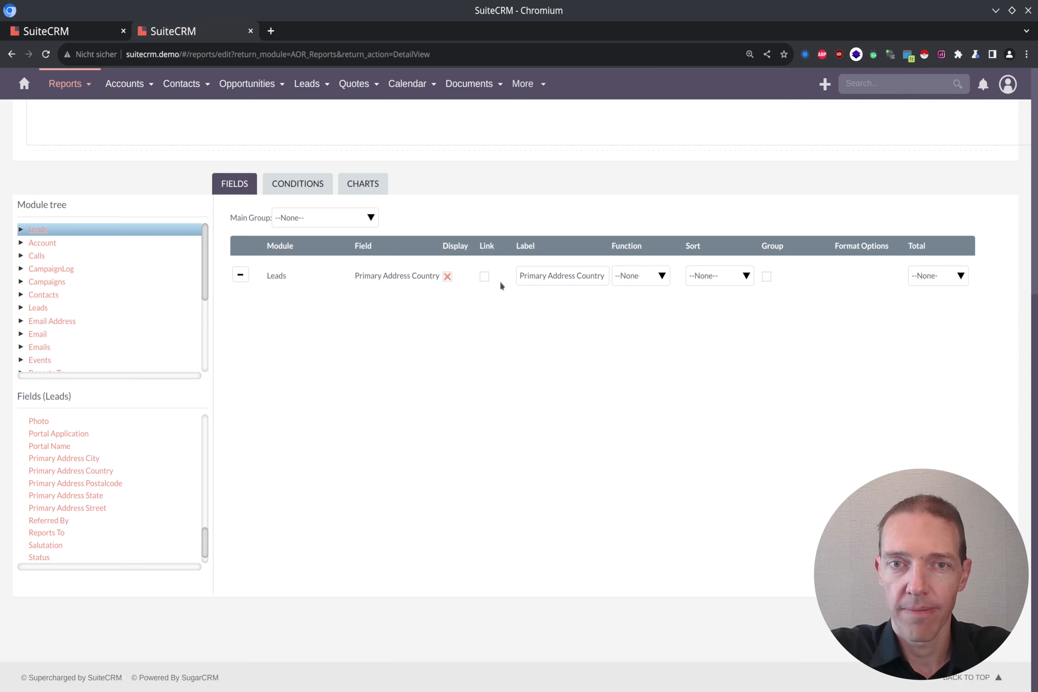
- Save the report and look through its list of lead countries
scroll(329, 189, up, 7)
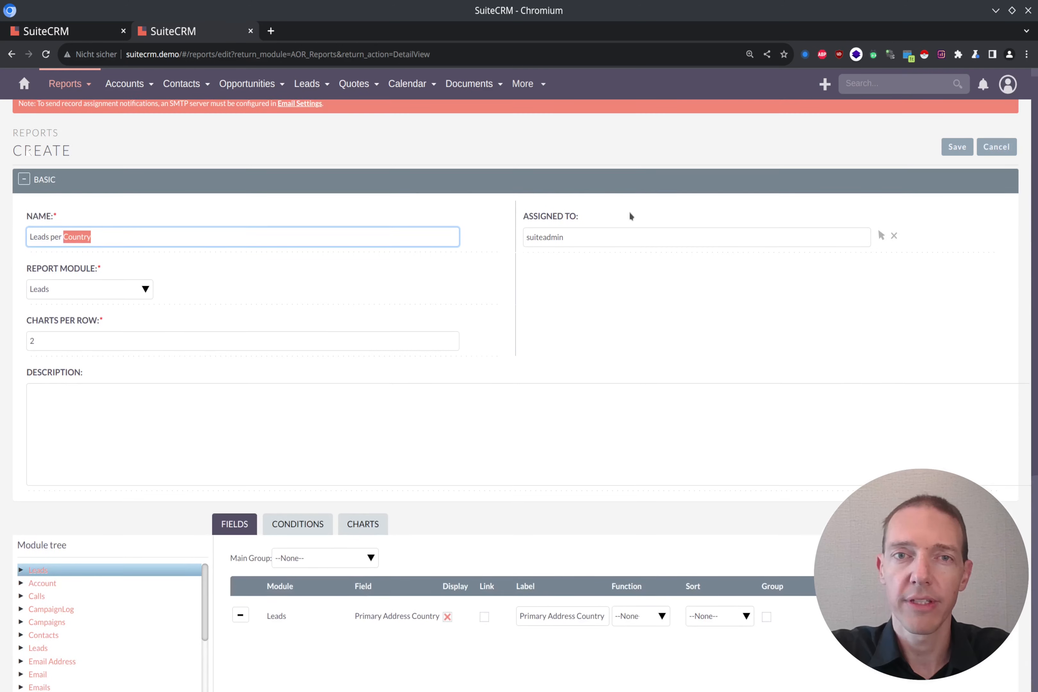
click(956, 146)
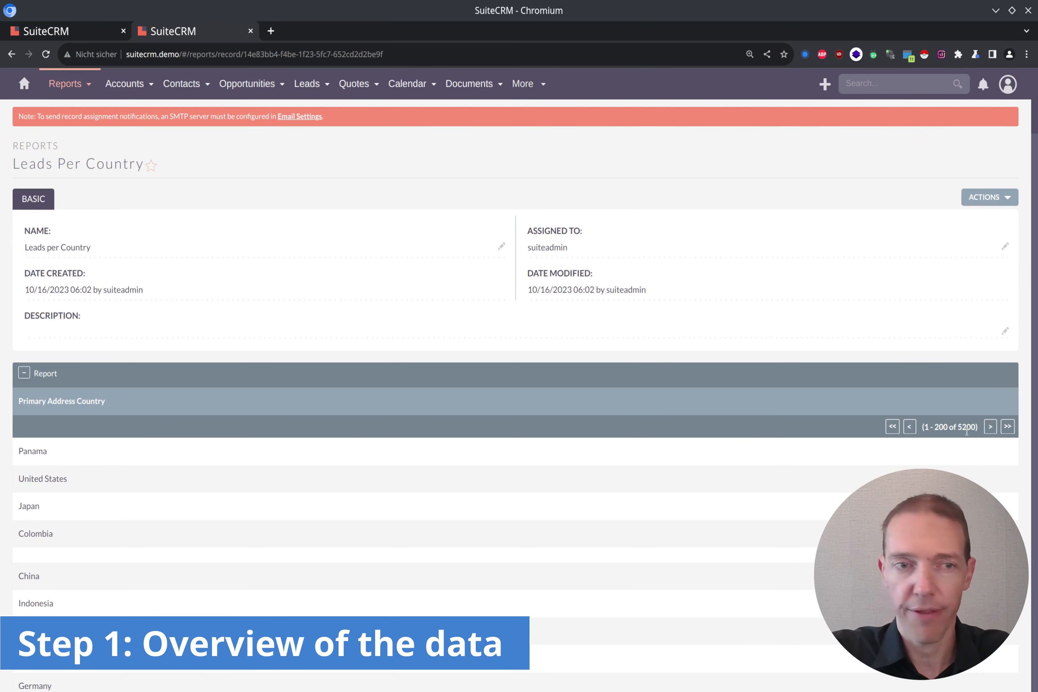
scroll(28, 450, down, 5)
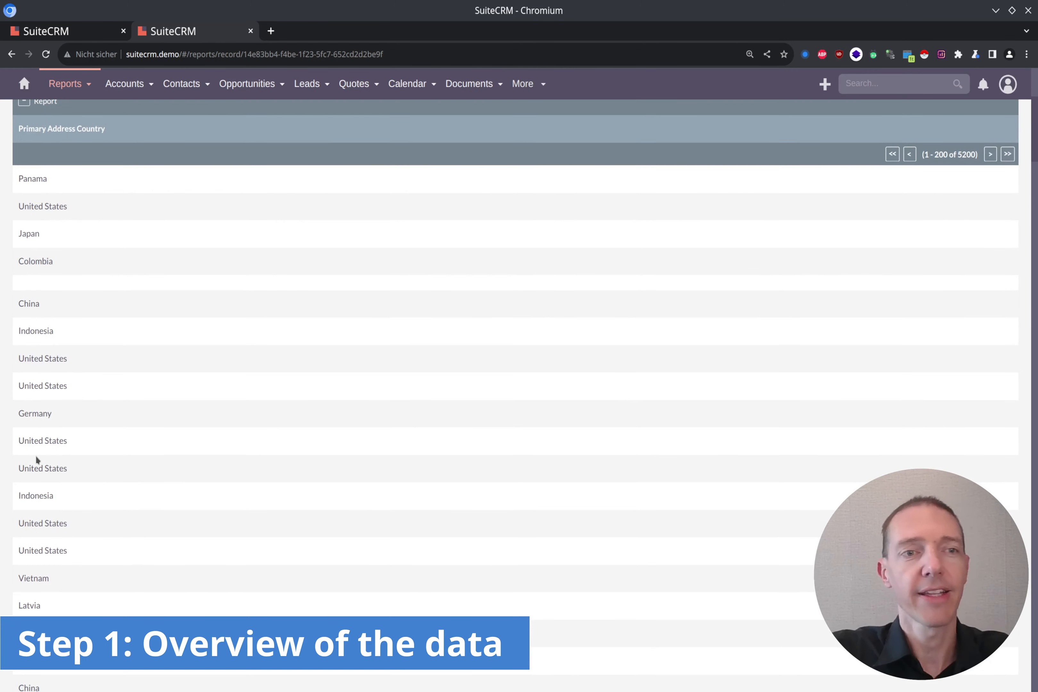
scroll(89, 396, down, 8)
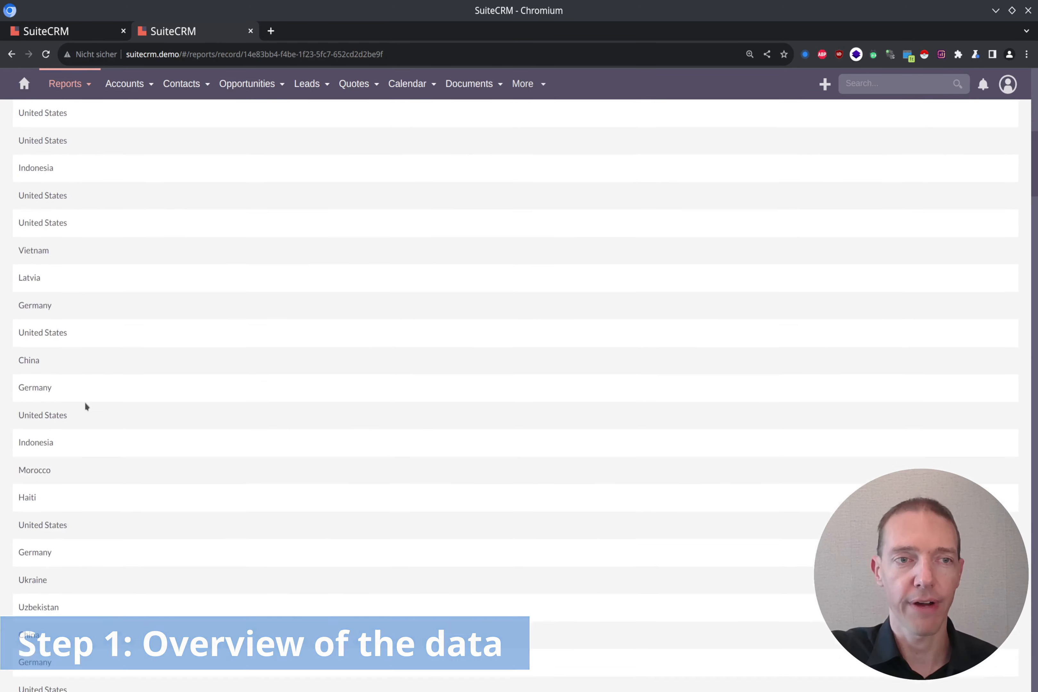
scroll(84, 401, up, 10)
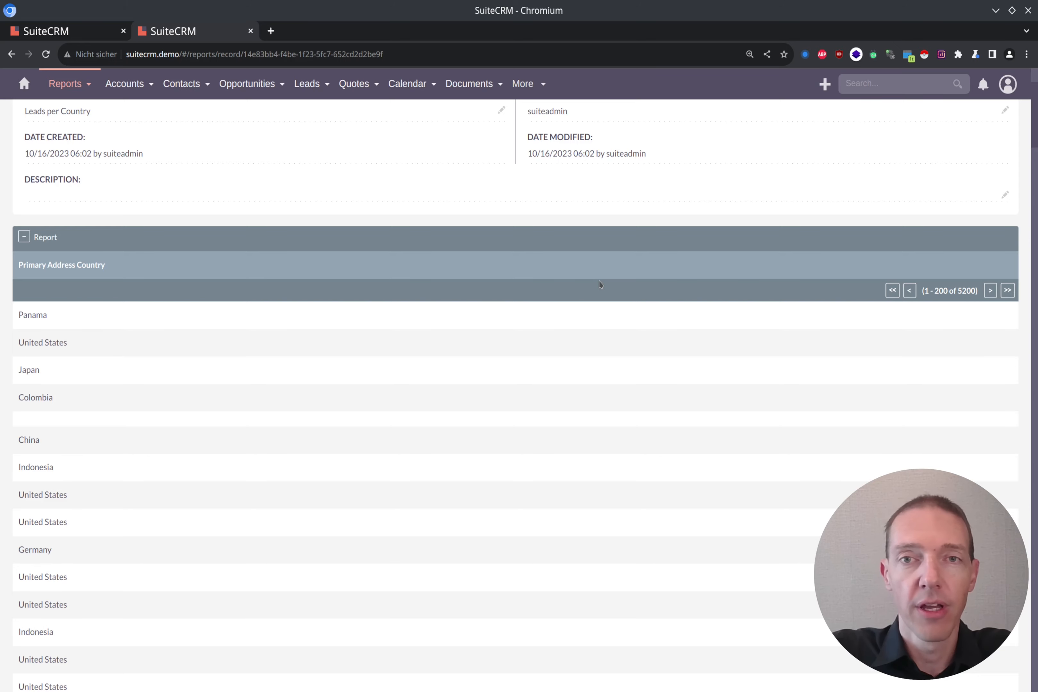
- Open the report for editing, check its field settings, and save it again without changes
scroll(601, 284, up, 3)
click(990, 197)
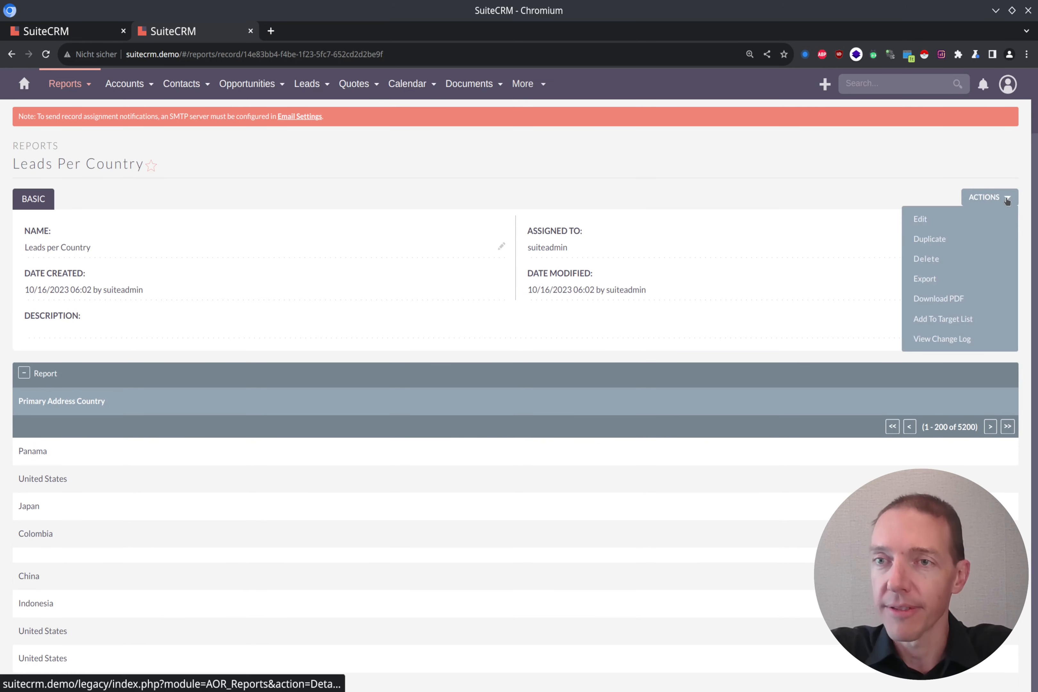
click(956, 219)
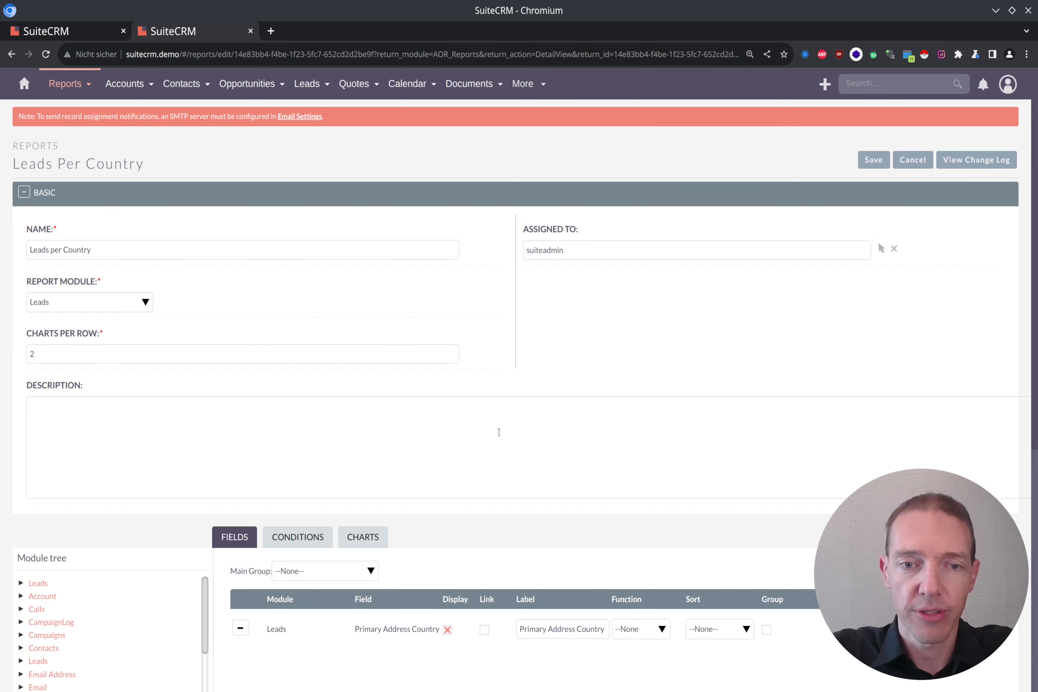
scroll(499, 432, down, 5)
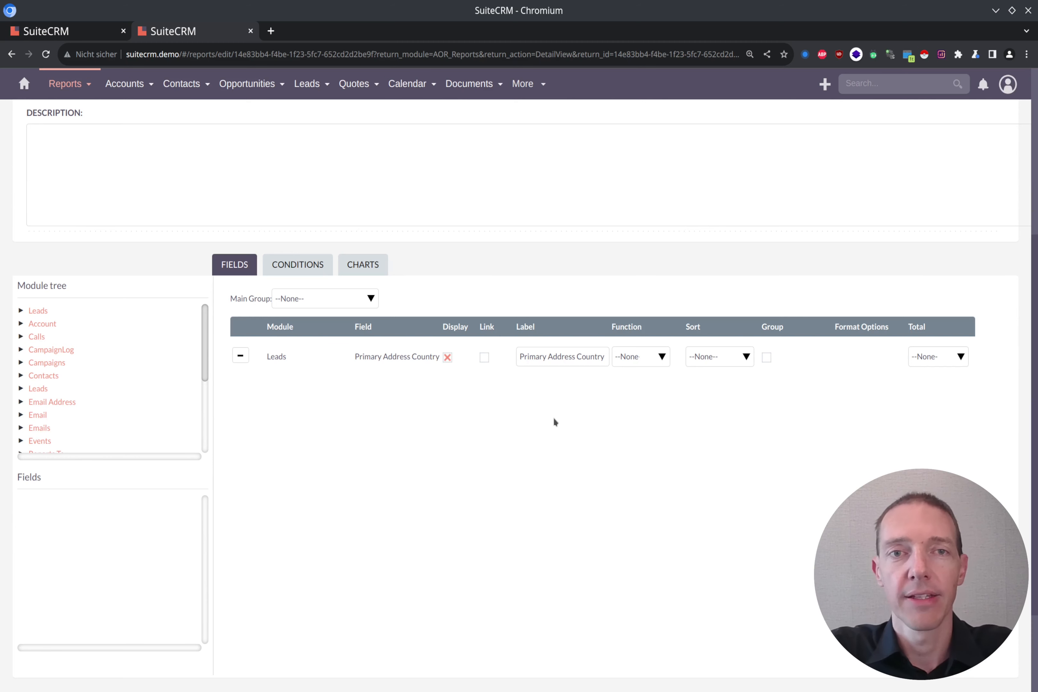
scroll(553, 417, up, 5)
click(863, 156)
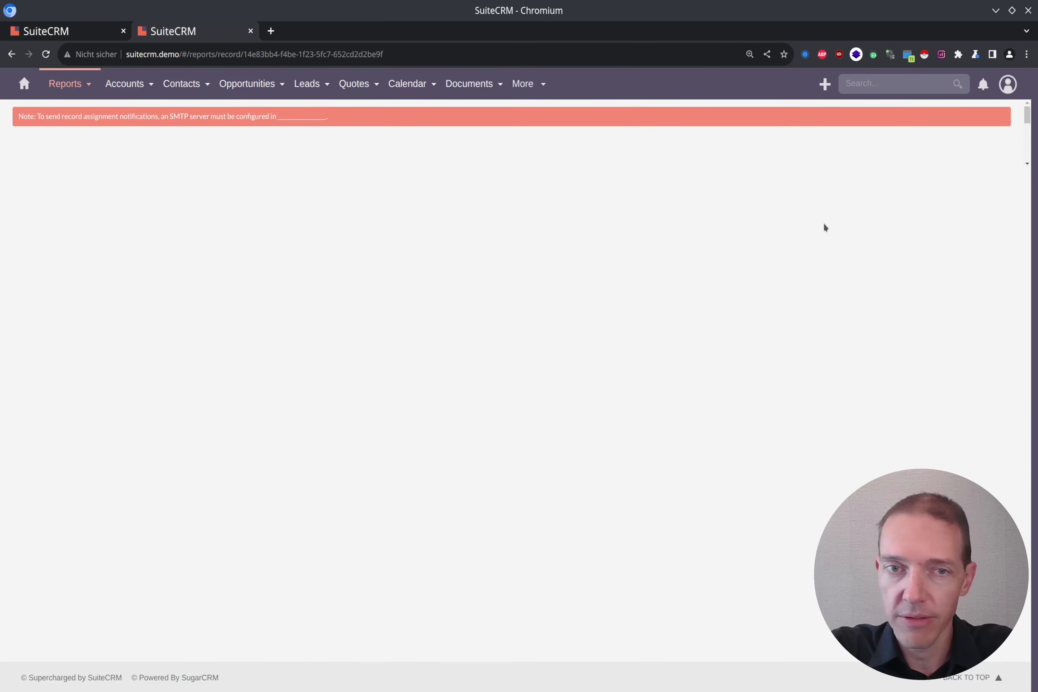
scroll(56, 381, down, 3)
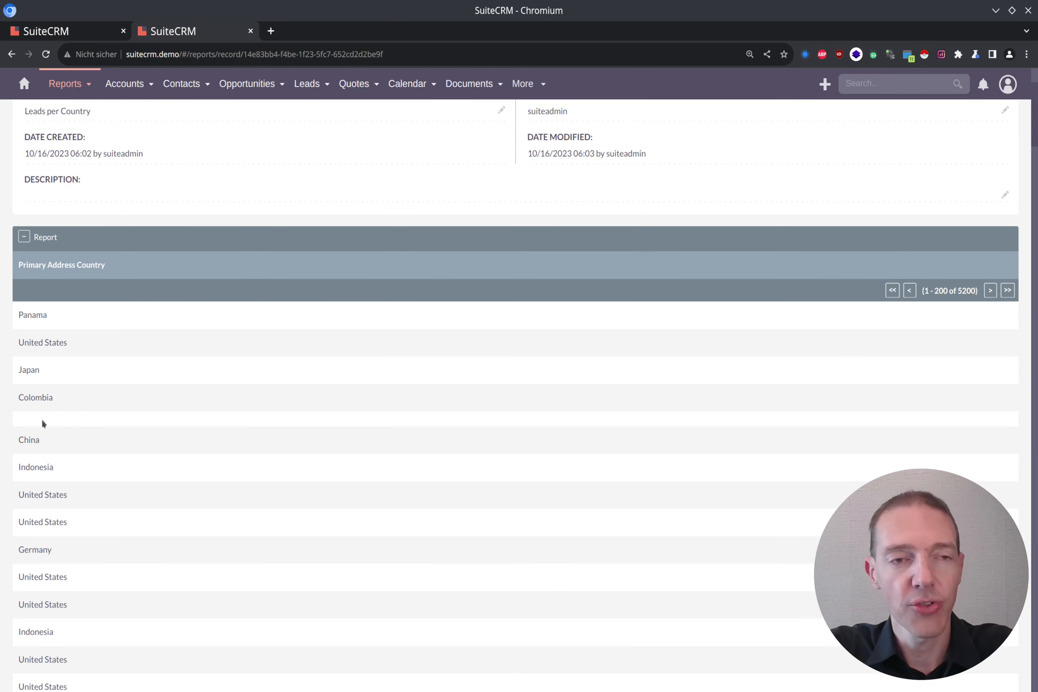
scroll(76, 419, up, 3)
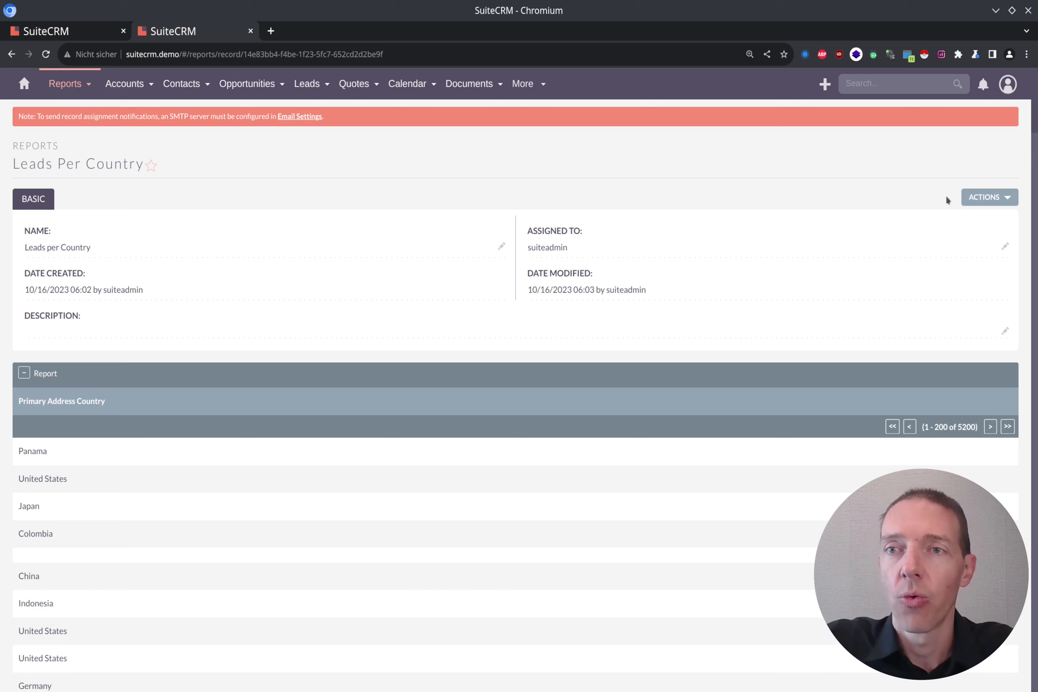
- Open the report for editing and add the Leads module's Primary Address Country field as a condition
click(1001, 198)
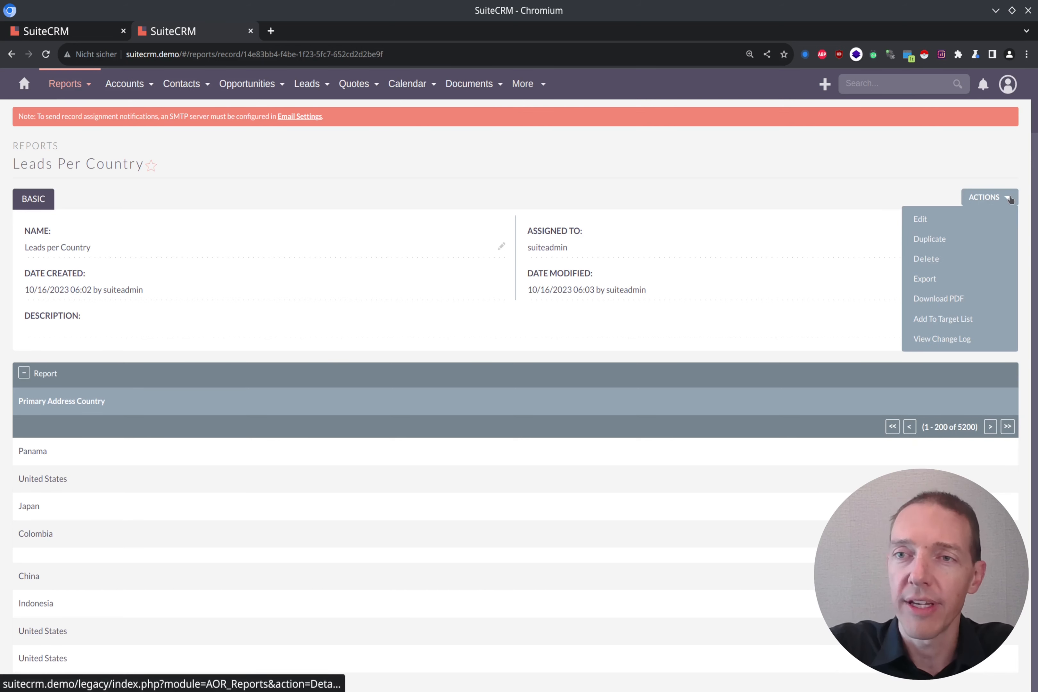
click(967, 219)
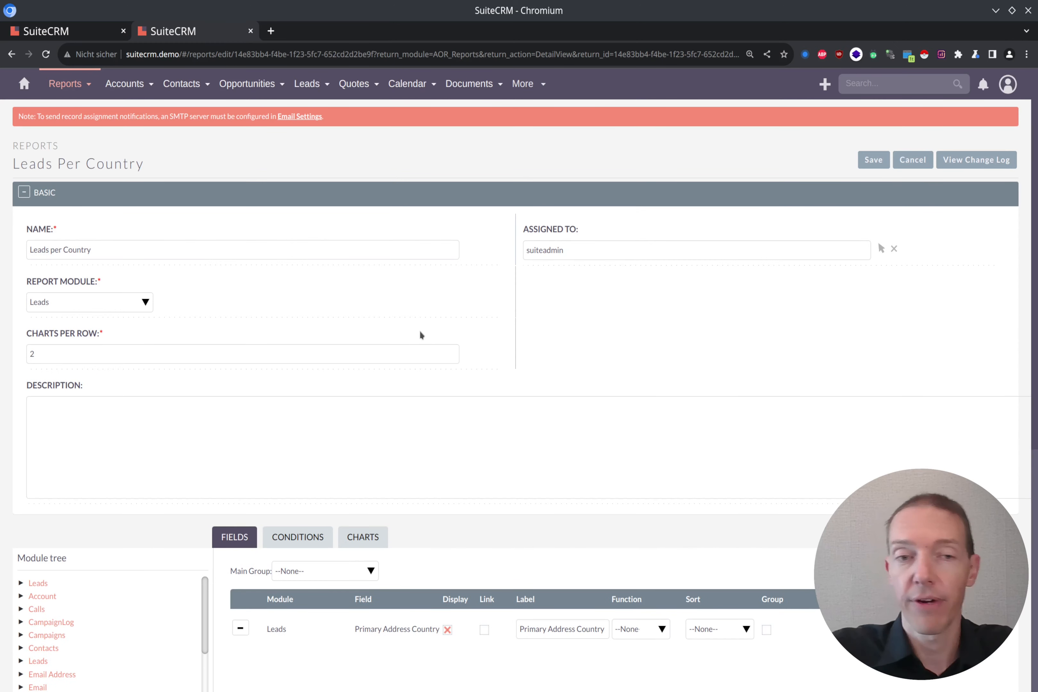
scroll(420, 331, down, 5)
scroll(308, 313, down, 2)
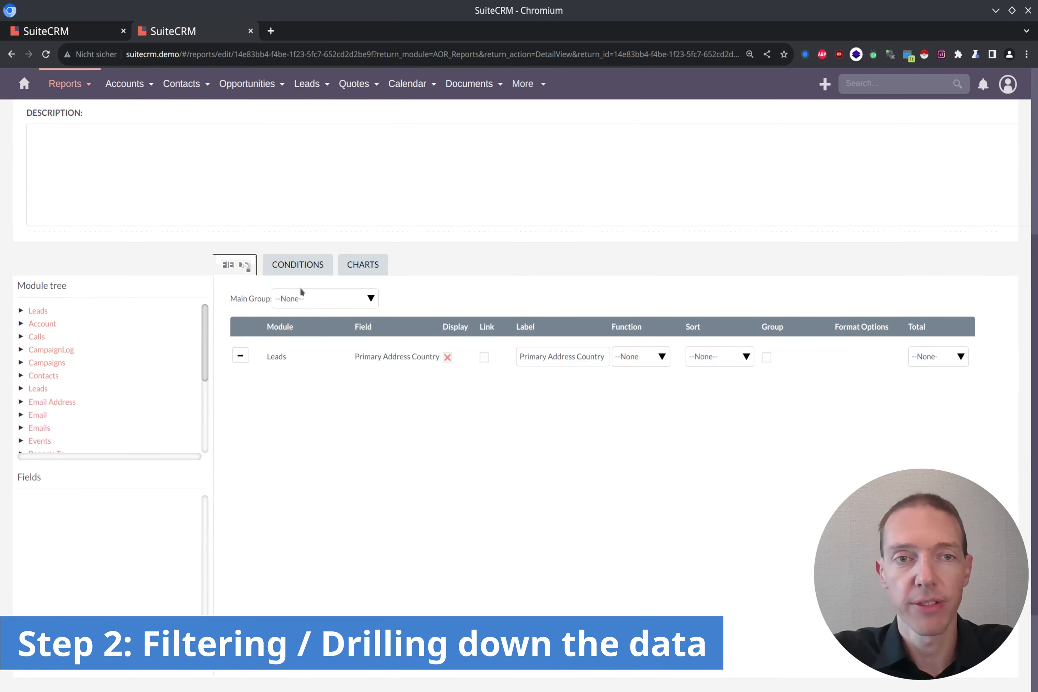
click(300, 268)
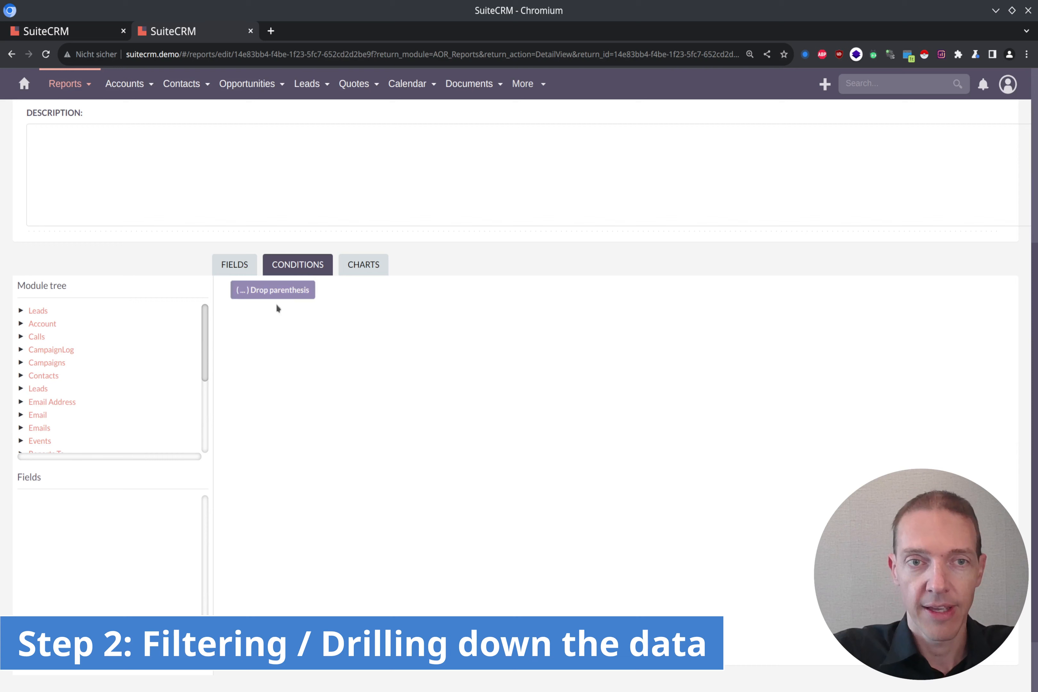
click(36, 311)
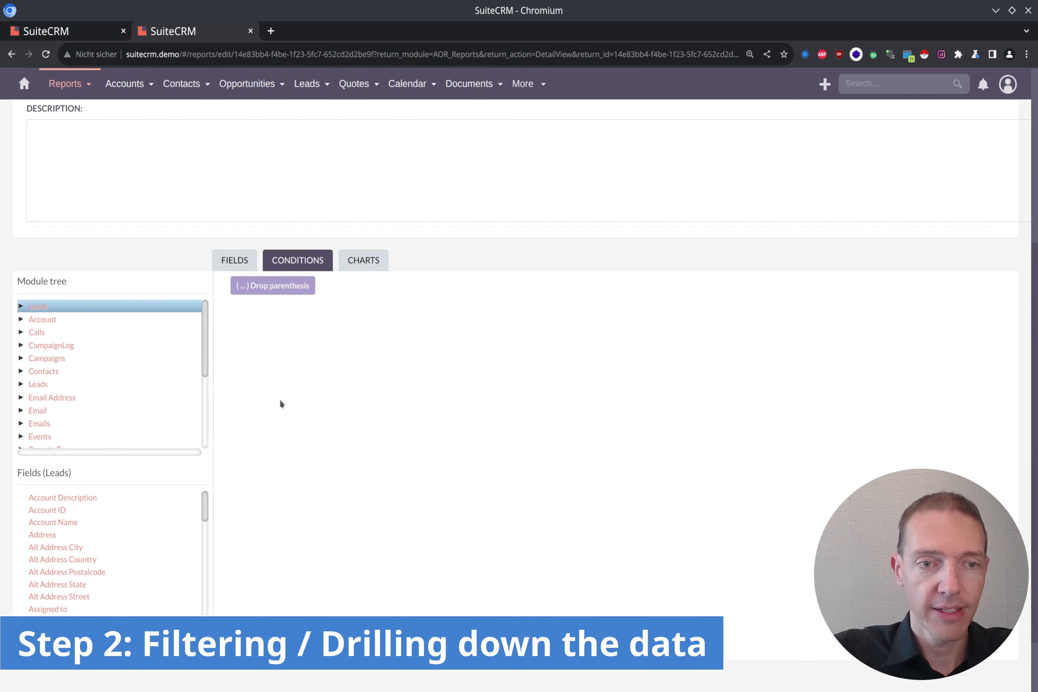
scroll(280, 404, down, 2)
scroll(152, 456, down, 10)
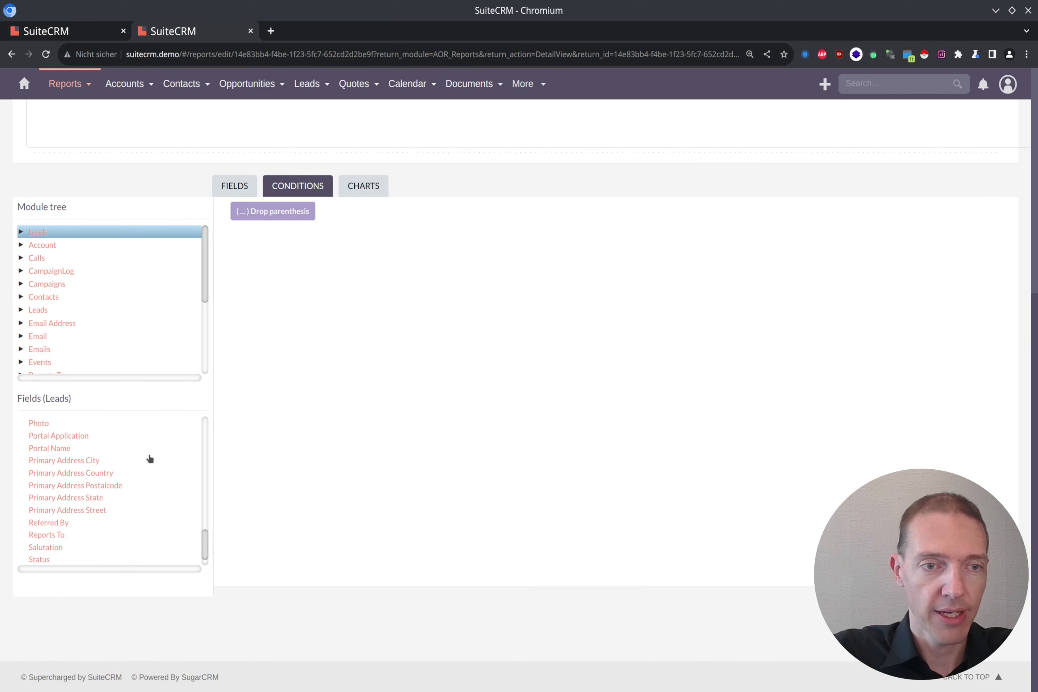
double_click(100, 473)
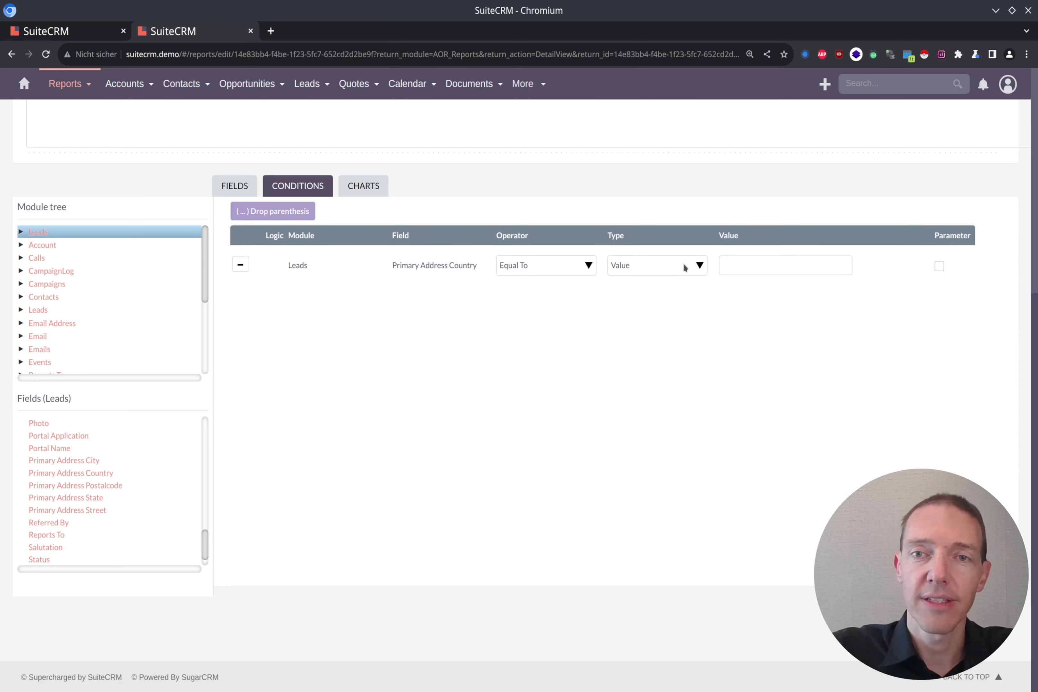
- Set the Primary Address Country condition's operator to Not Equal To and leave its value empty
click(651, 265)
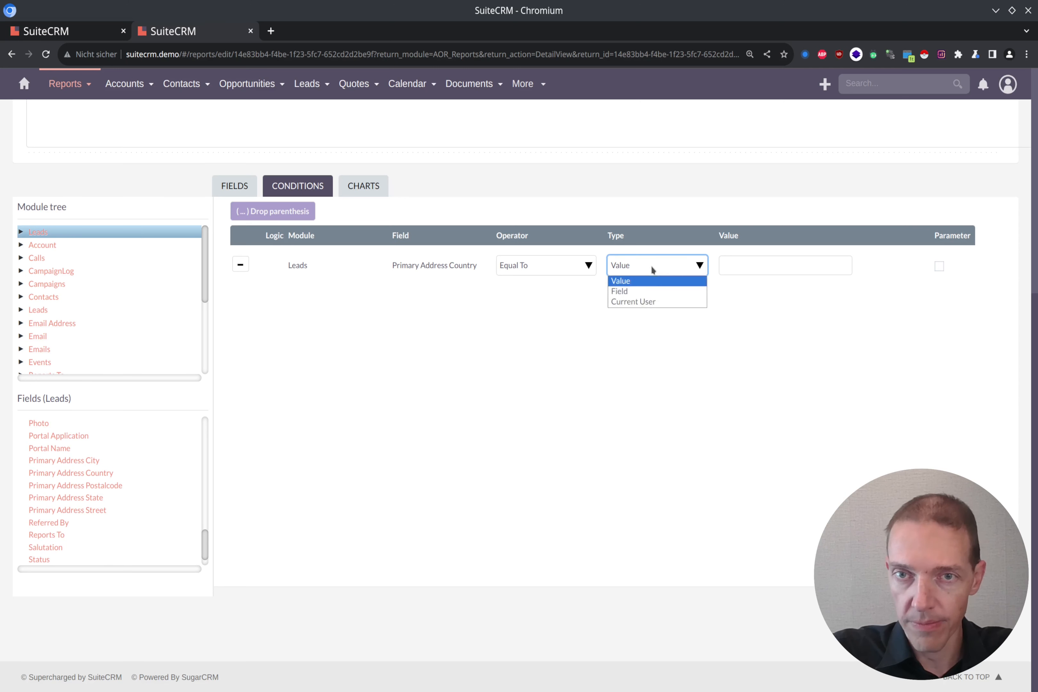
click(568, 275)
click(542, 269)
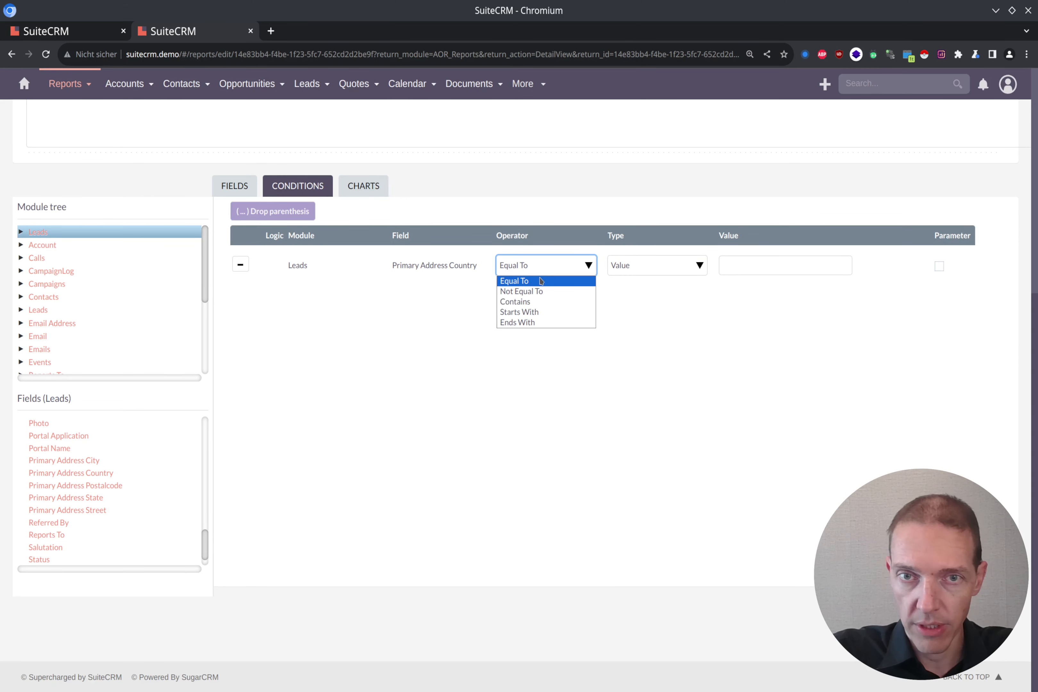
click(541, 292)
click(807, 293)
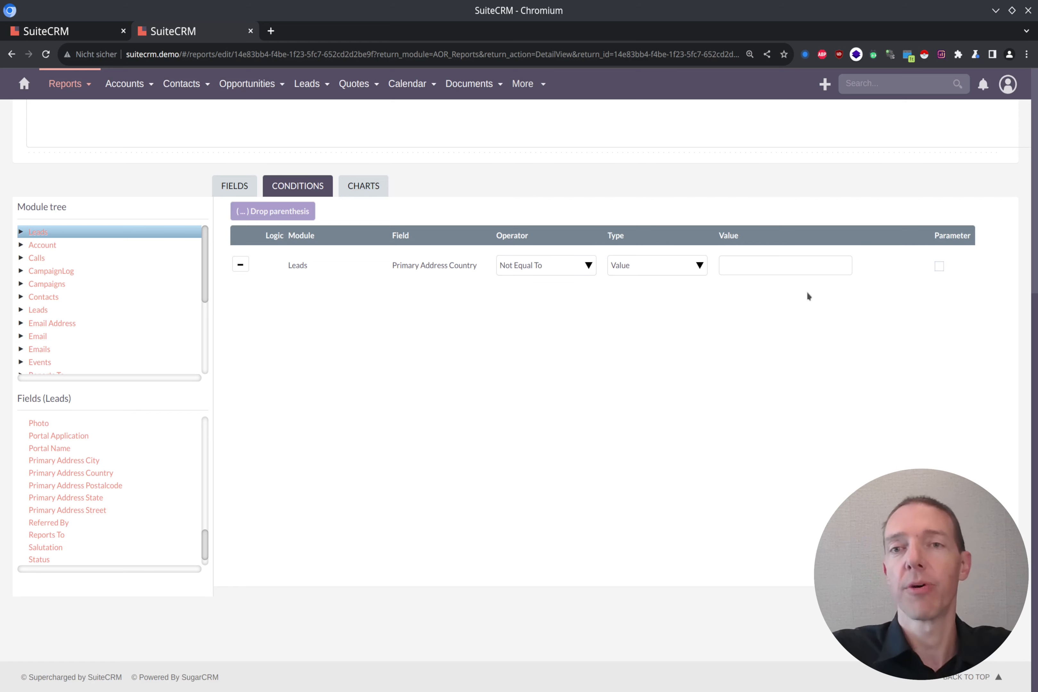
click(725, 264)
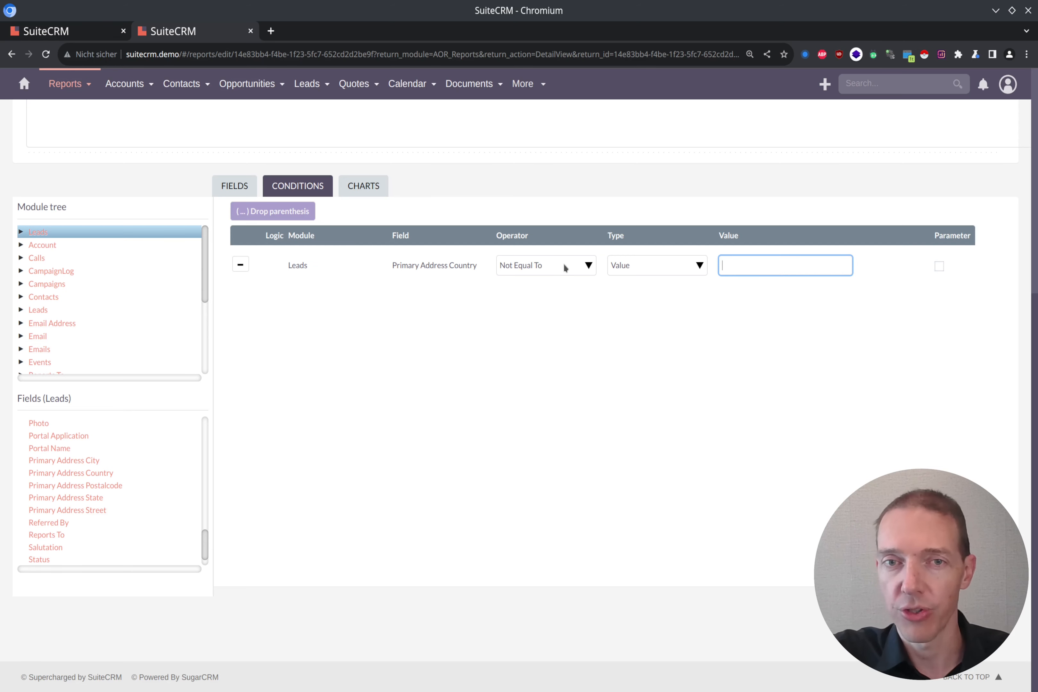
- Save the report, then check its country list for blank rows and look at the total record count
scroll(523, 331, up, 8)
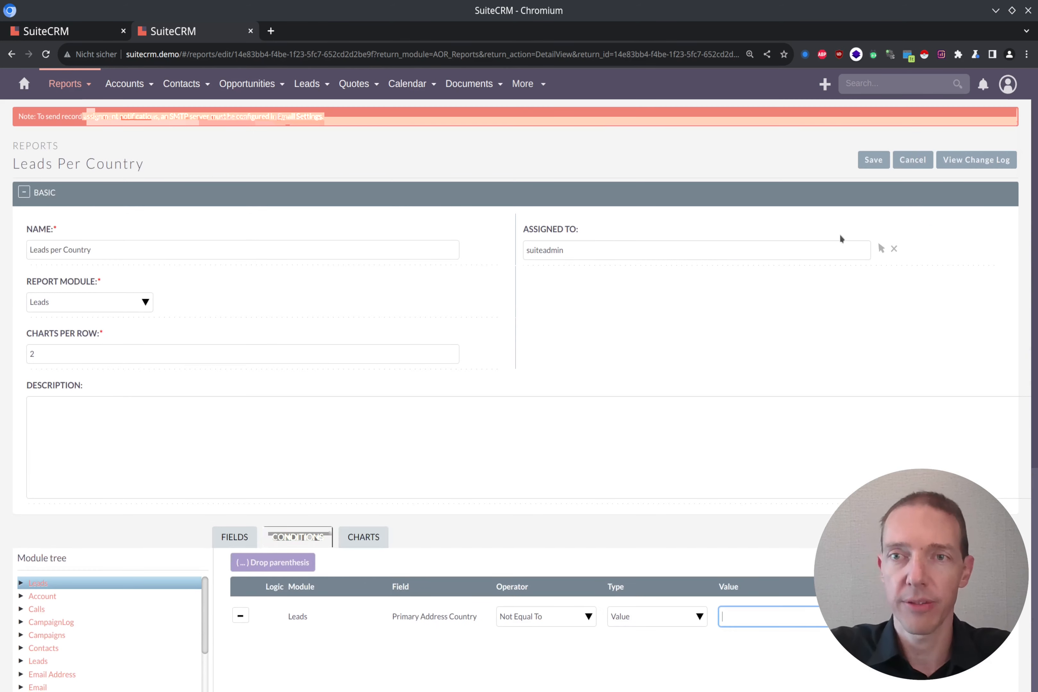
click(876, 162)
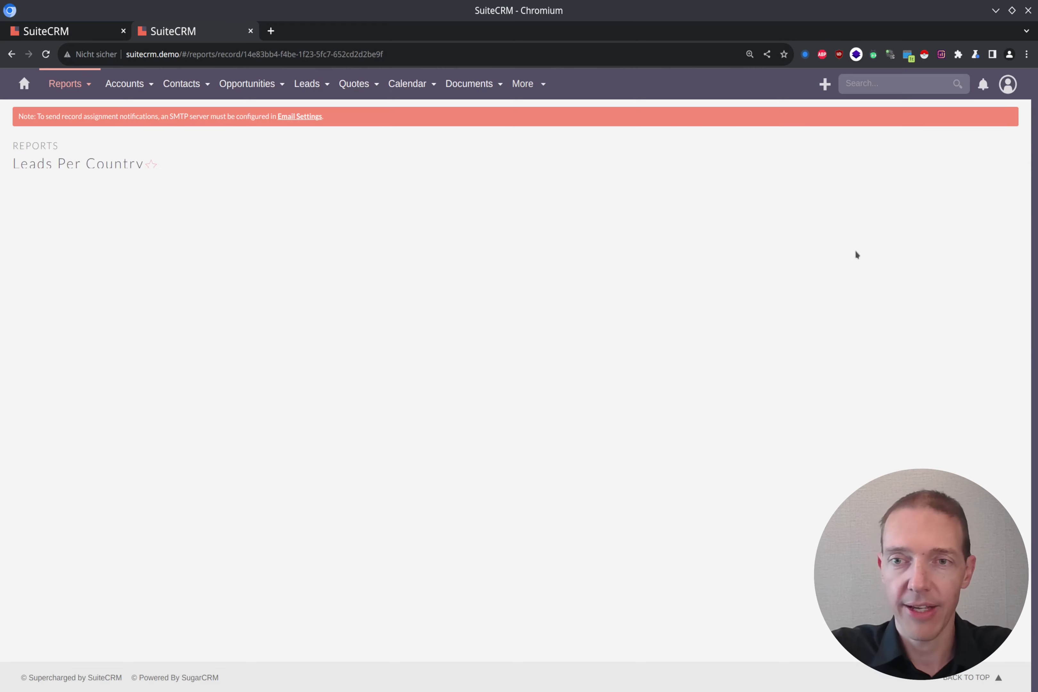
scroll(67, 493, down, 9)
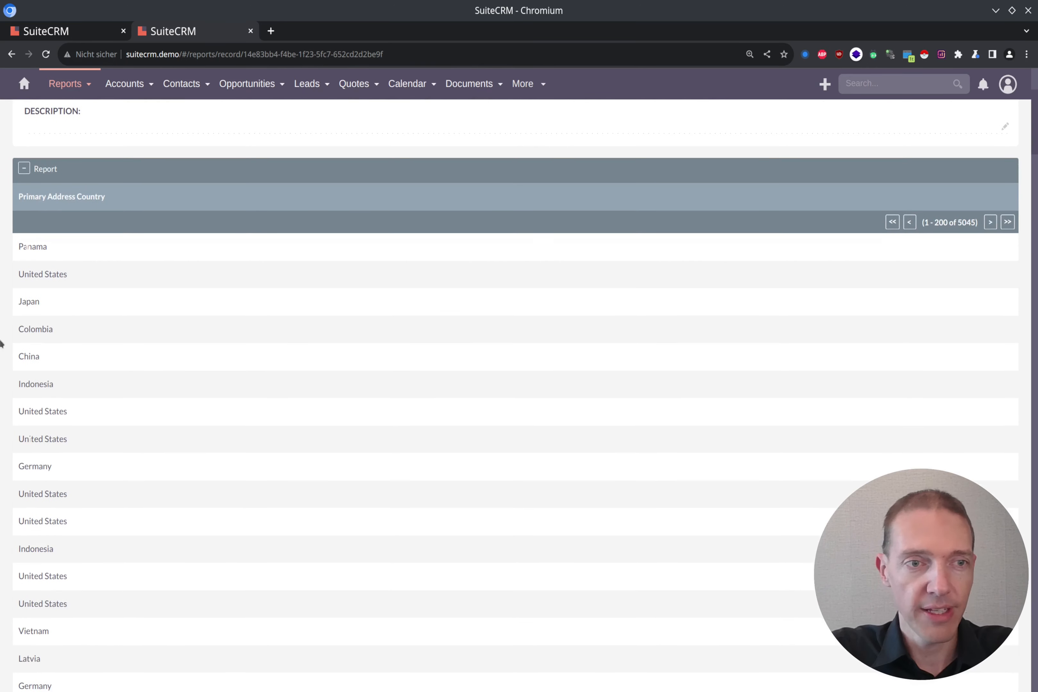
scroll(35, 398, down, 16)
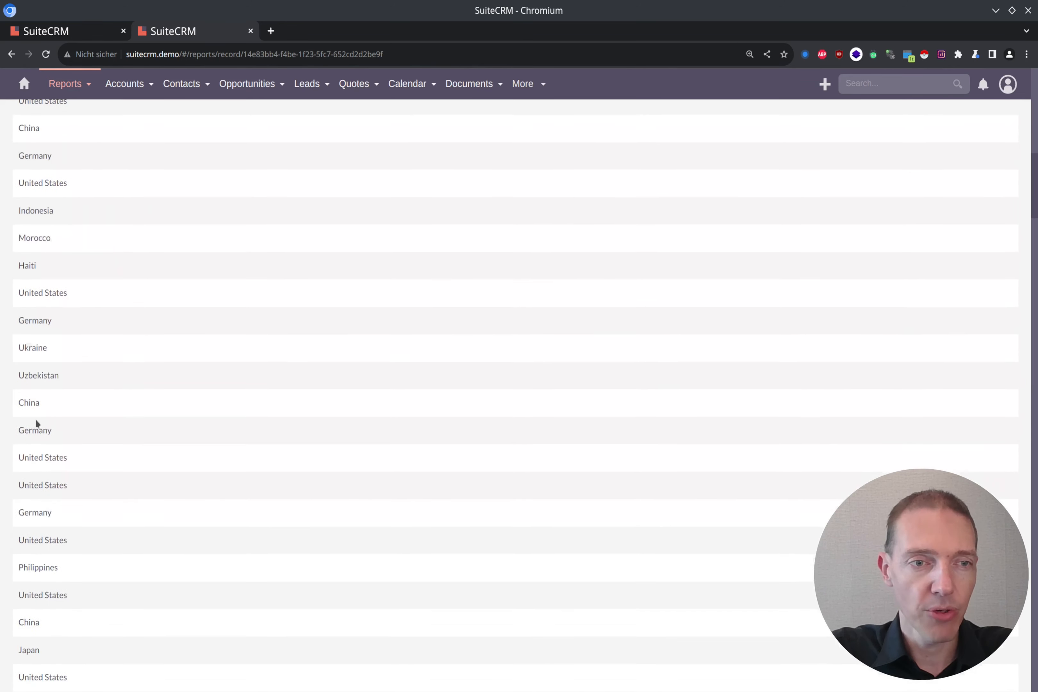
scroll(38, 426, up, 20)
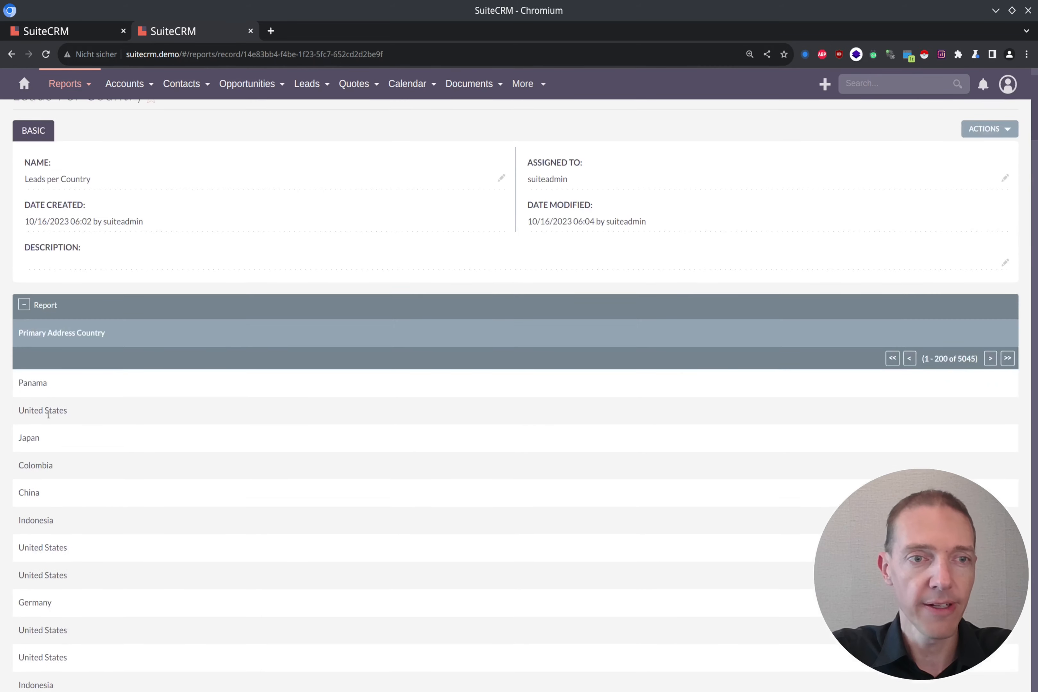
double_click(967, 427)
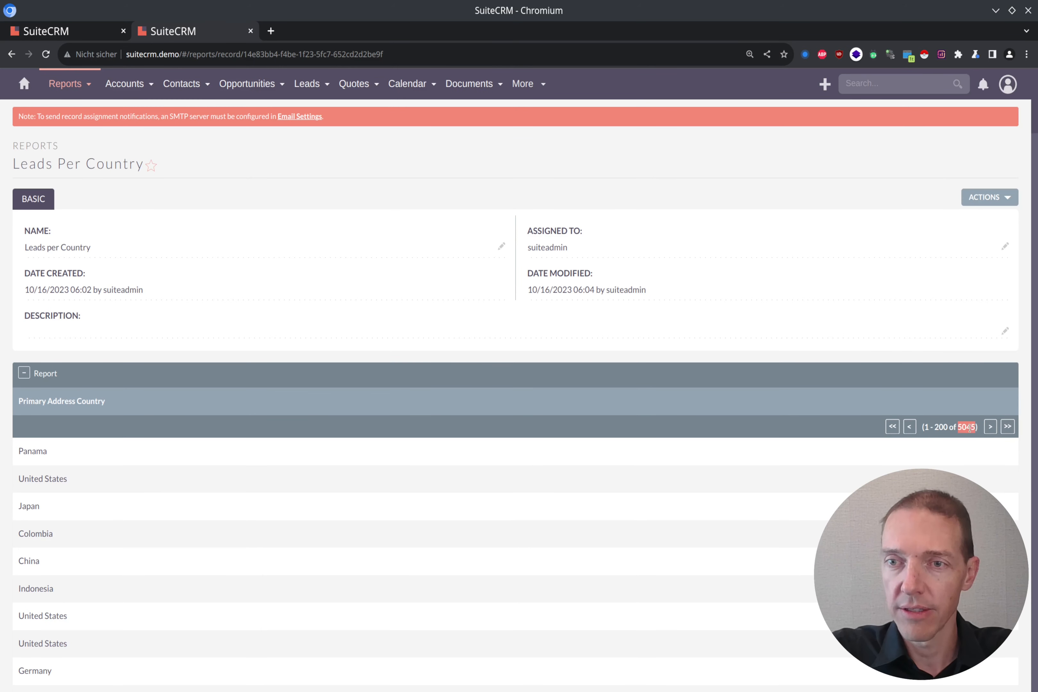
click(953, 359)
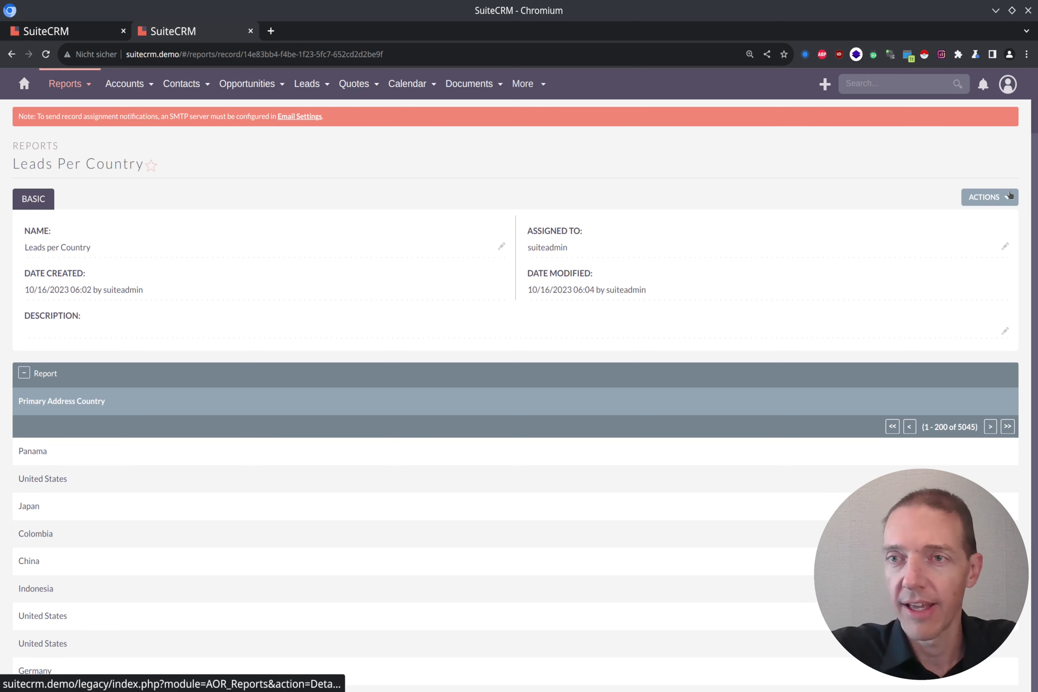
- Reopen the report for editing, group it by Primary Address Country and sort that field Ascending
click(1009, 203)
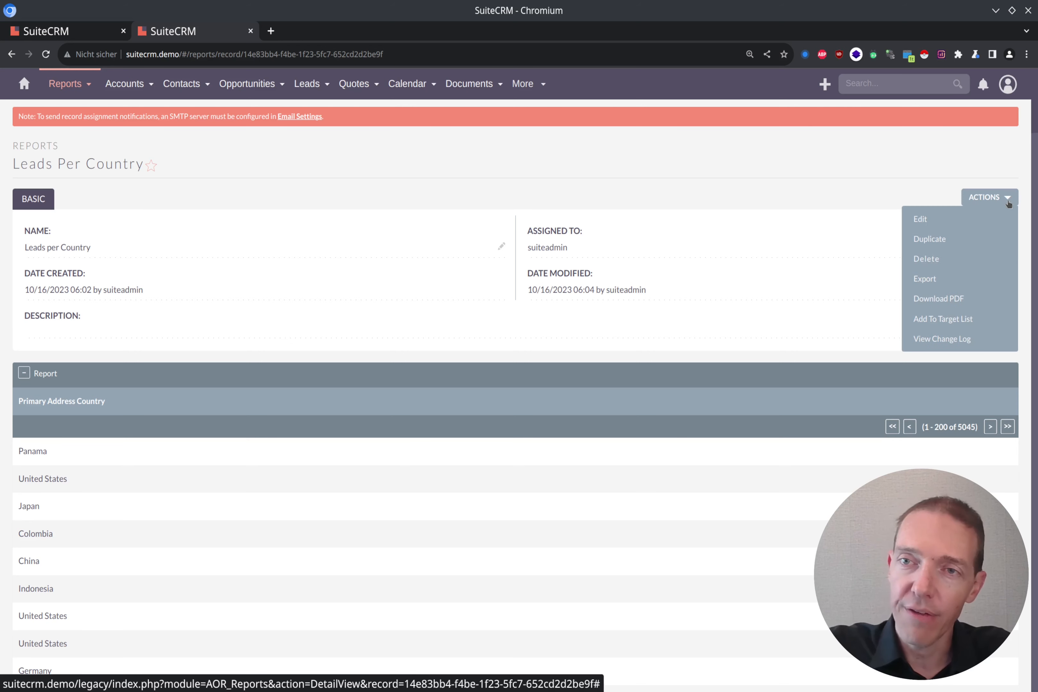
click(935, 220)
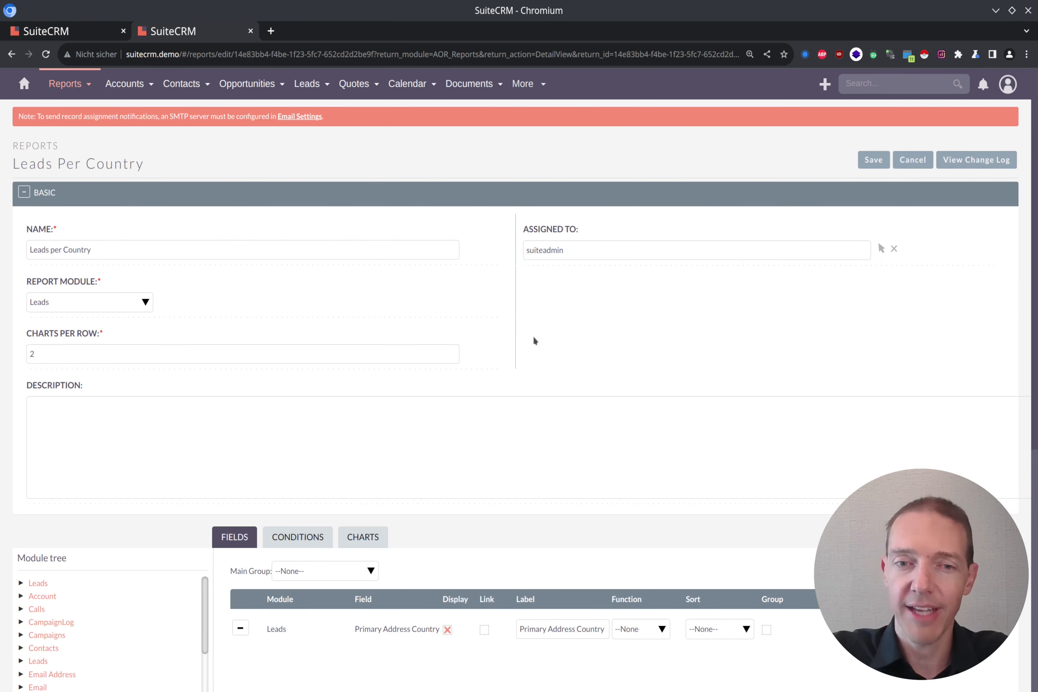
scroll(535, 341, down, 6)
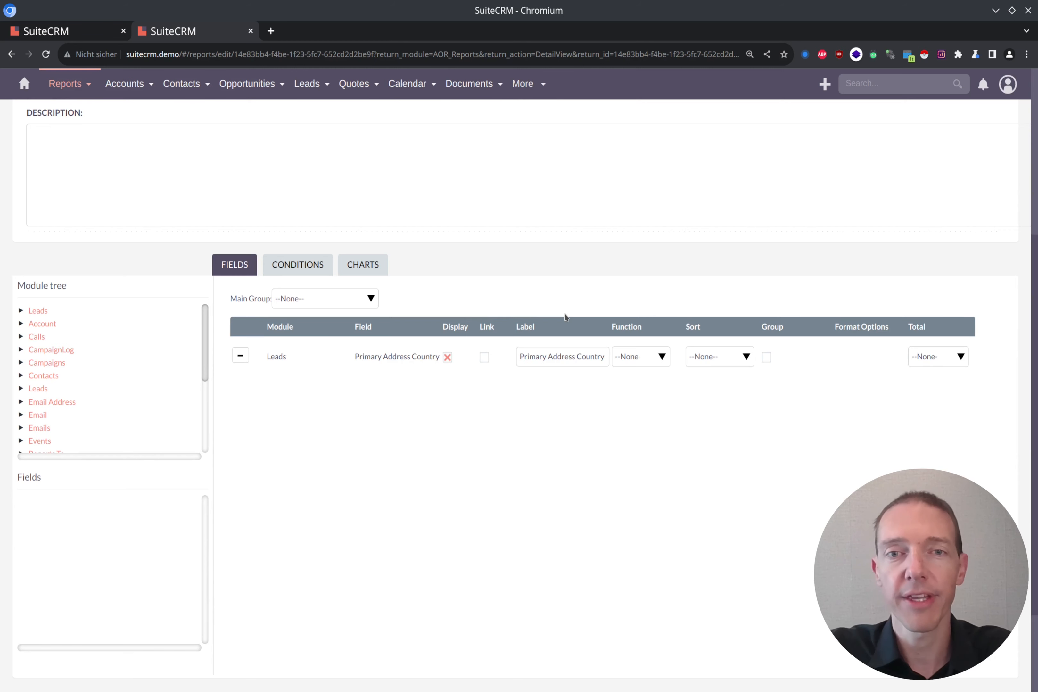
scroll(564, 316, down, 2)
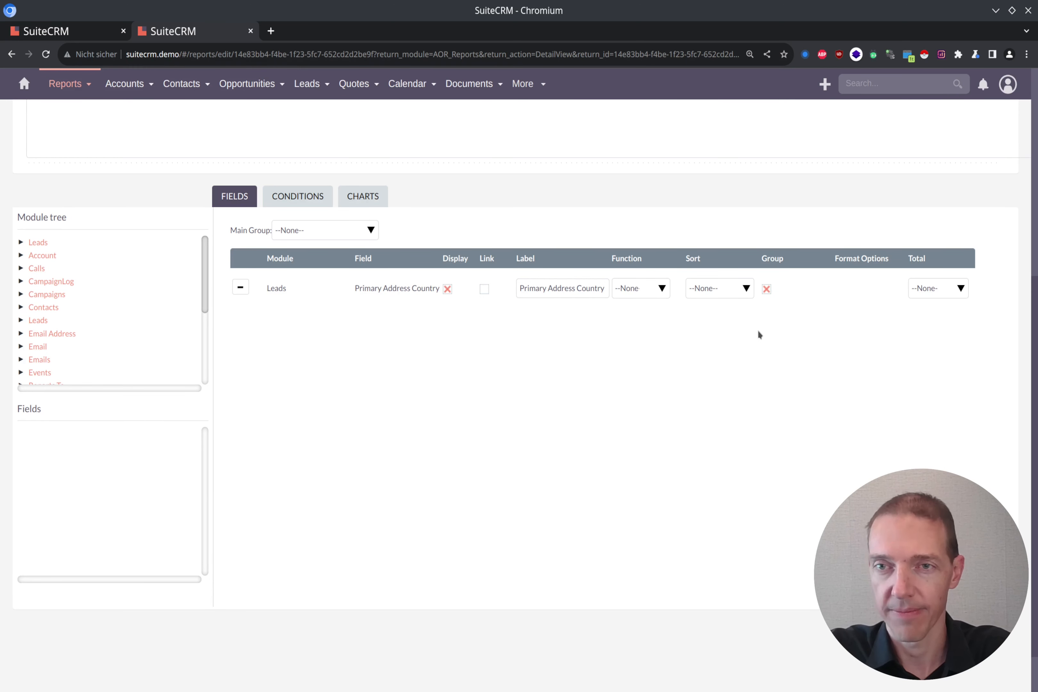
click(746, 289)
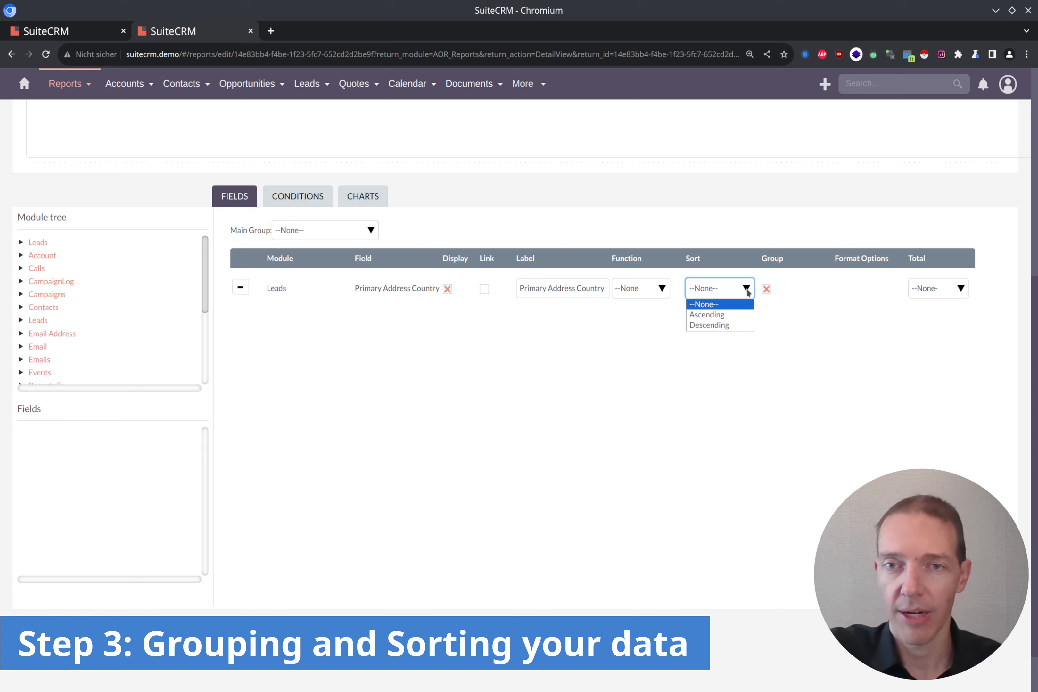
click(738, 319)
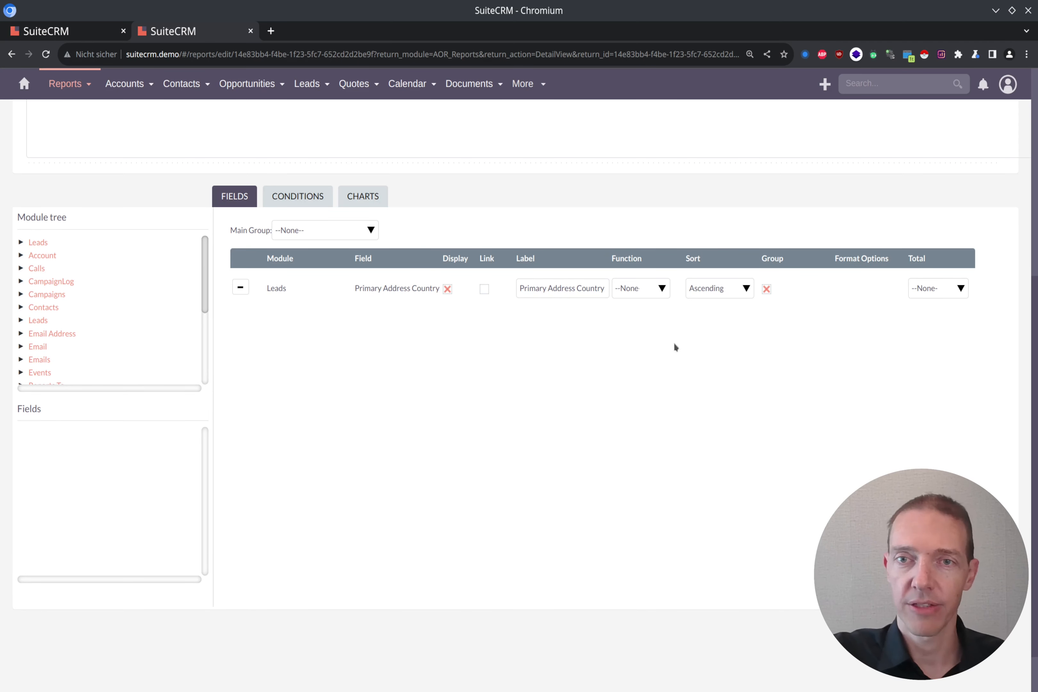
- Save the report and review the grouped, sorted country list and its record count
scroll(378, 375, up, 8)
click(871, 161)
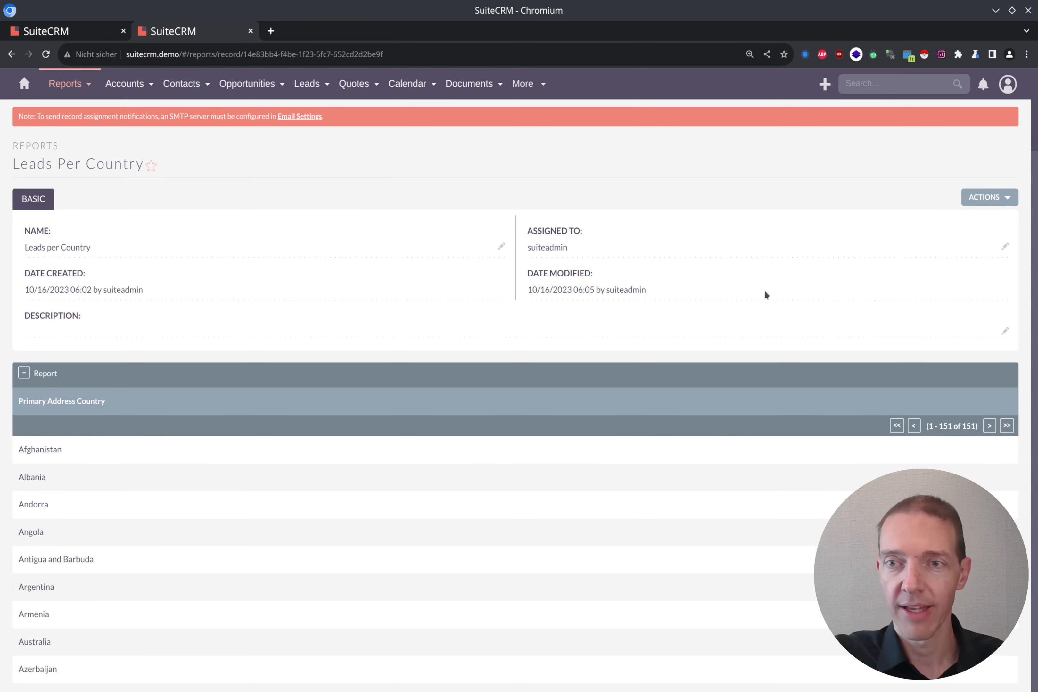
scroll(765, 291, down, 5)
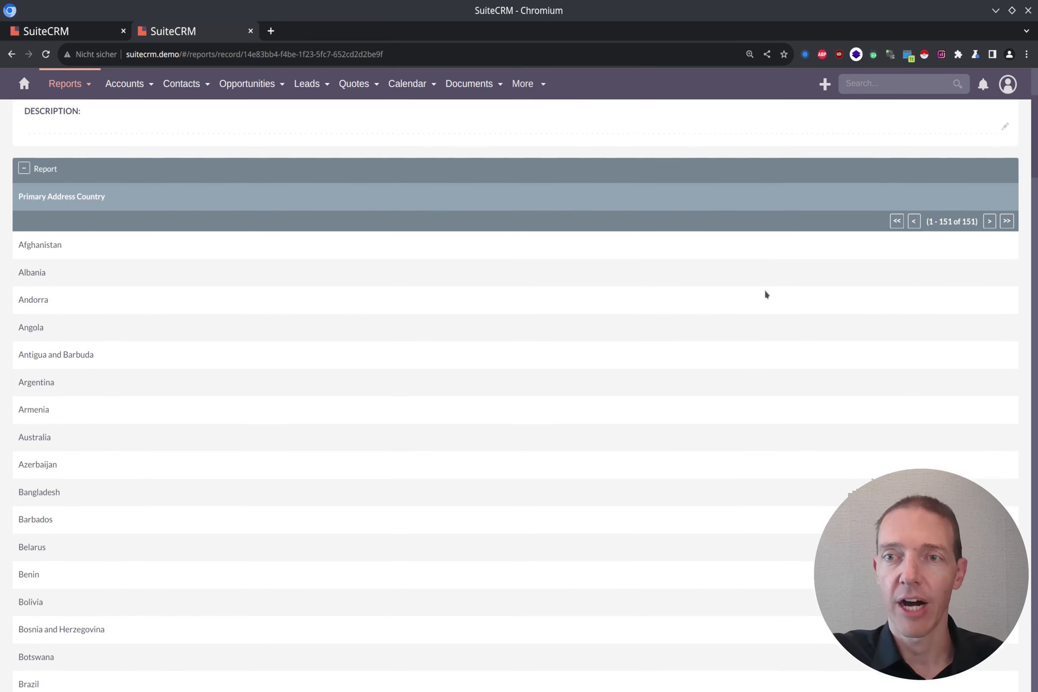
triple_click(970, 220)
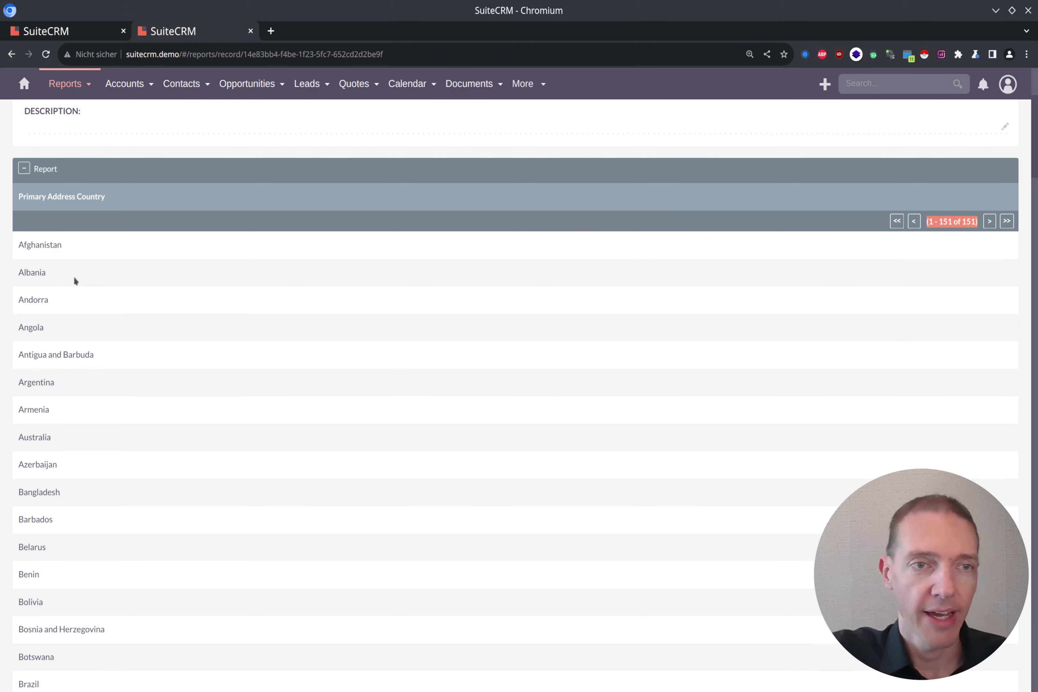
scroll(33, 374, down, 4)
scroll(33, 373, down, 1)
scroll(325, 333, up, 8)
scroll(588, 389, down, 20)
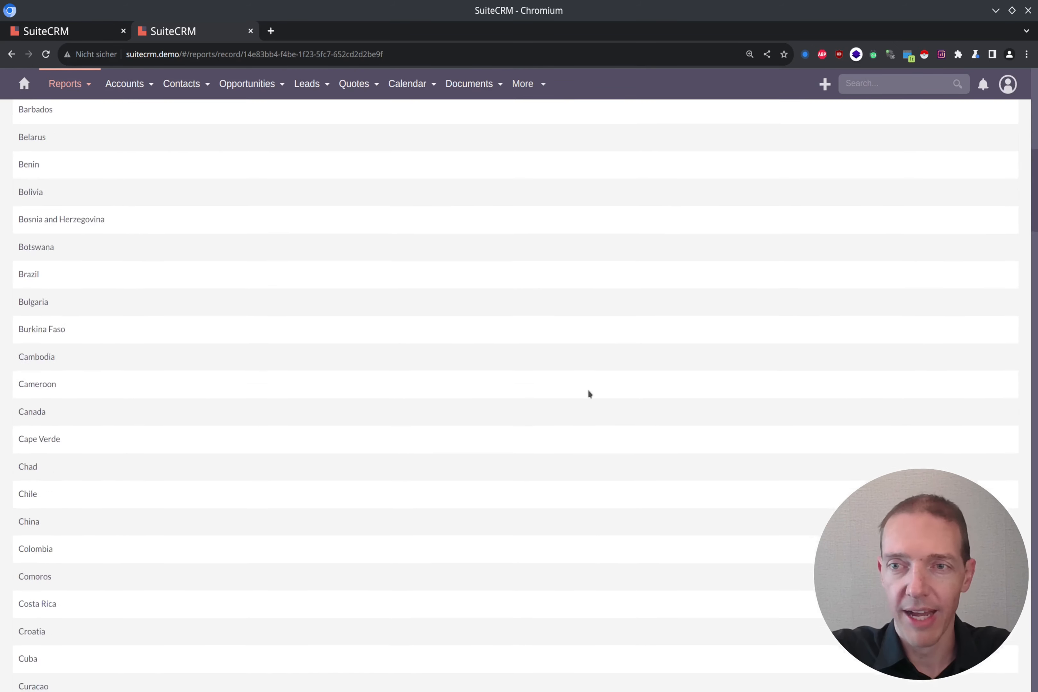
scroll(586, 395, up, 20)
scroll(586, 394, up, 6)
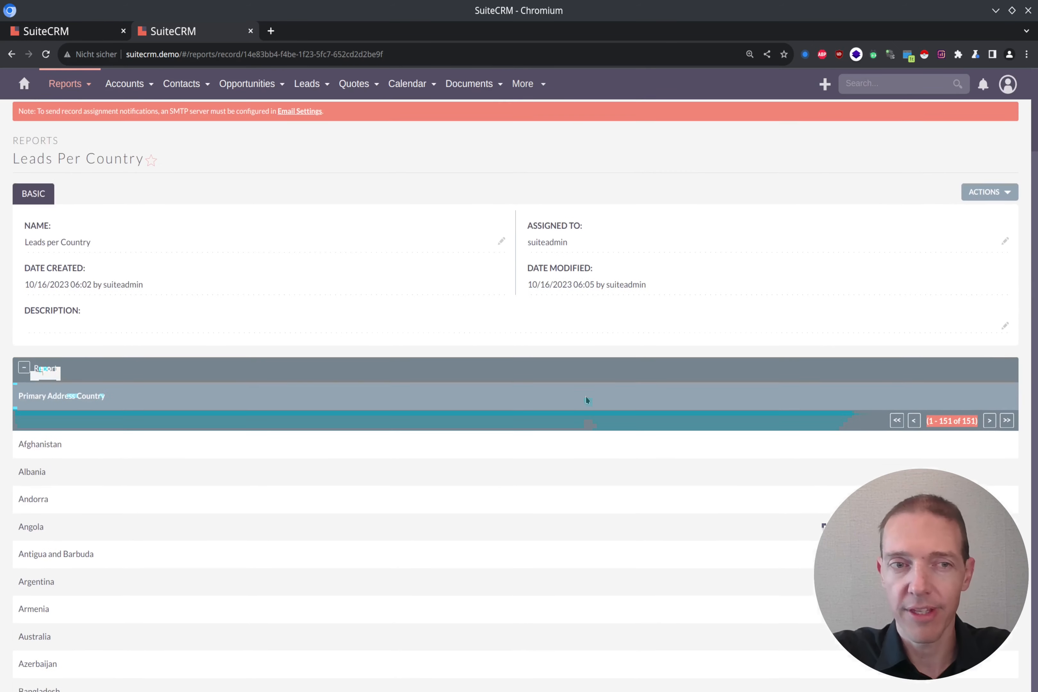
- Open the report for editing again and add the Leads module's ID field below Primary Address Country
click(1006, 200)
click(970, 219)
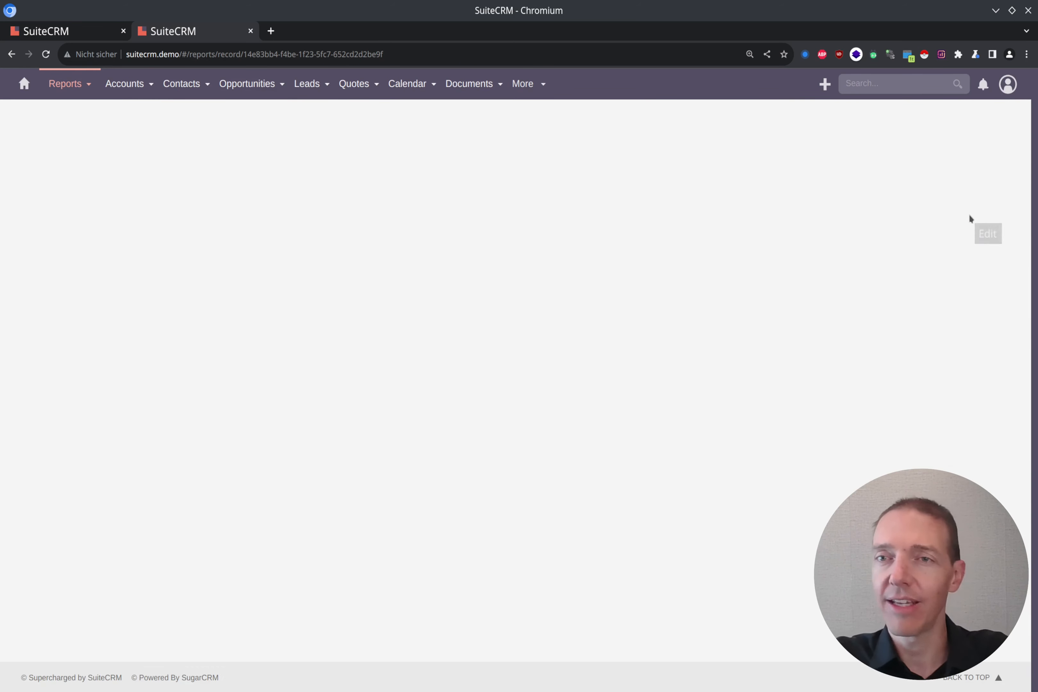
scroll(687, 306, down, 5)
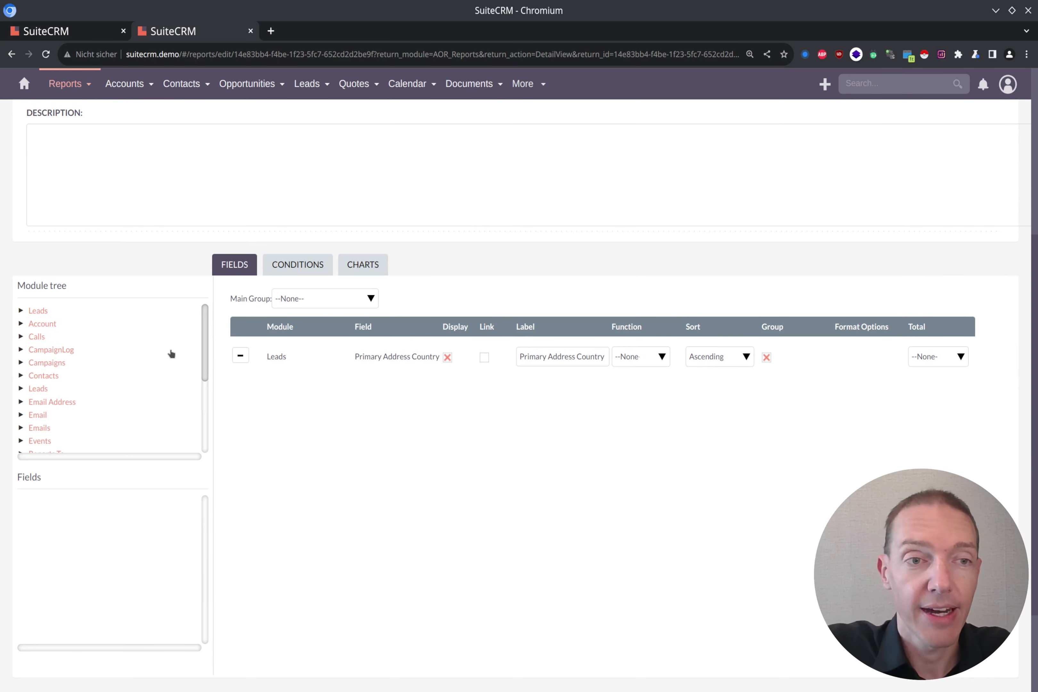
click(36, 312)
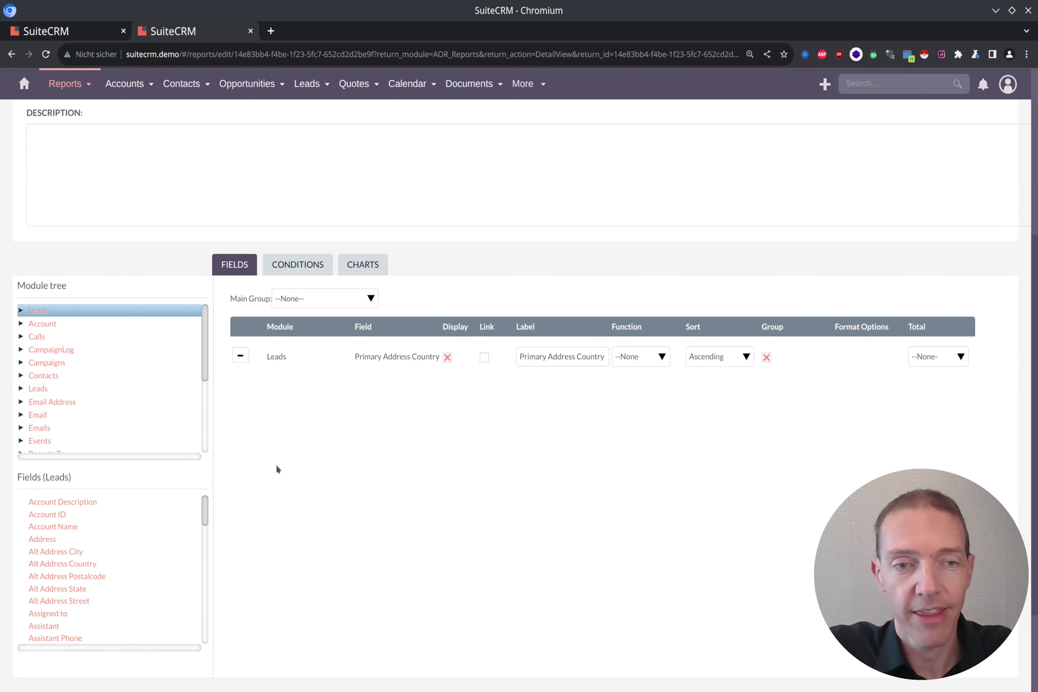
scroll(224, 489, down, 3)
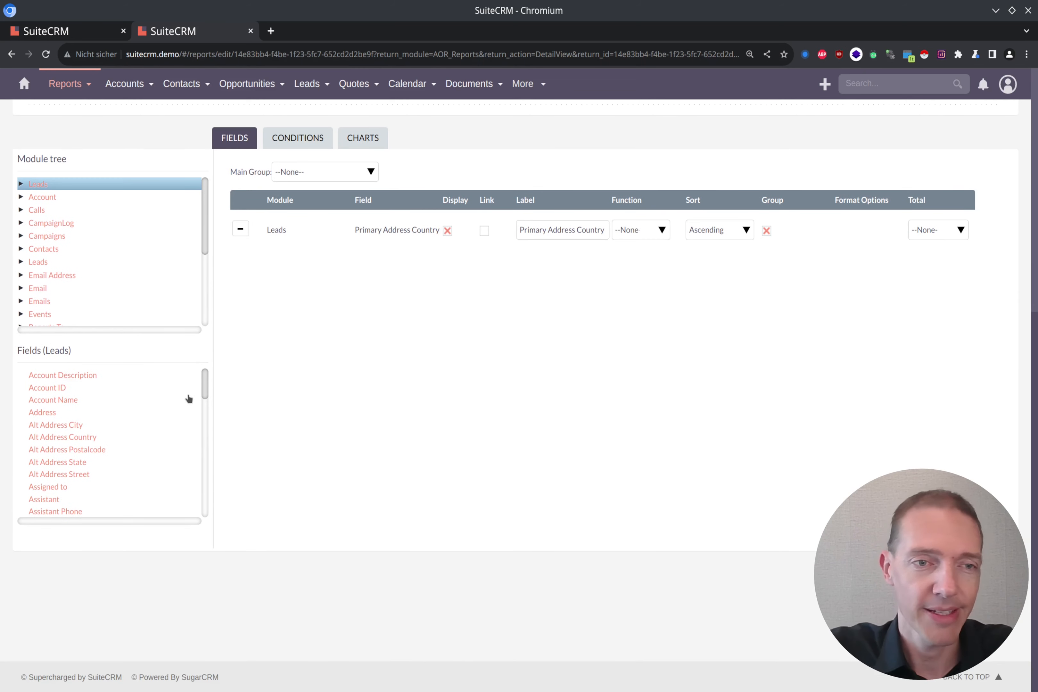
scroll(207, 398, down, 1)
drag(207, 397, 205, 445)
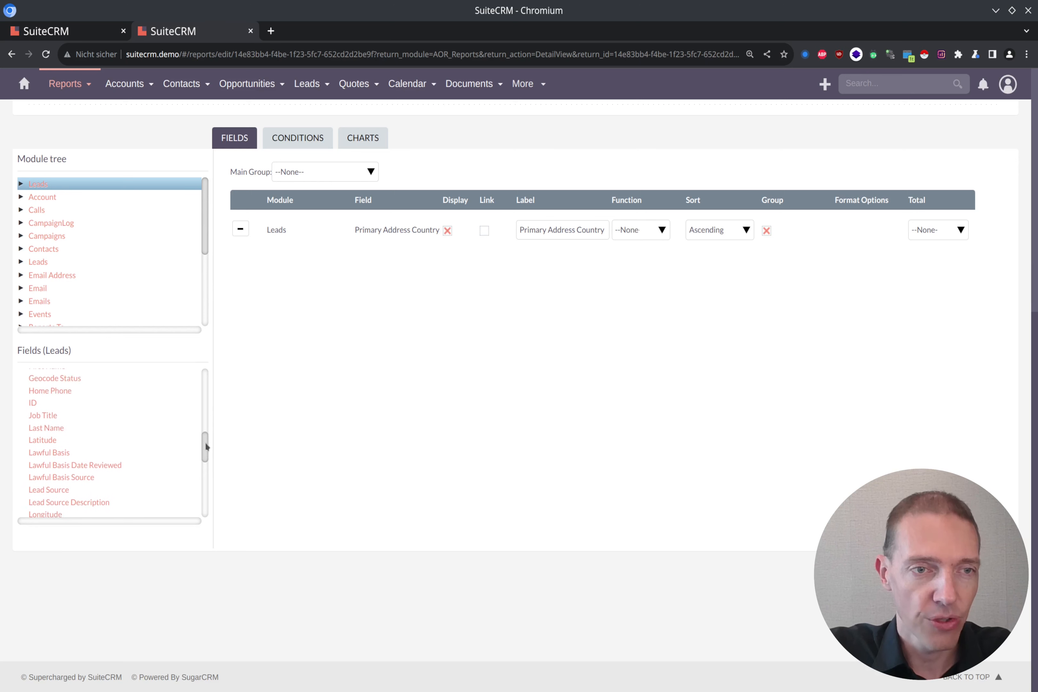
drag(33, 404, 340, 275)
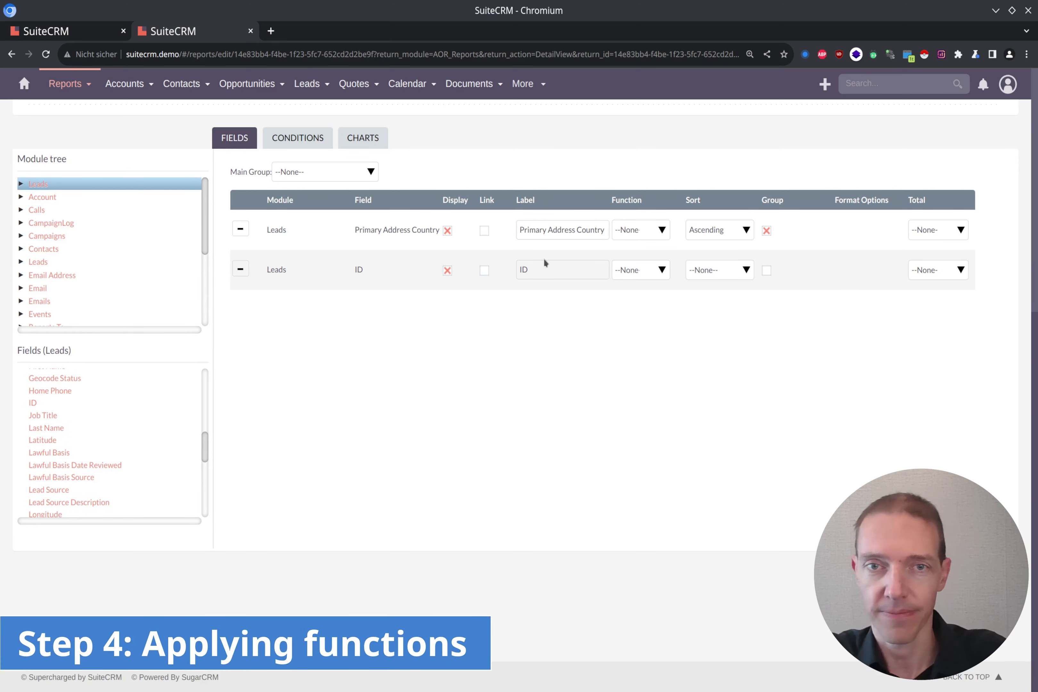
- Set the ID field's function to Count and its total to Sum
double_click(550, 269)
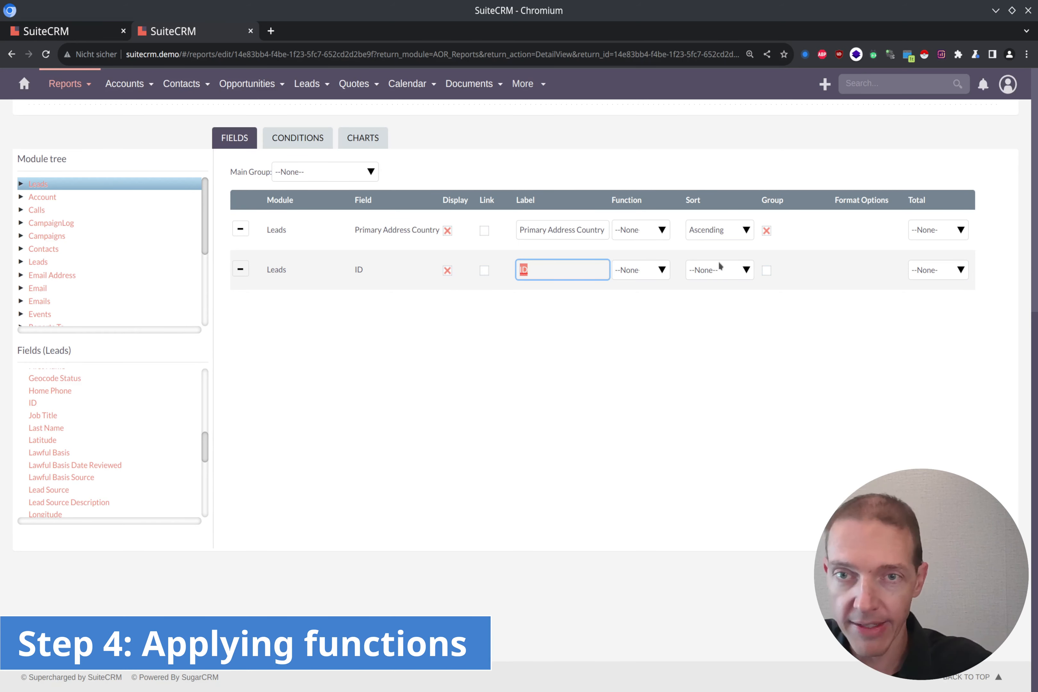
click(661, 270)
click(651, 298)
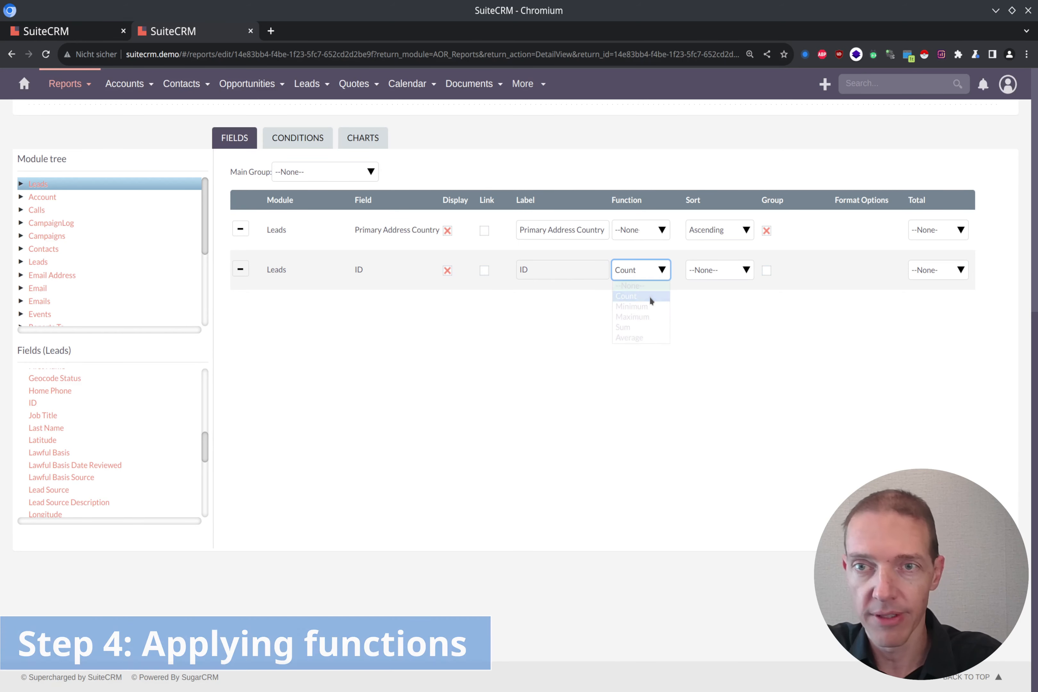
click(961, 271)
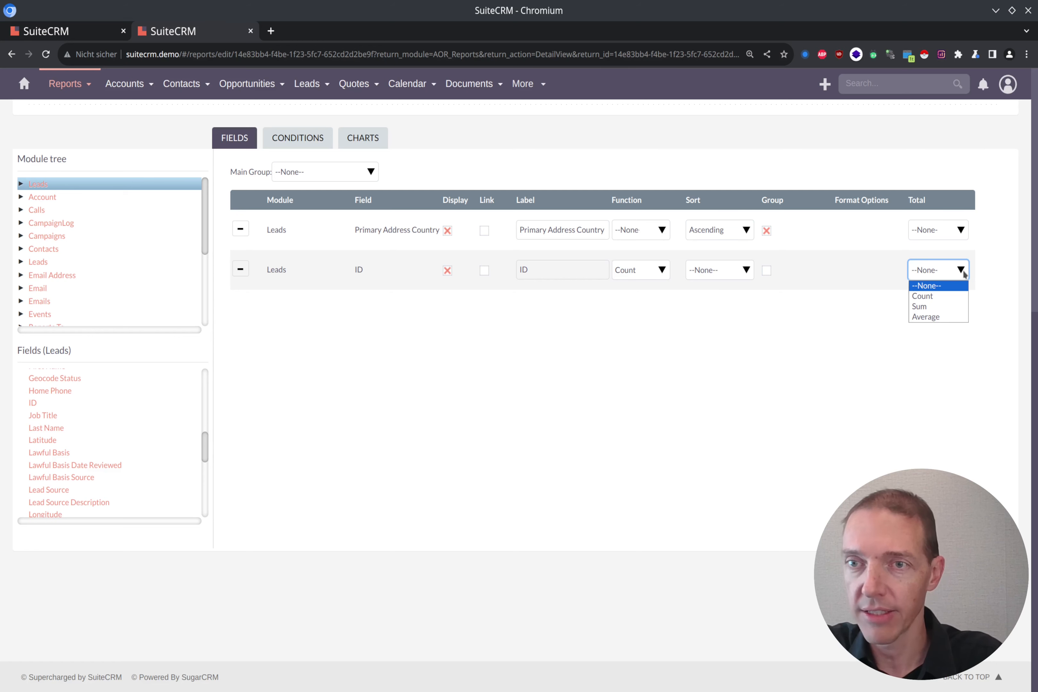
click(937, 306)
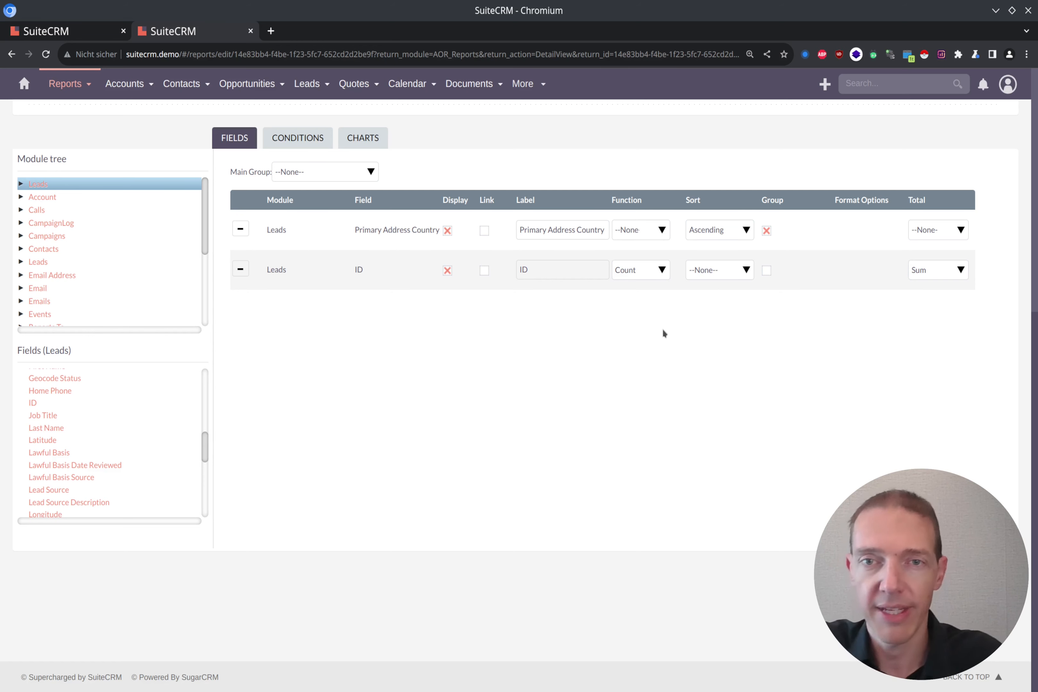
- Change the ID field's label to "Leads per Country"
click(552, 269)
double_click(552, 269)
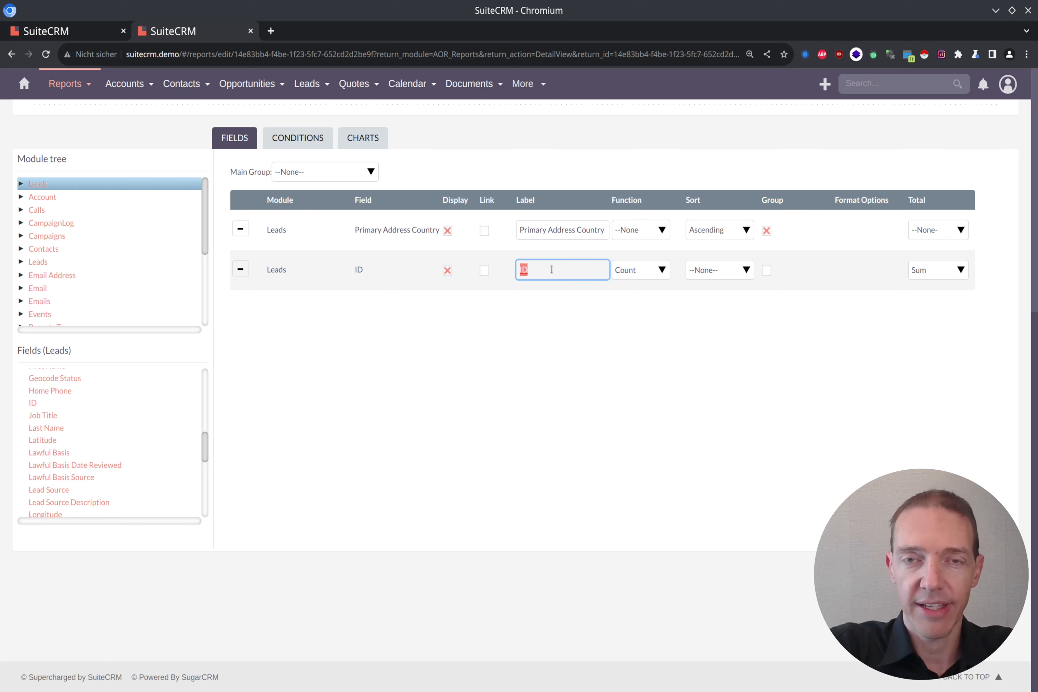
text(Lead)
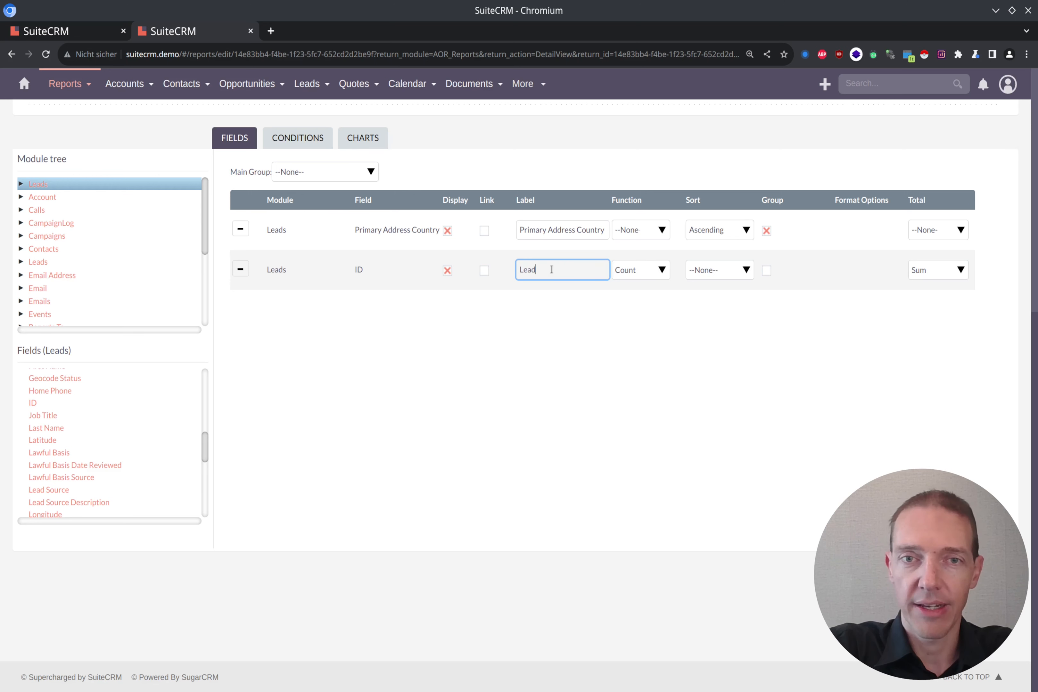
text(s per Country)
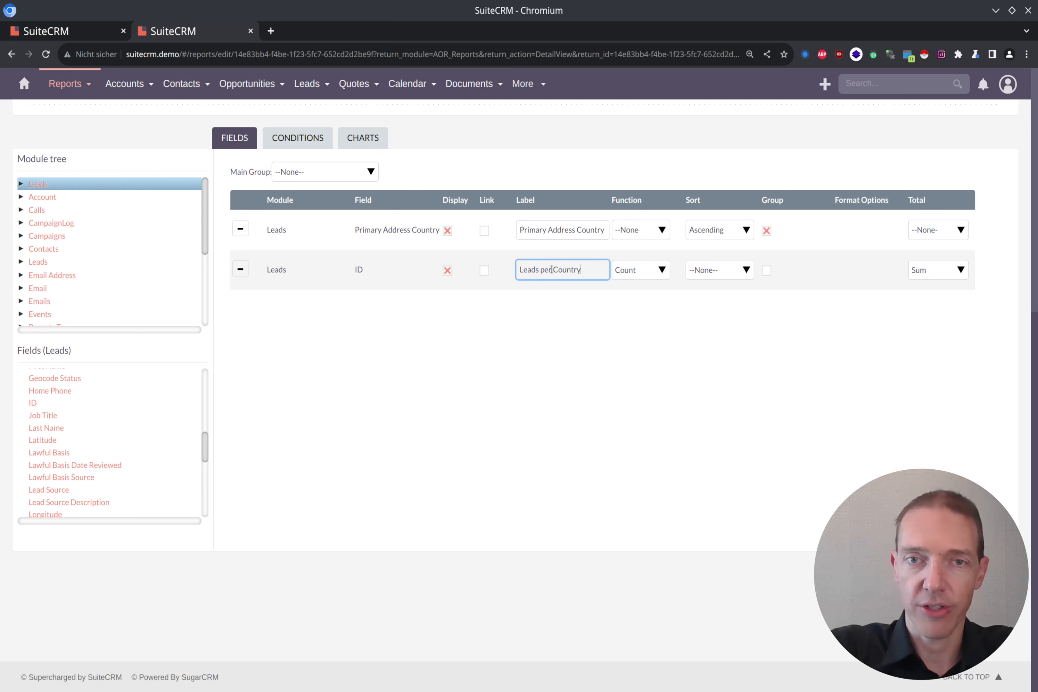
- Shorten the Primary Address Country field's label to "Country"
click(553, 231)
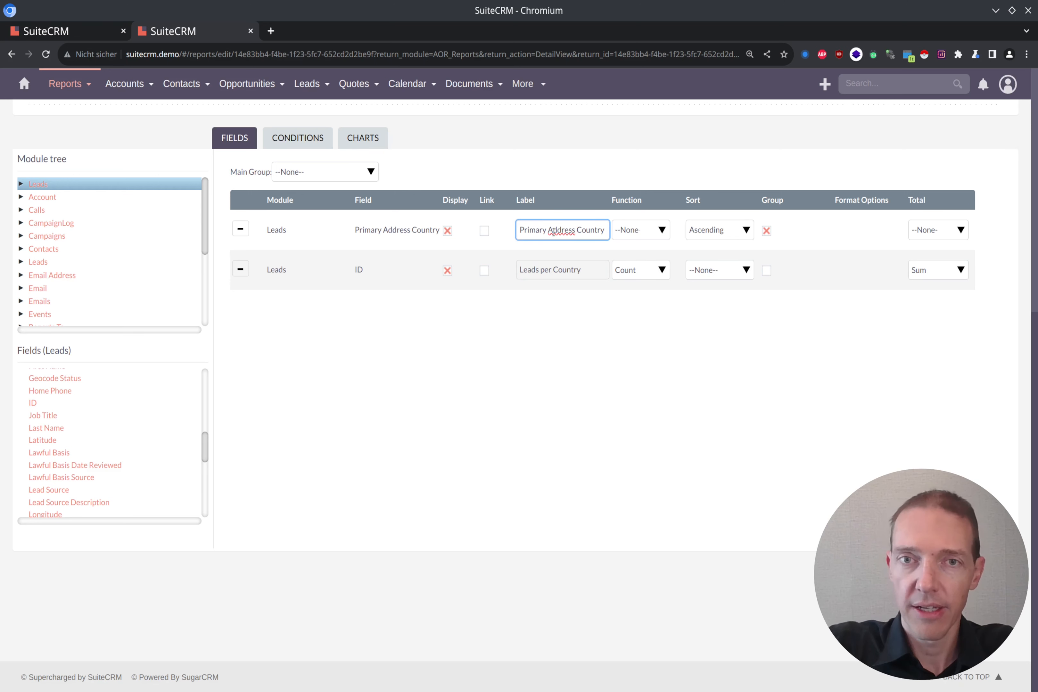
key(ctrl+Left)
key(ctrl+shift+Right)
key(ctrl+shift+Right)
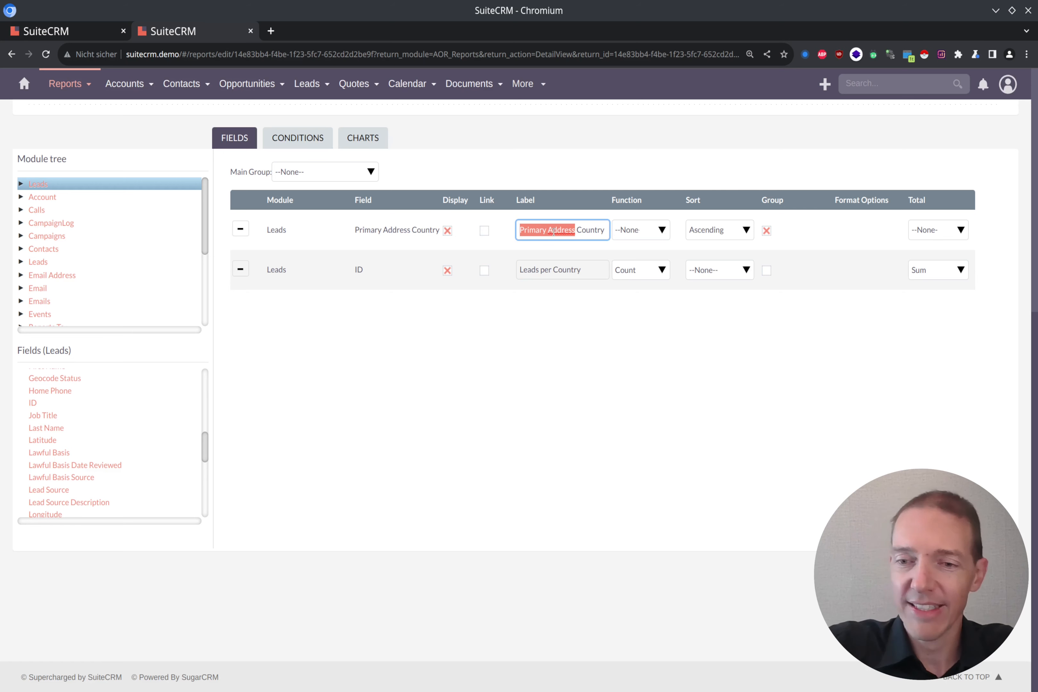
key(Delete)
key(Delete)
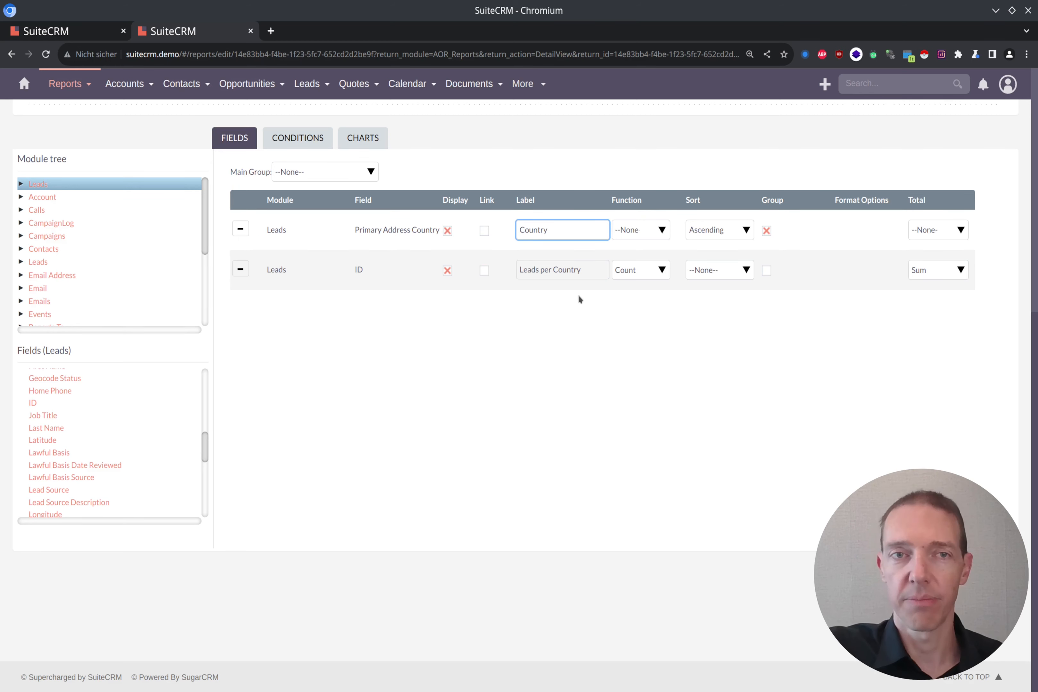
- Save the report and review the number of leads listed for each country
scroll(552, 298, up, 9)
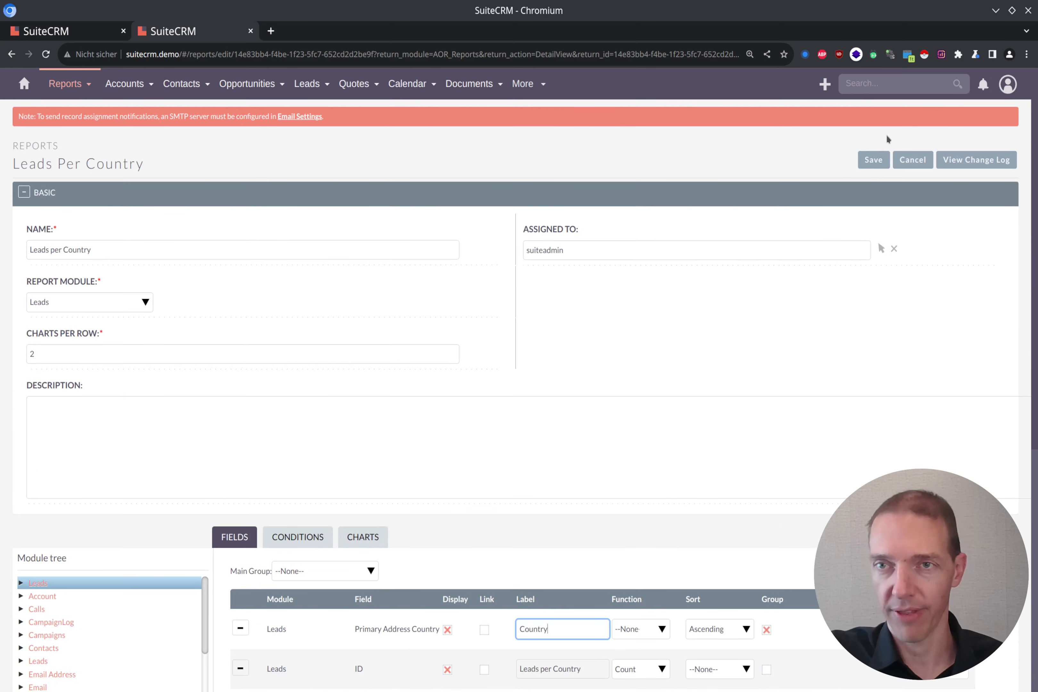
click(874, 159)
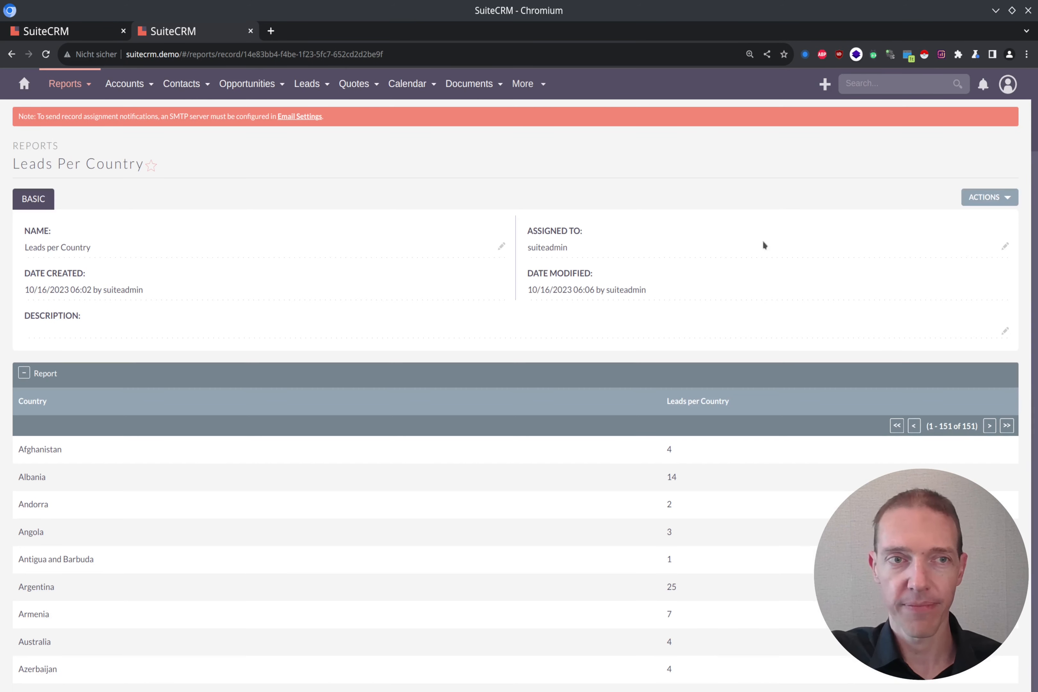
scroll(695, 264, down, 5)
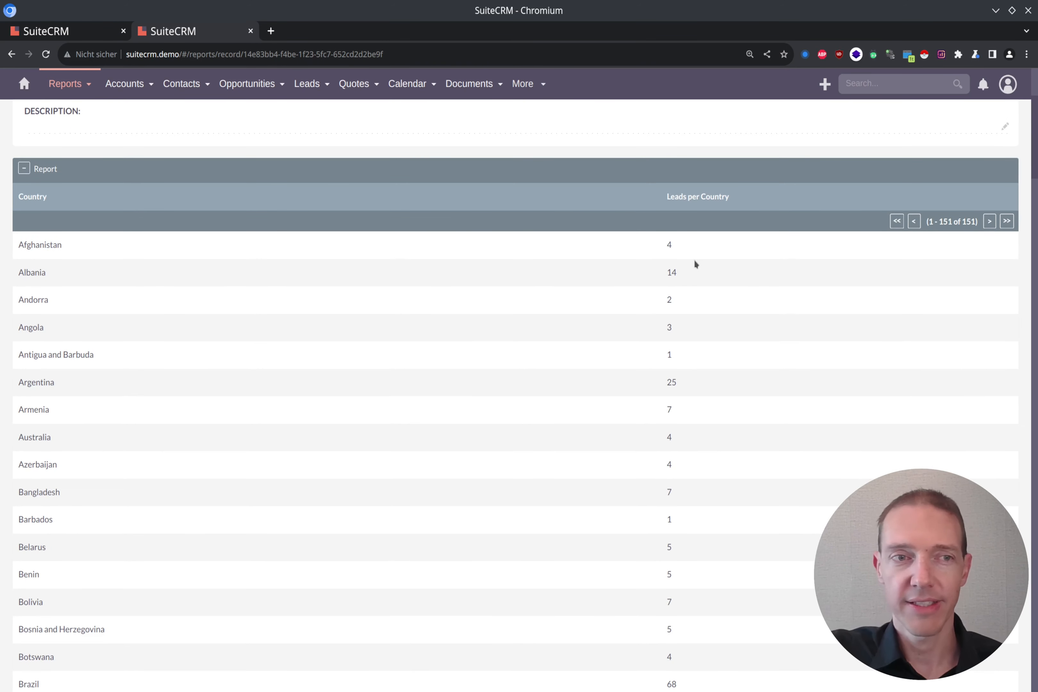
scroll(697, 263, down, 2)
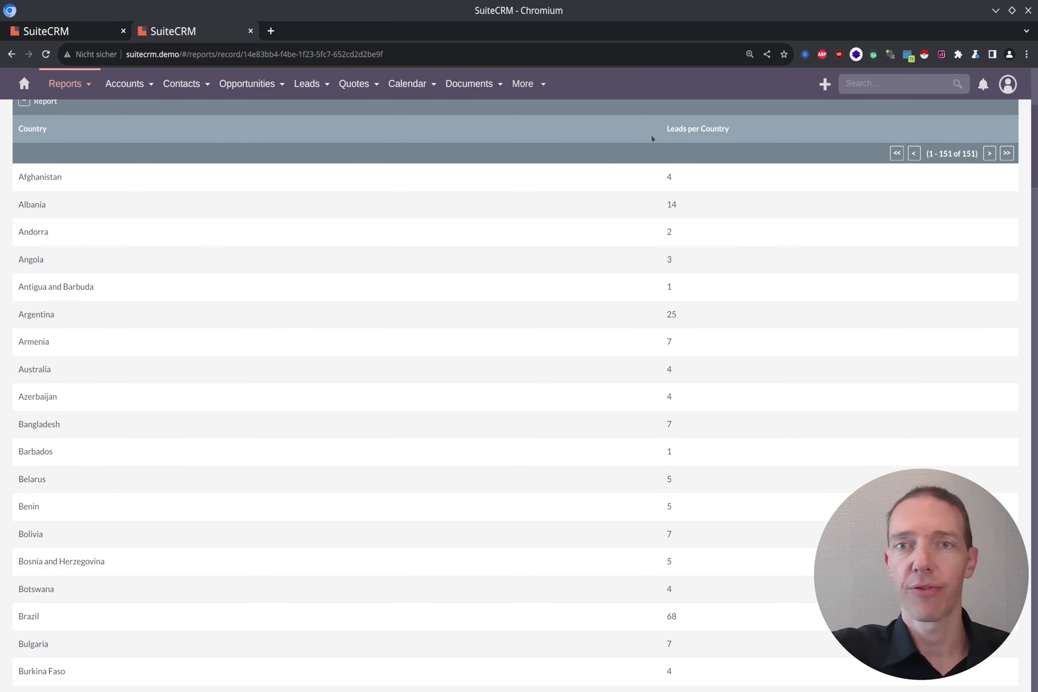
scroll(707, 248, down, 10)
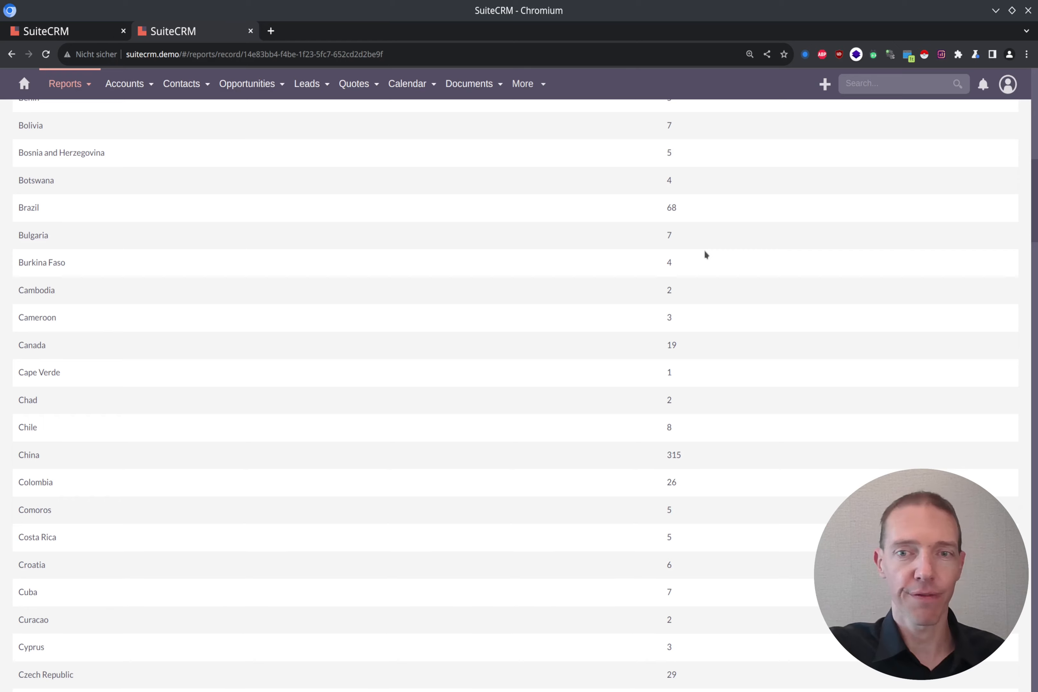
scroll(758, 255, up, 15)
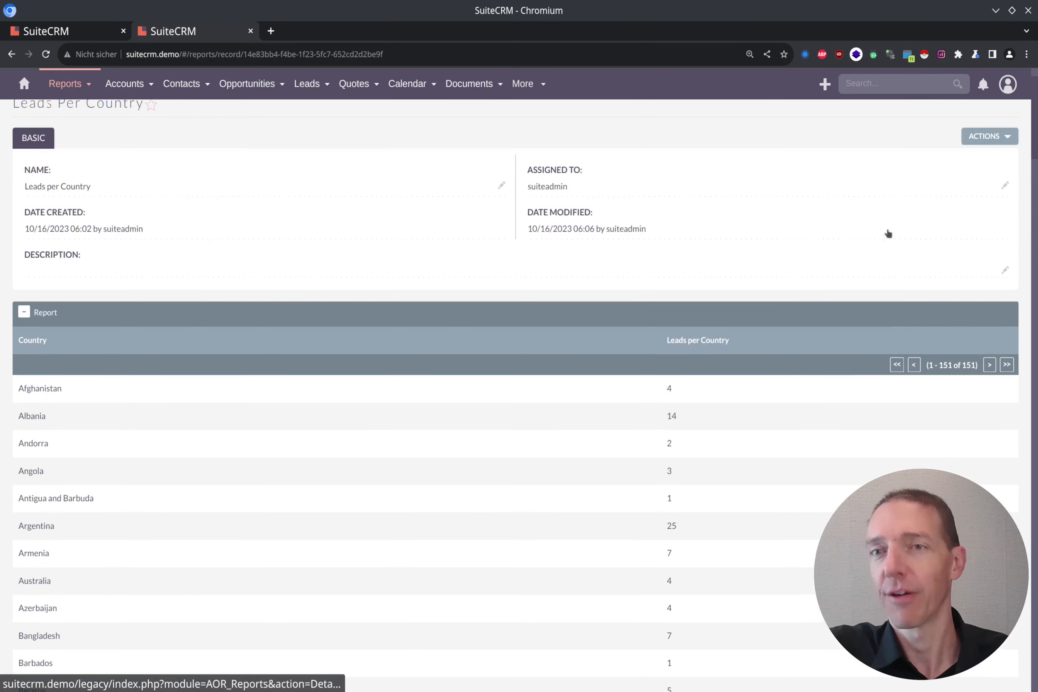
- Reopen the report for editing, set the Country sort to None and the ID sort to Descending, and save it
scroll(889, 233, up, 2)
click(996, 197)
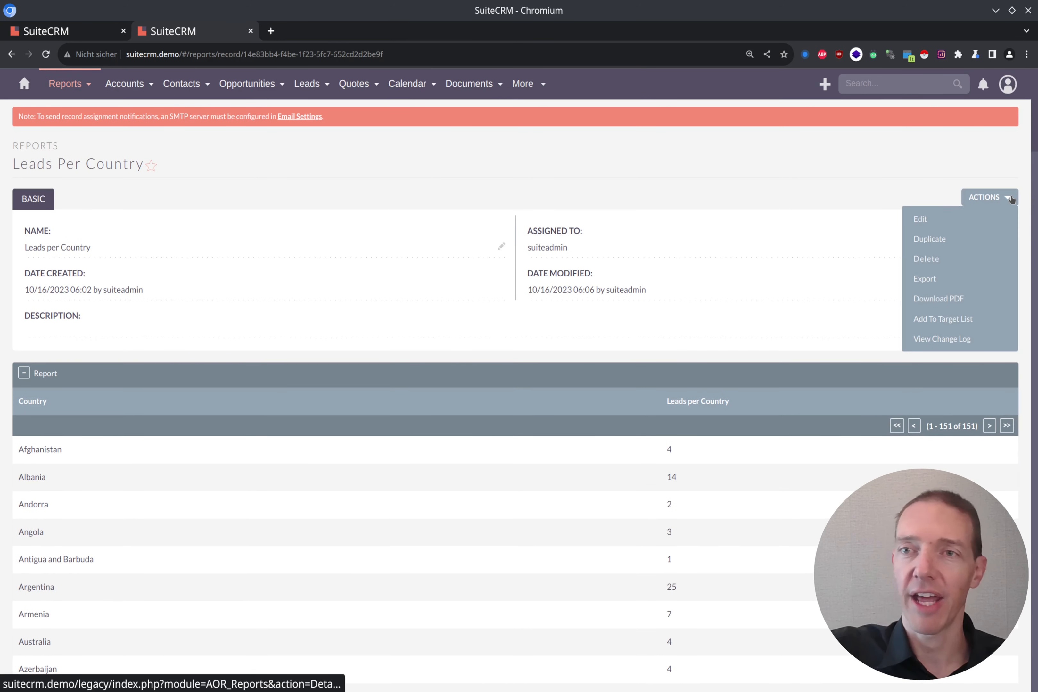
click(935, 221)
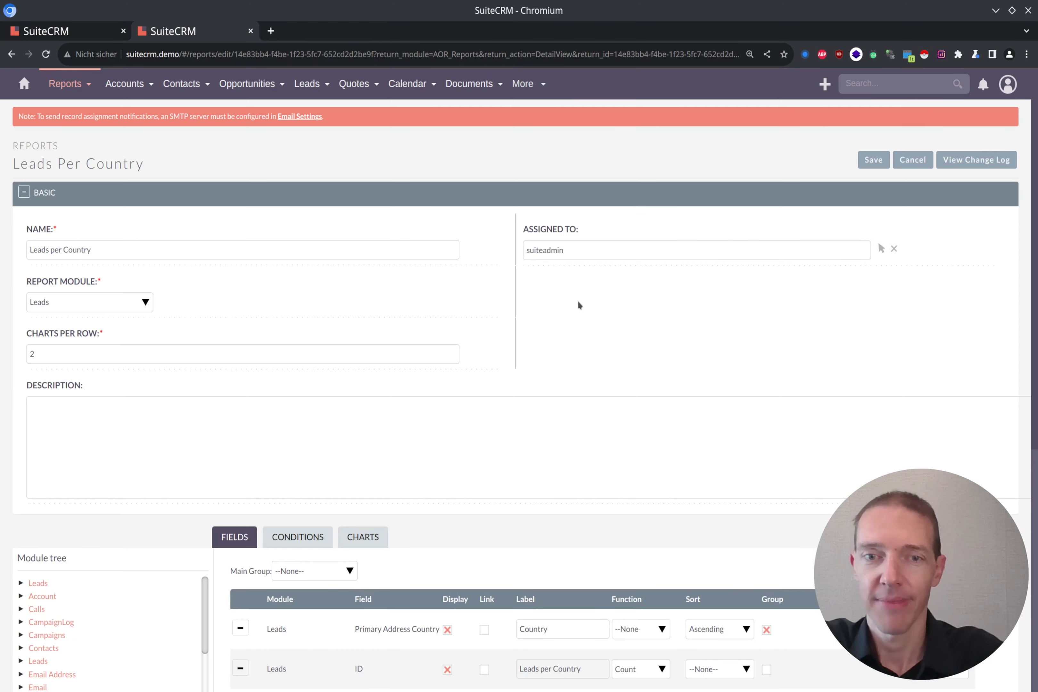
scroll(578, 300, down, 9)
click(711, 236)
click(710, 244)
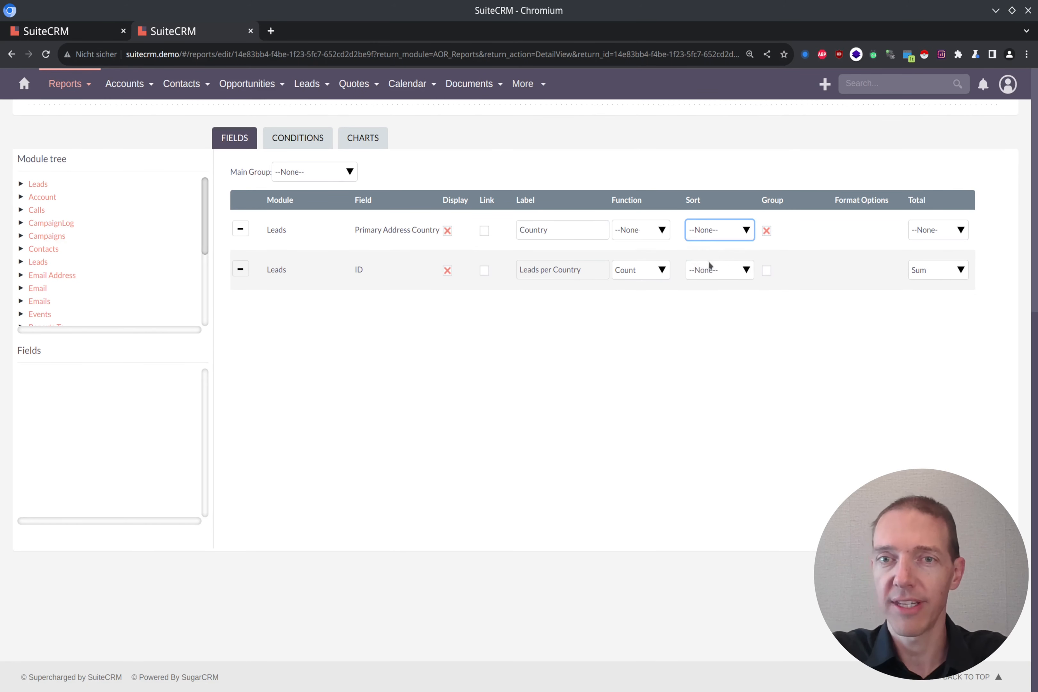
click(724, 270)
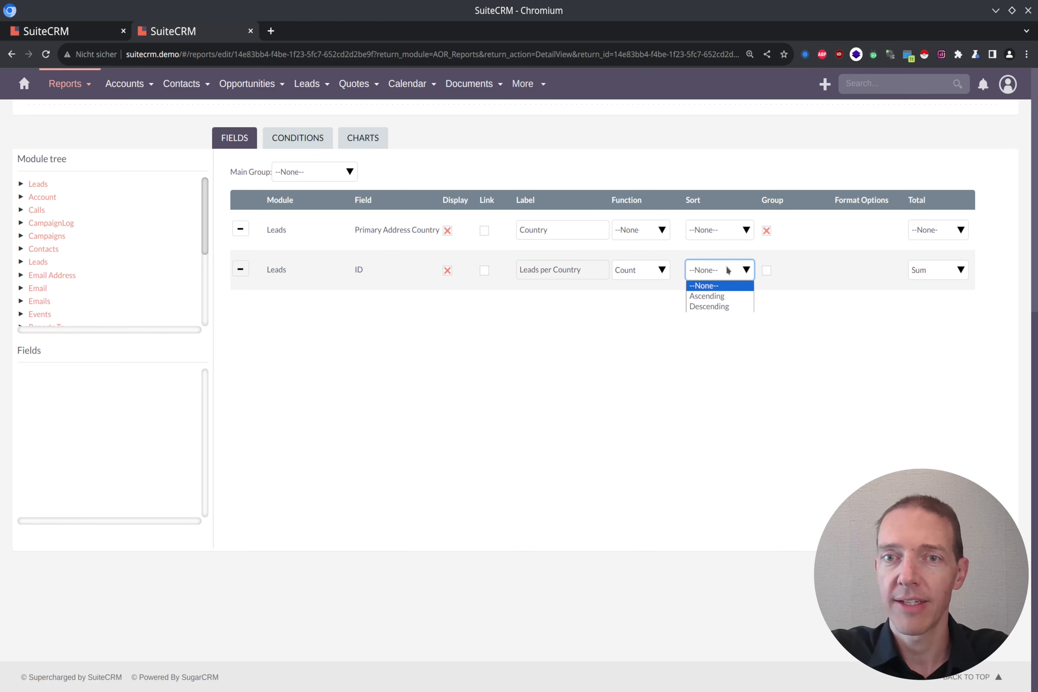
click(717, 306)
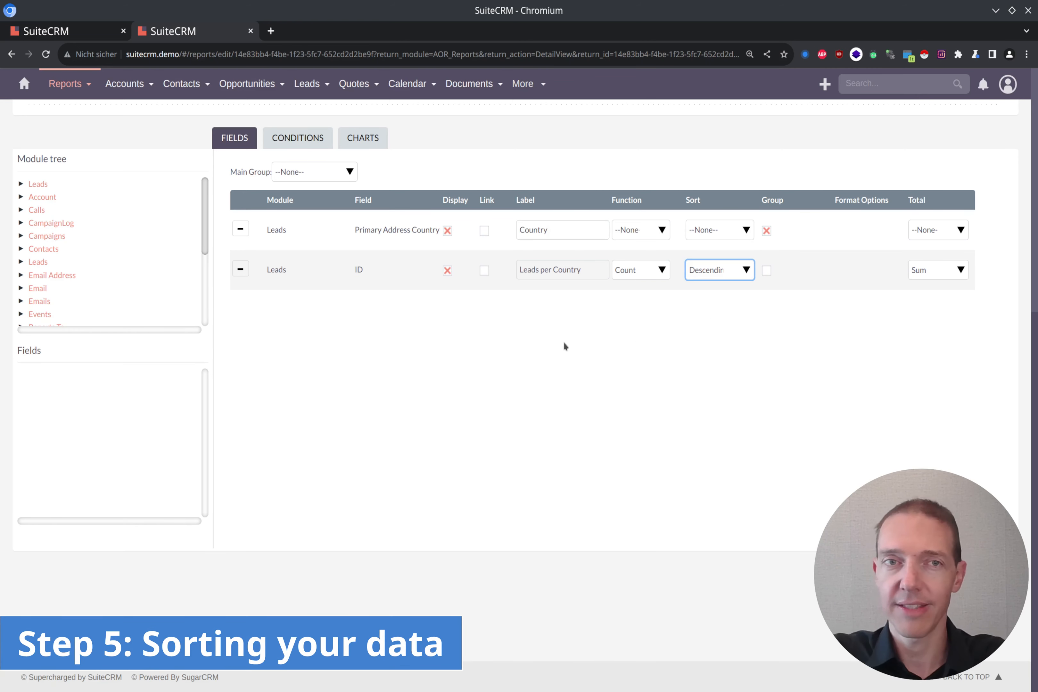
scroll(564, 347, up, 8)
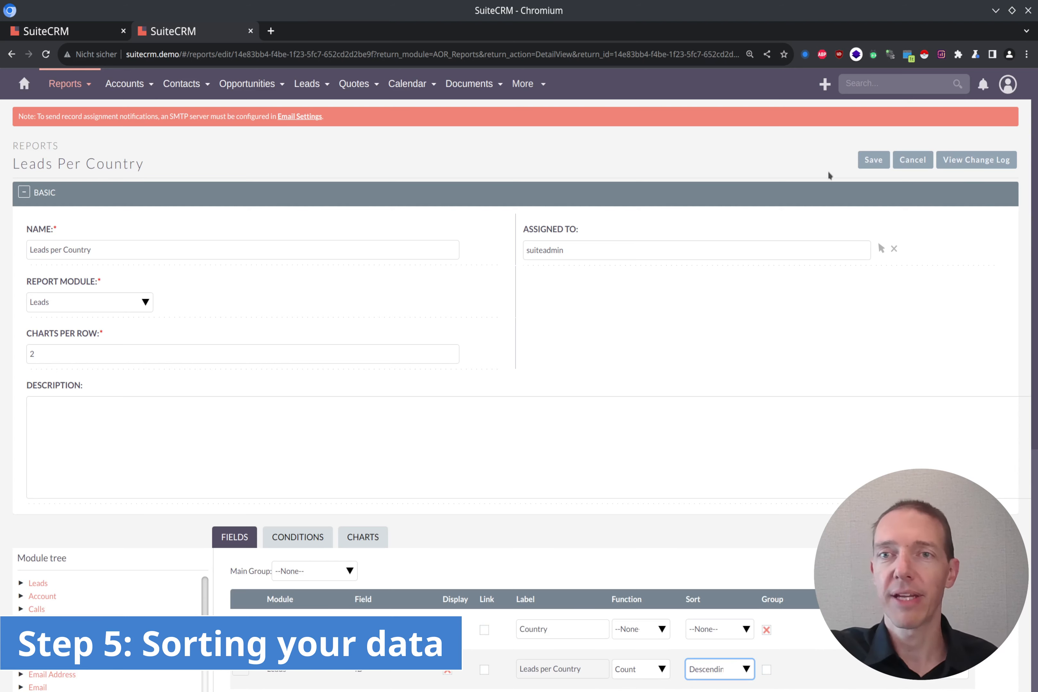
click(872, 157)
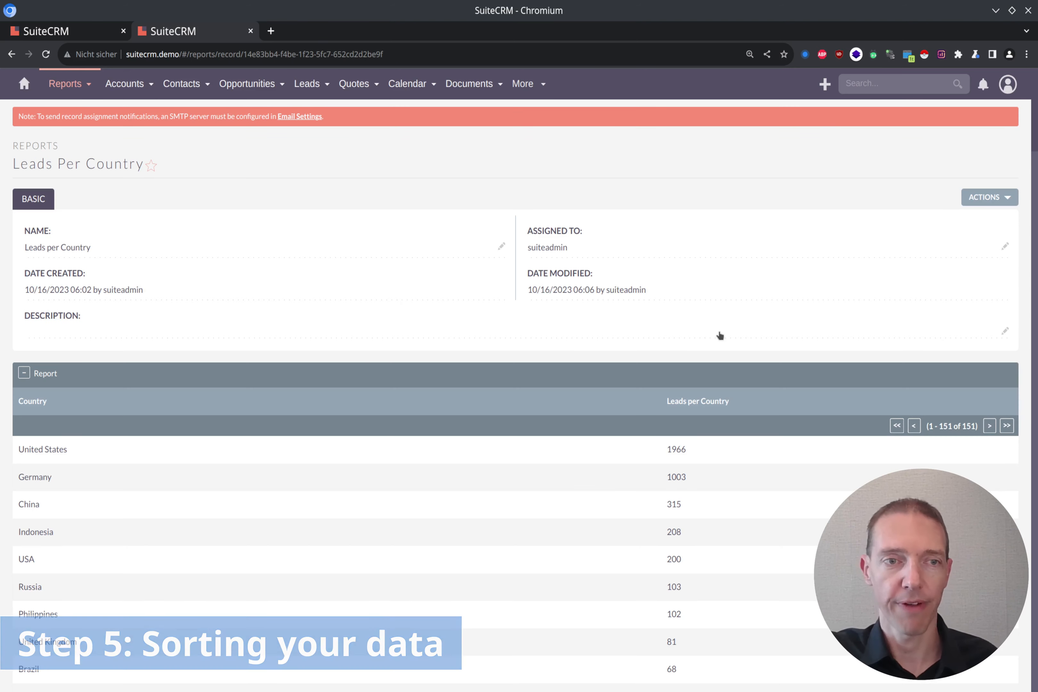
- Examine the country list sorted by lead count, comparing the separate United States and USA rows
scroll(717, 331, down, 4)
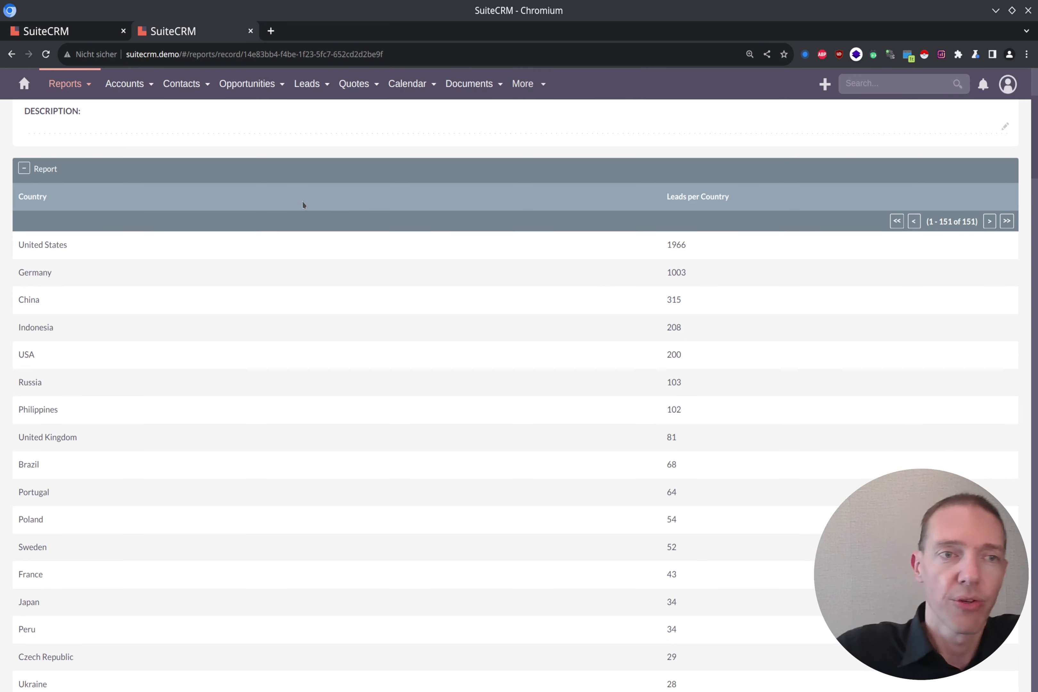
drag(112, 245, 20, 249)
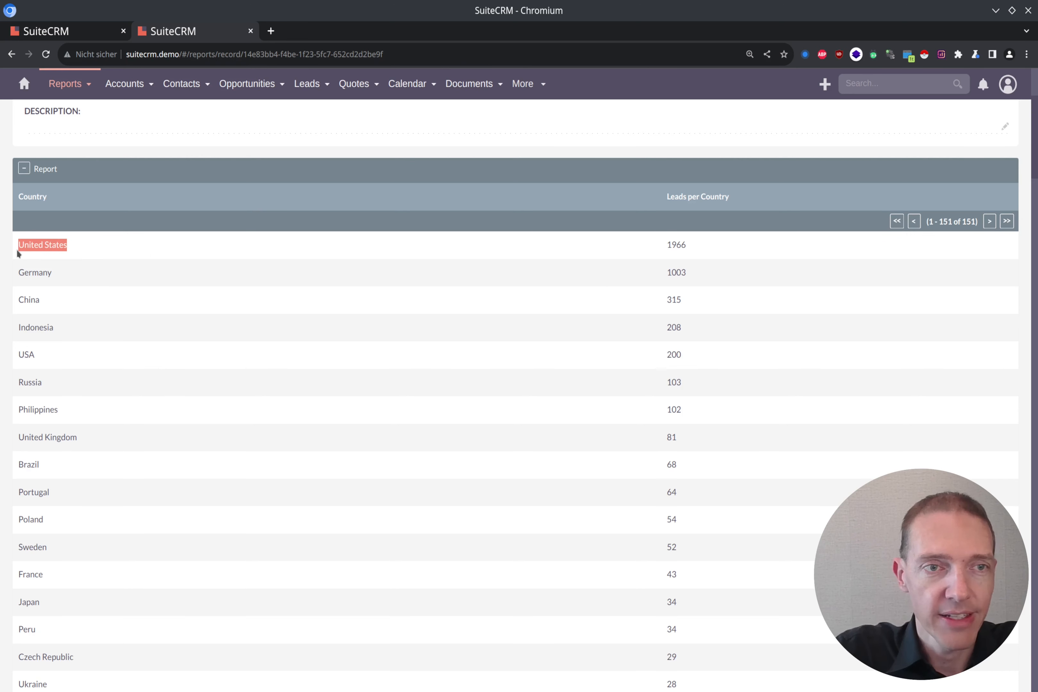
click(692, 248)
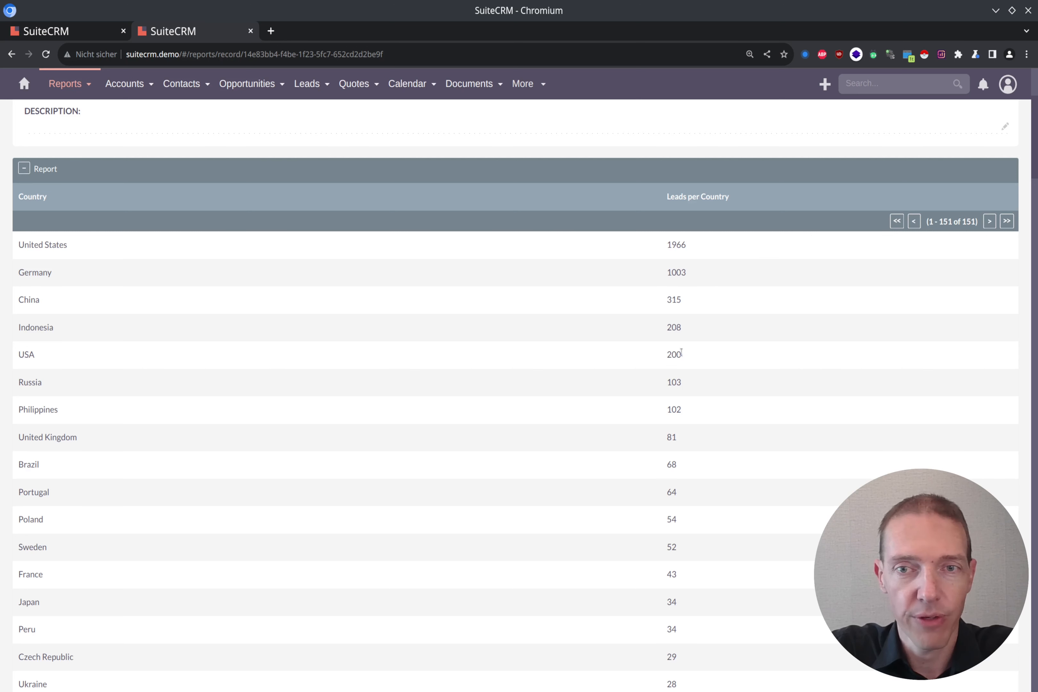
drag(668, 354, 19, 355)
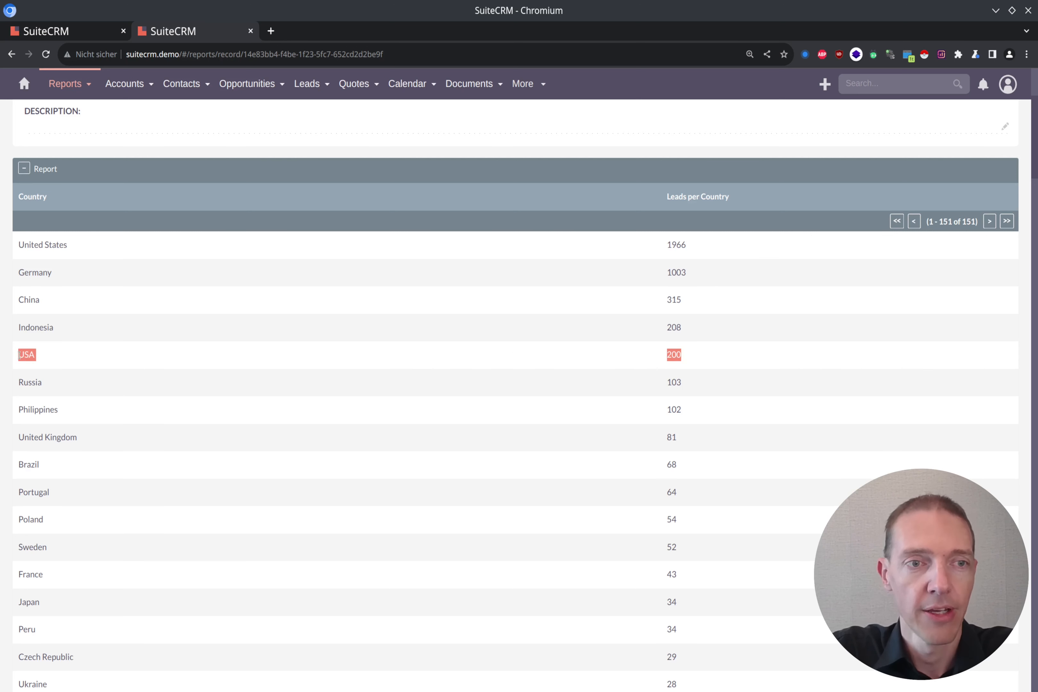
click(710, 360)
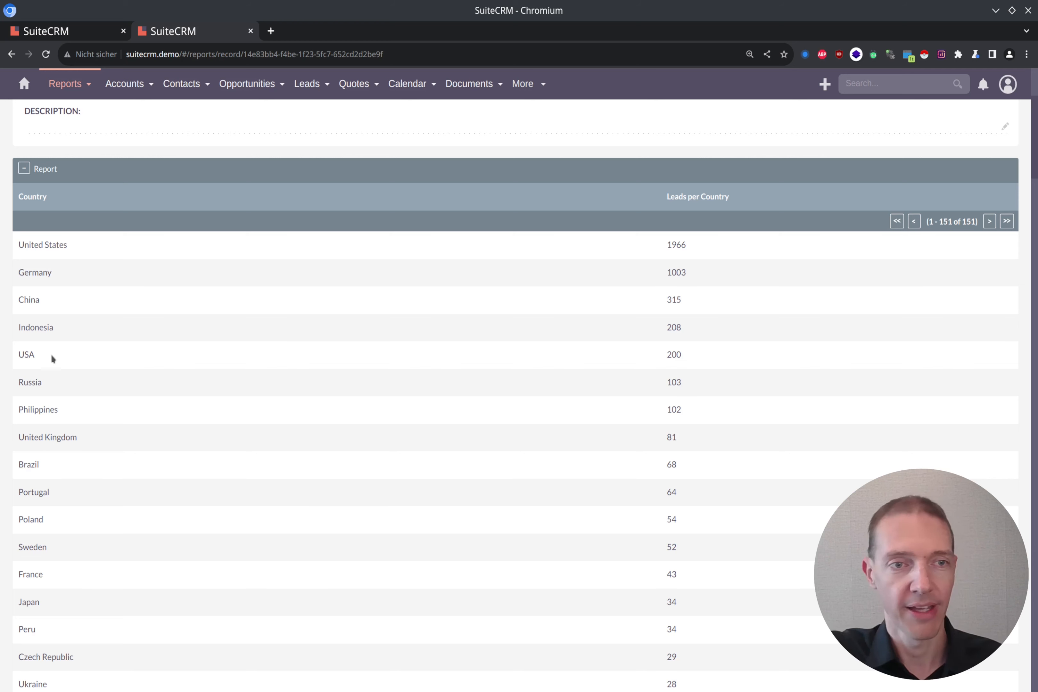
drag(41, 360, 21, 356)
click(580, 394)
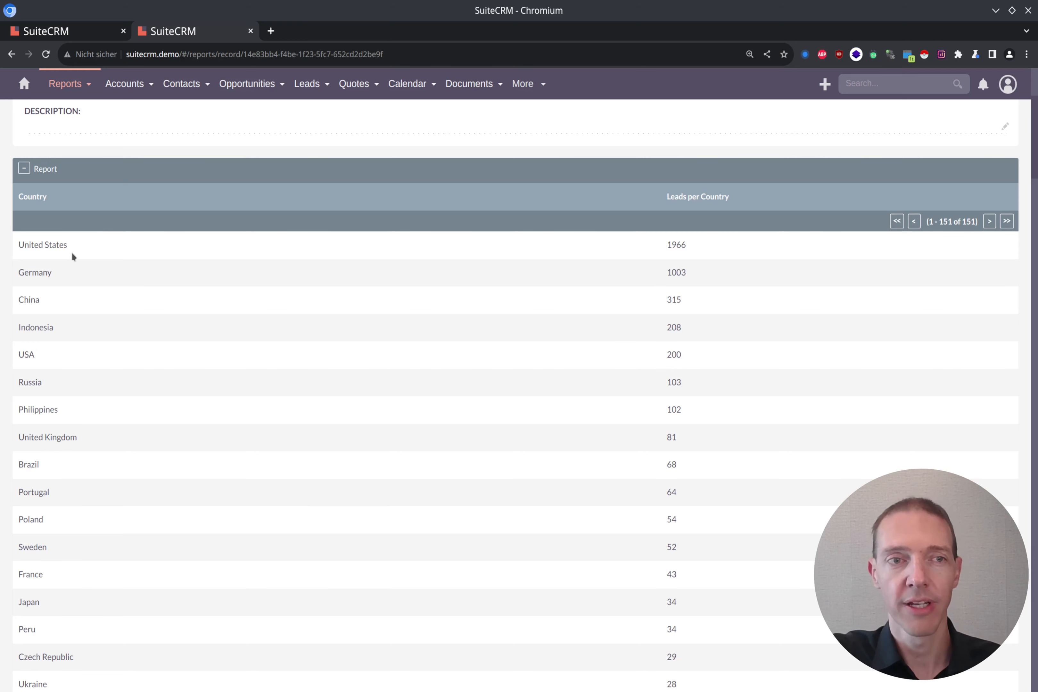
drag(71, 246, 20, 246)
click(166, 265)
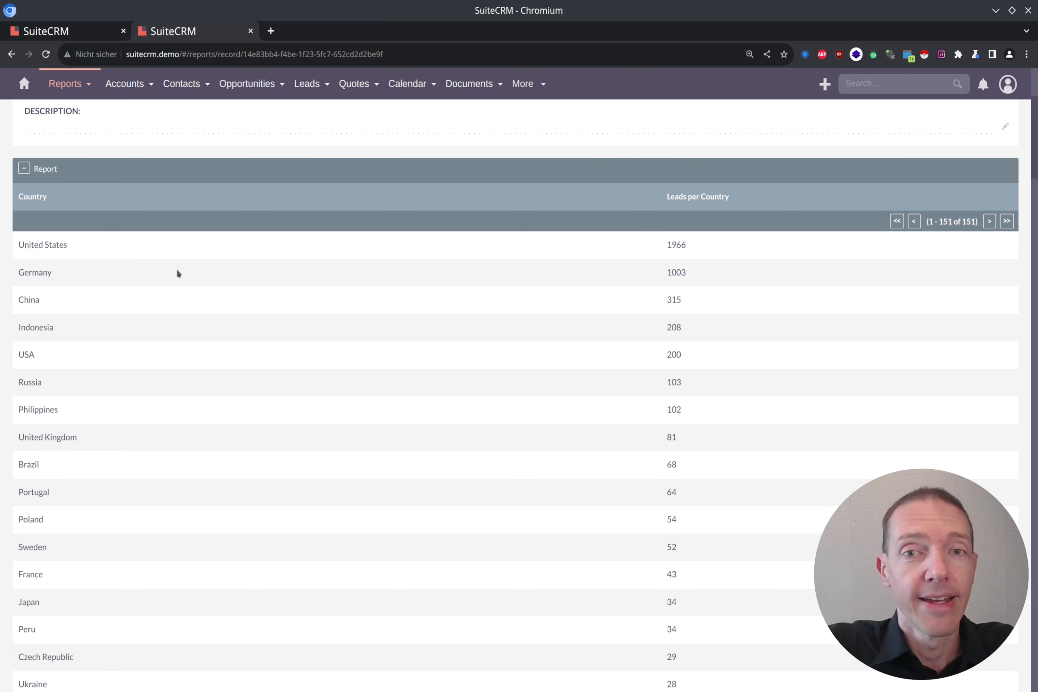
scroll(463, 324, down, 7)
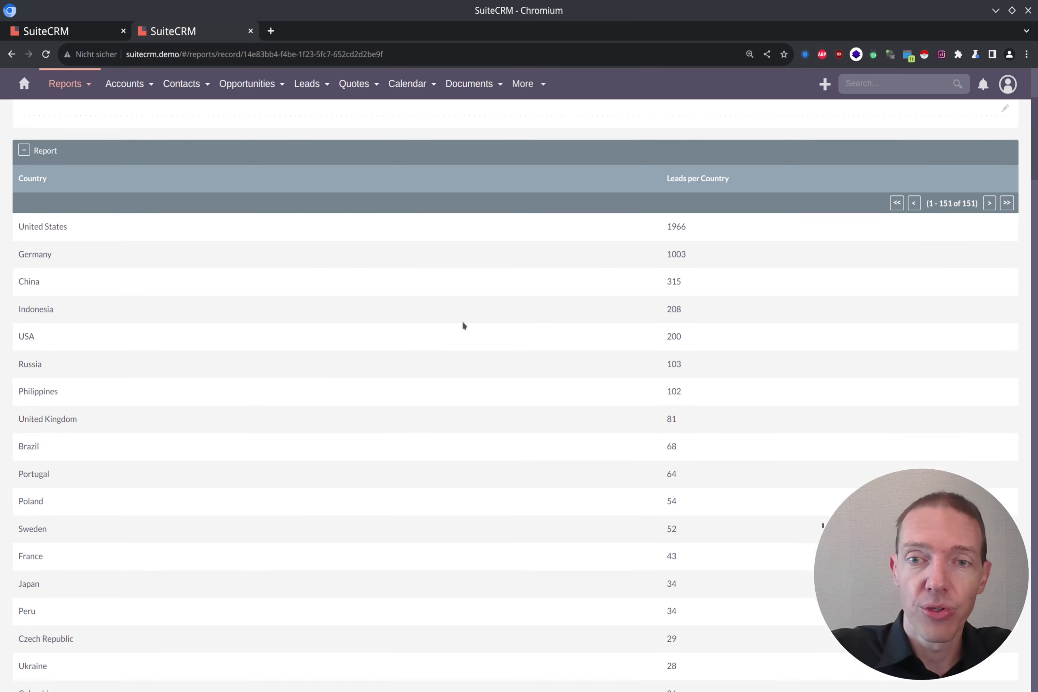
scroll(463, 325, up, 7)
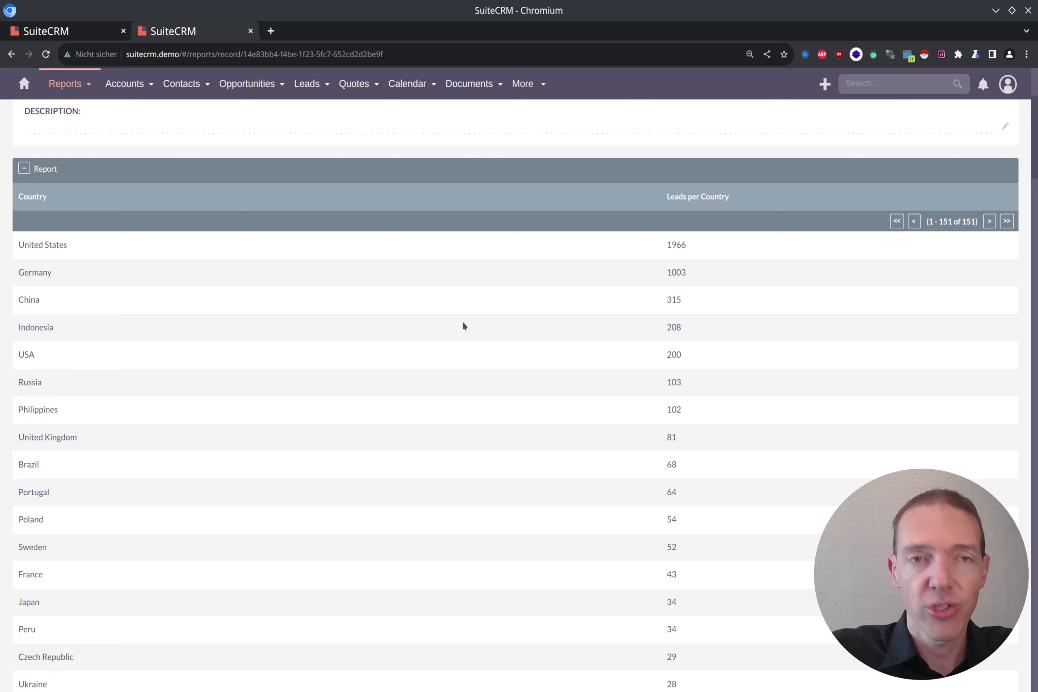
scroll(462, 321, up, 4)
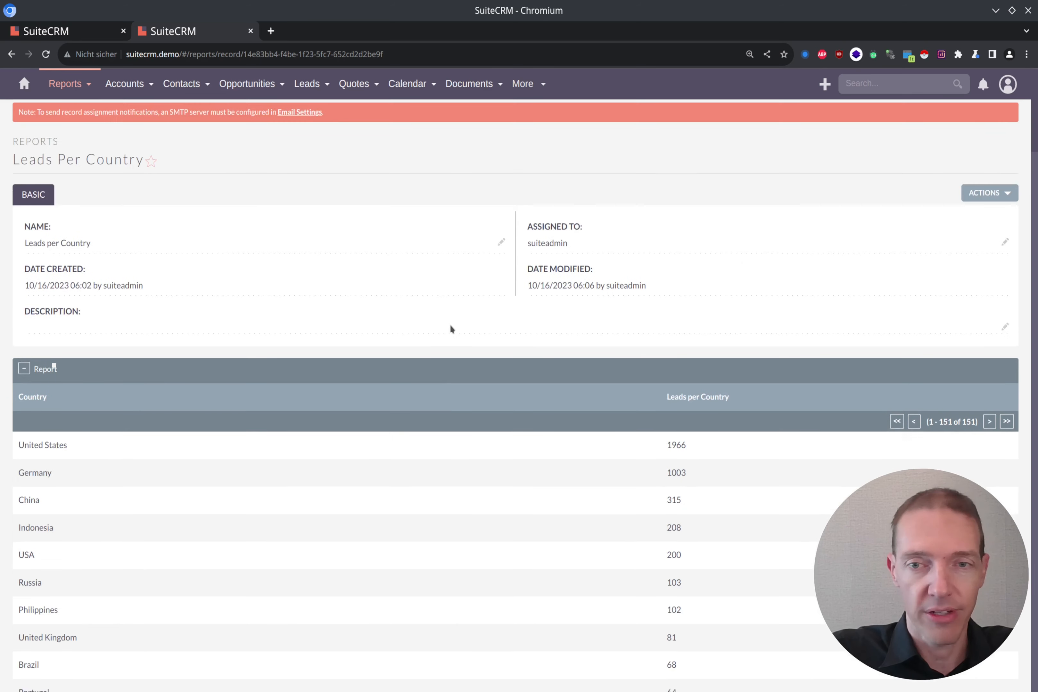
scroll(450, 323, down, 6)
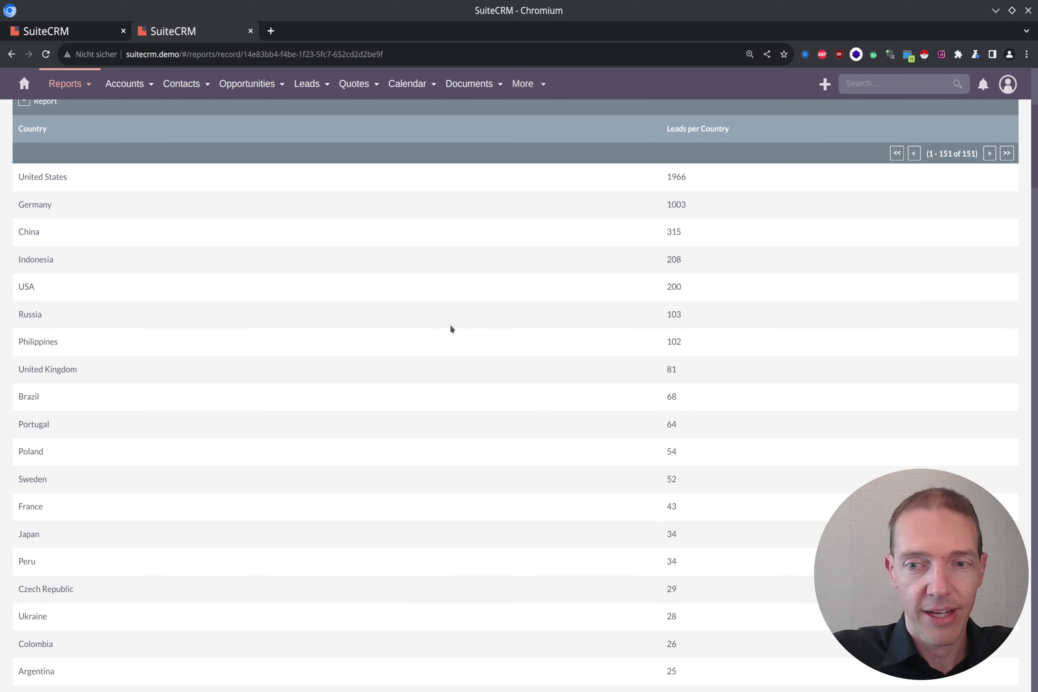
scroll(450, 323, up, 6)
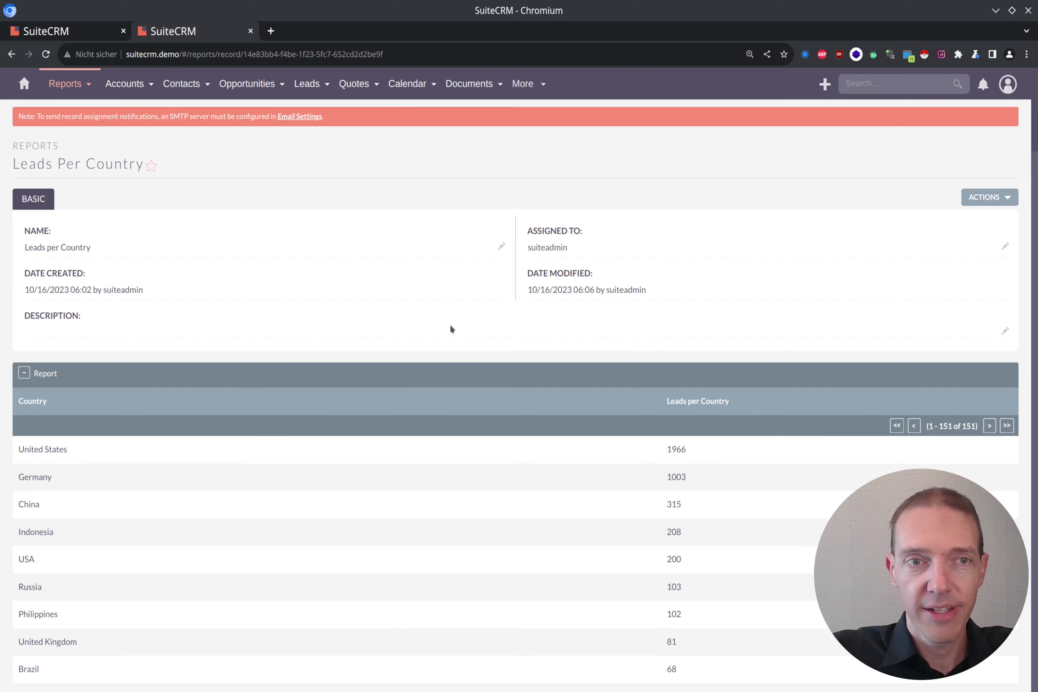
- Reopen the report for editing and add a parenthesis group below the existing Primary Address Country condition
click(1008, 200)
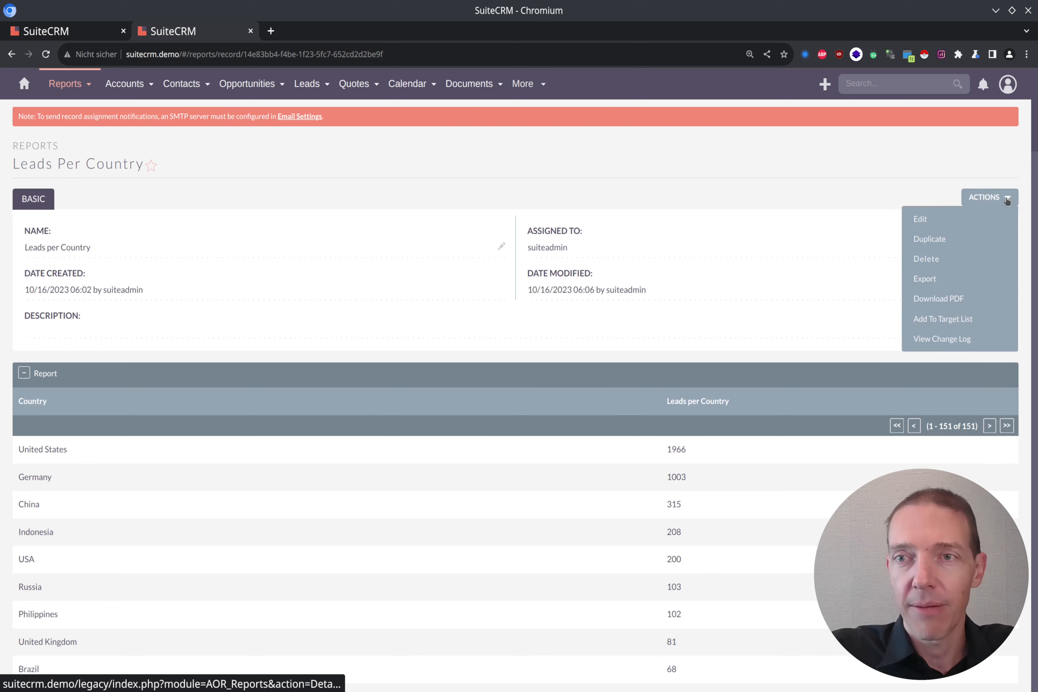
click(921, 219)
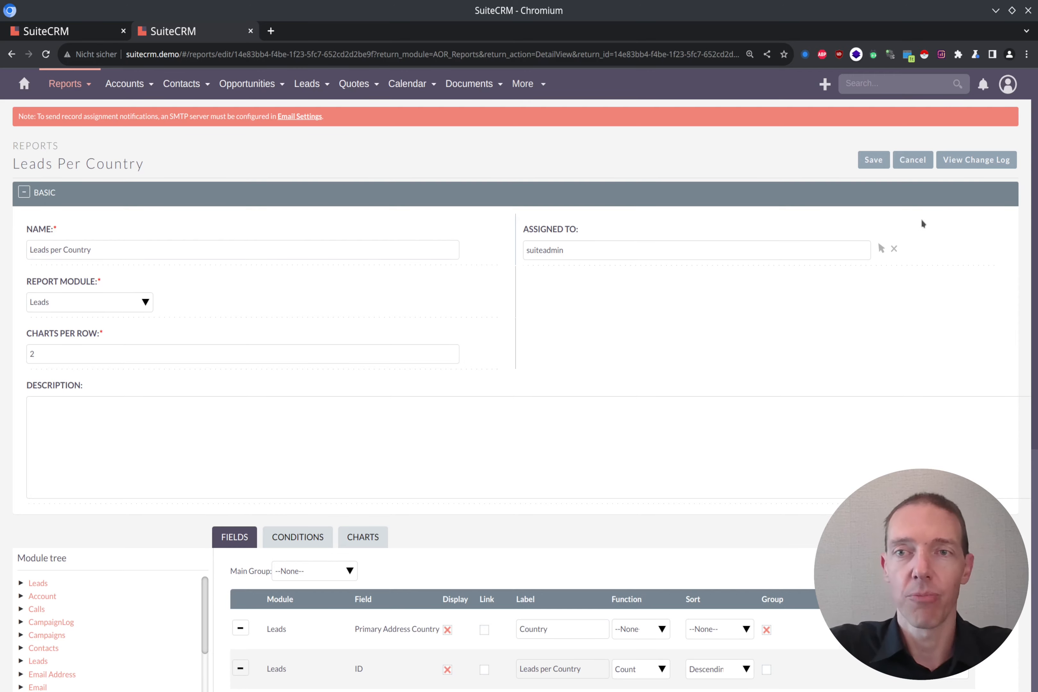
scroll(922, 222, down, 3)
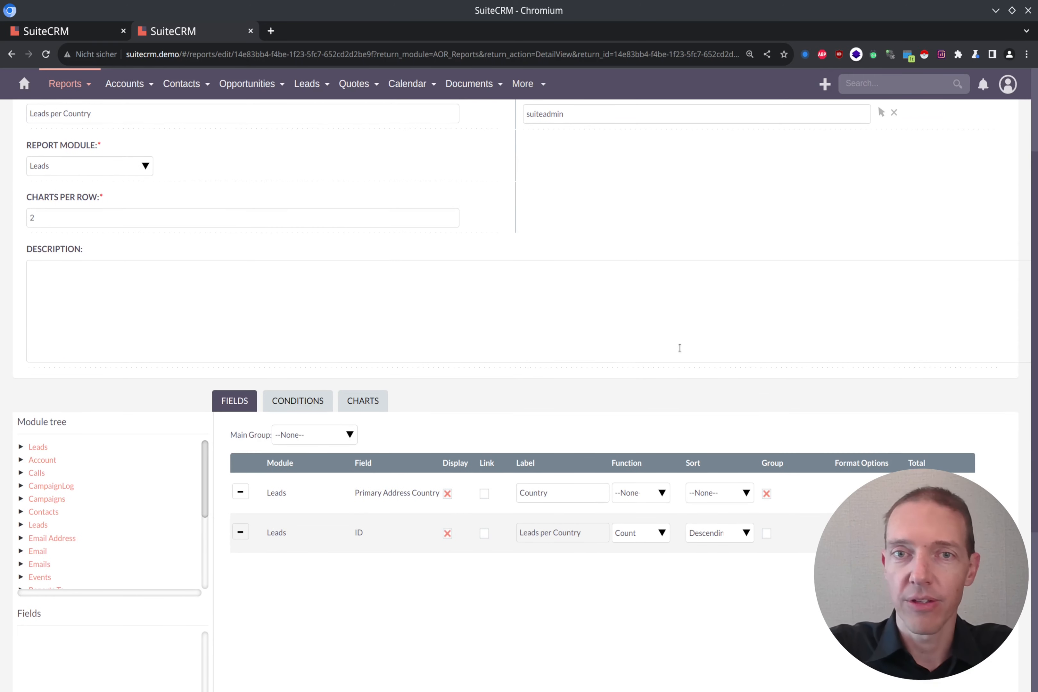
scroll(679, 348, up, 3)
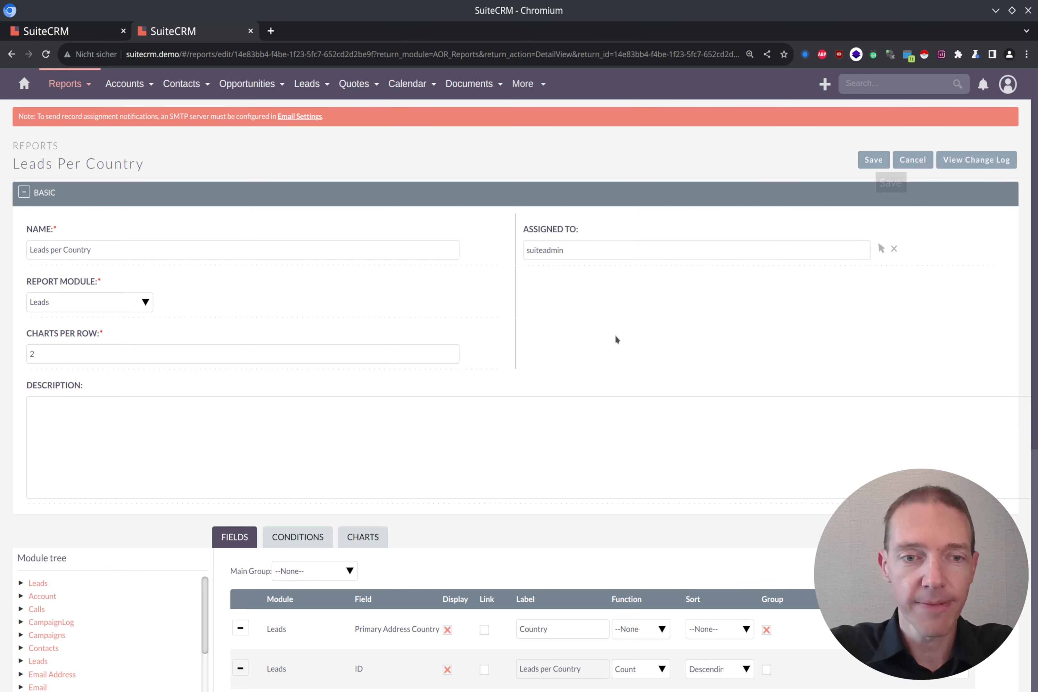
scroll(612, 337, down, 5)
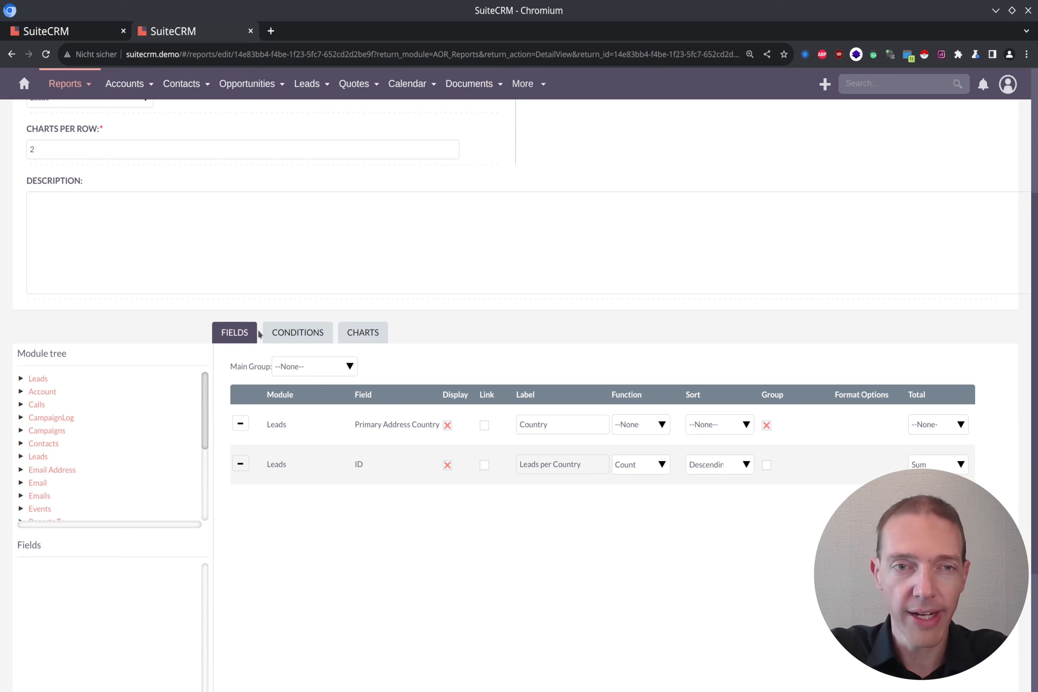
click(285, 340)
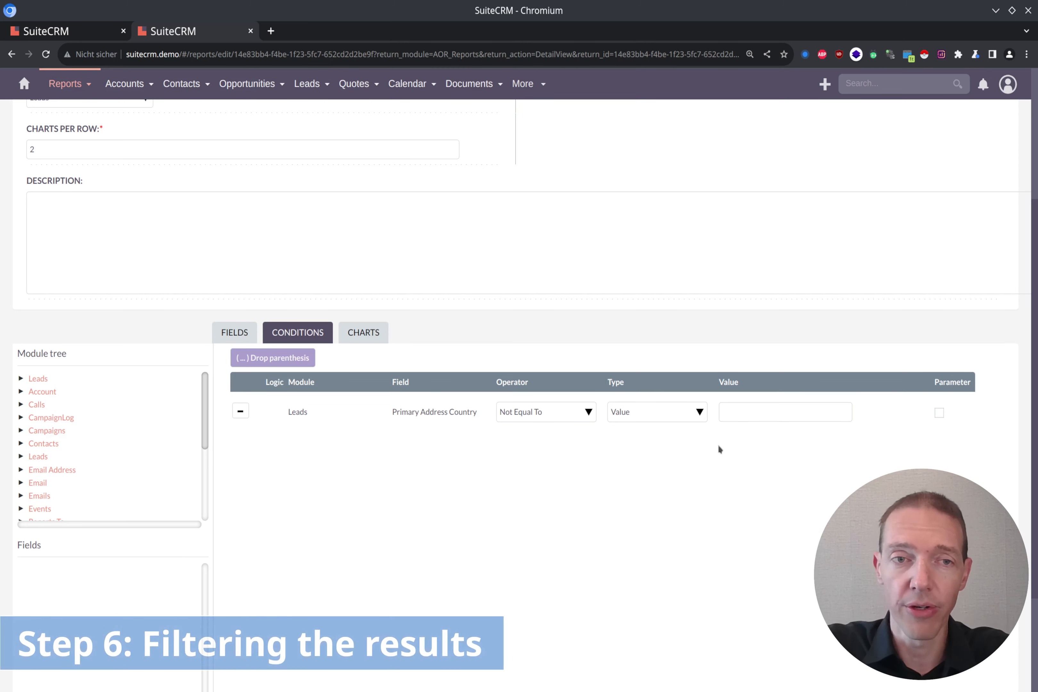
drag(272, 358, 286, 424)
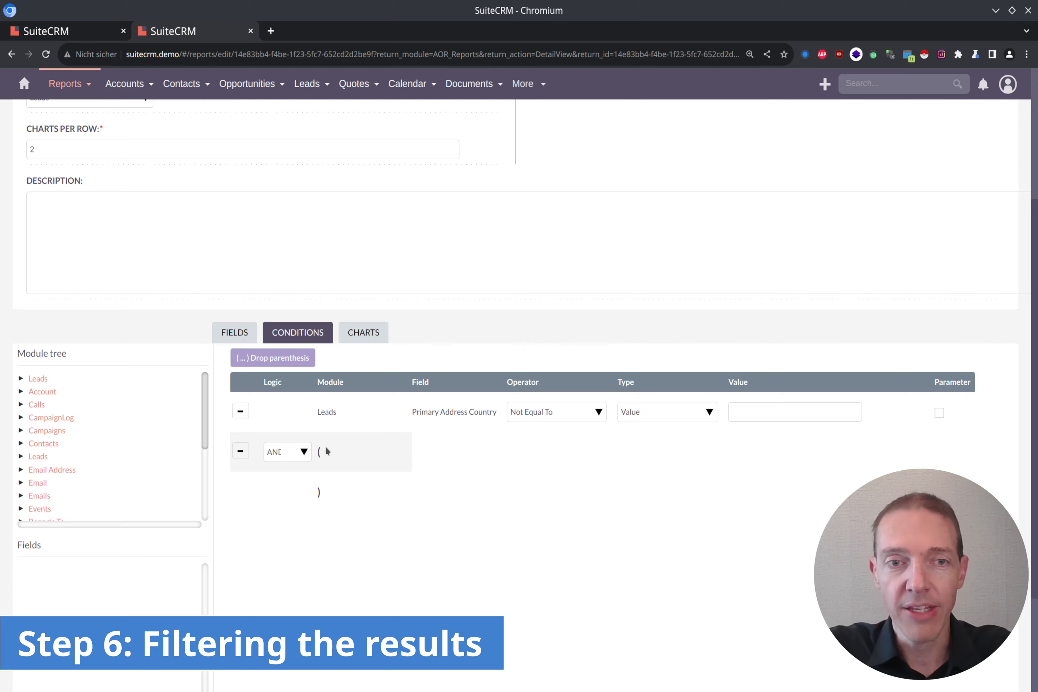
- Add a Leads Primary Address Country condition and move it inside the parentheses
scroll(376, 446, down, 3)
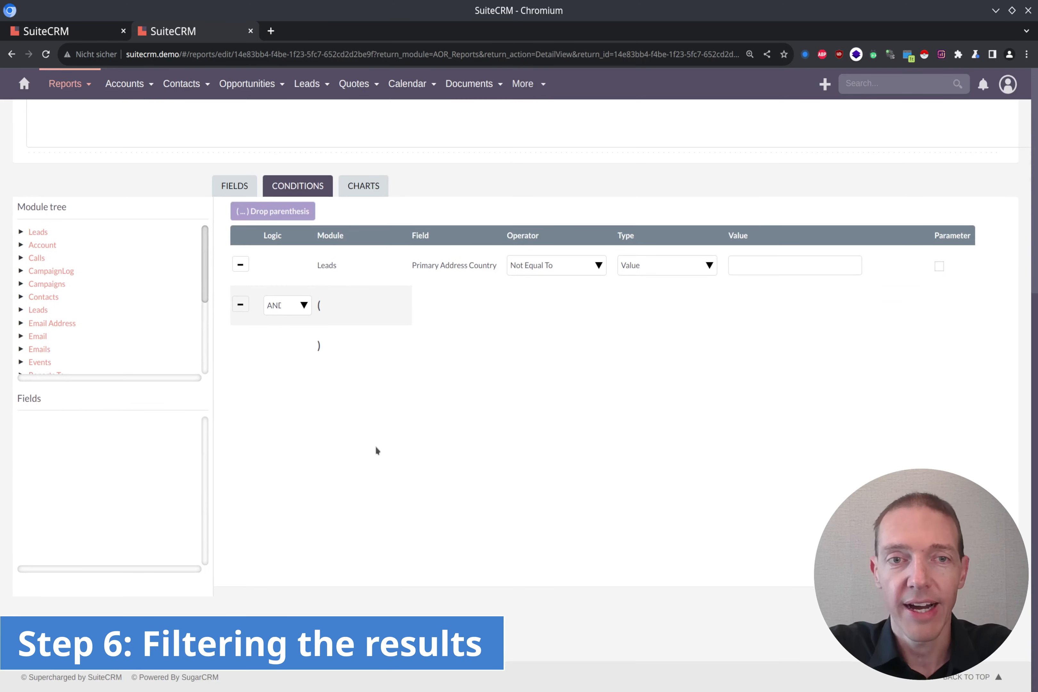
click(38, 232)
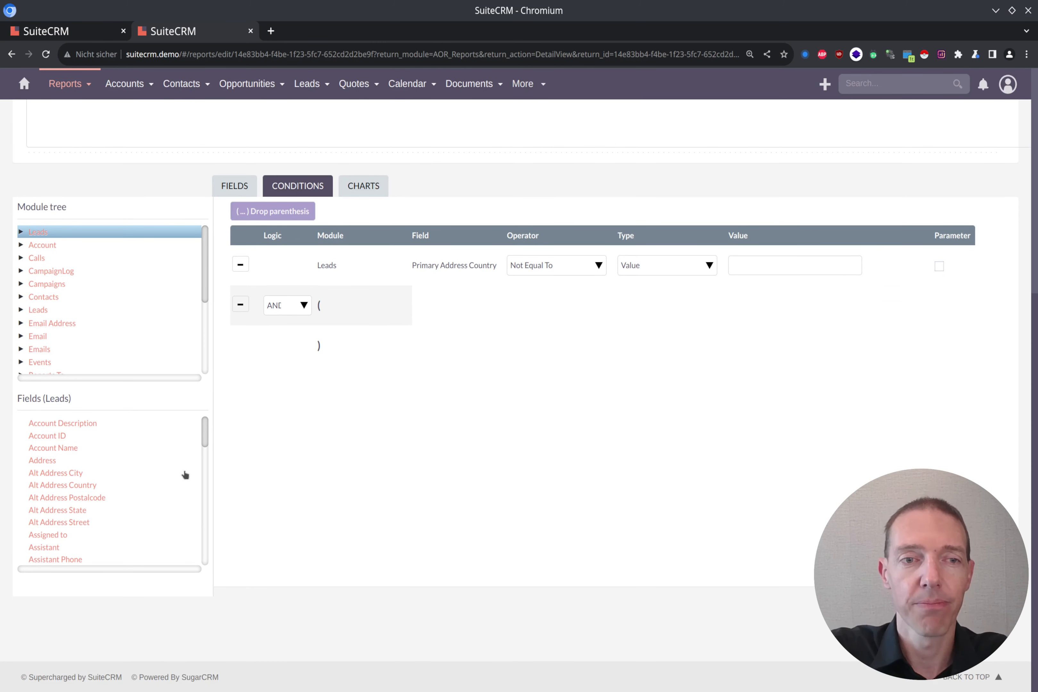
drag(205, 442, 205, 556)
double_click(104, 468)
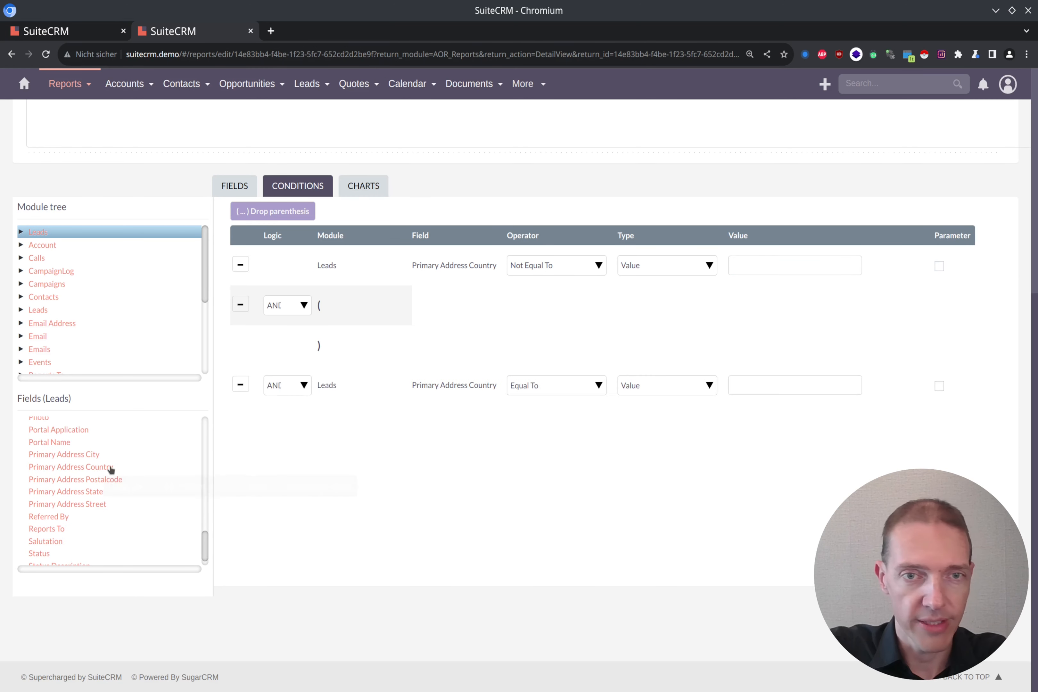
drag(409, 385, 423, 347)
double_click(431, 334)
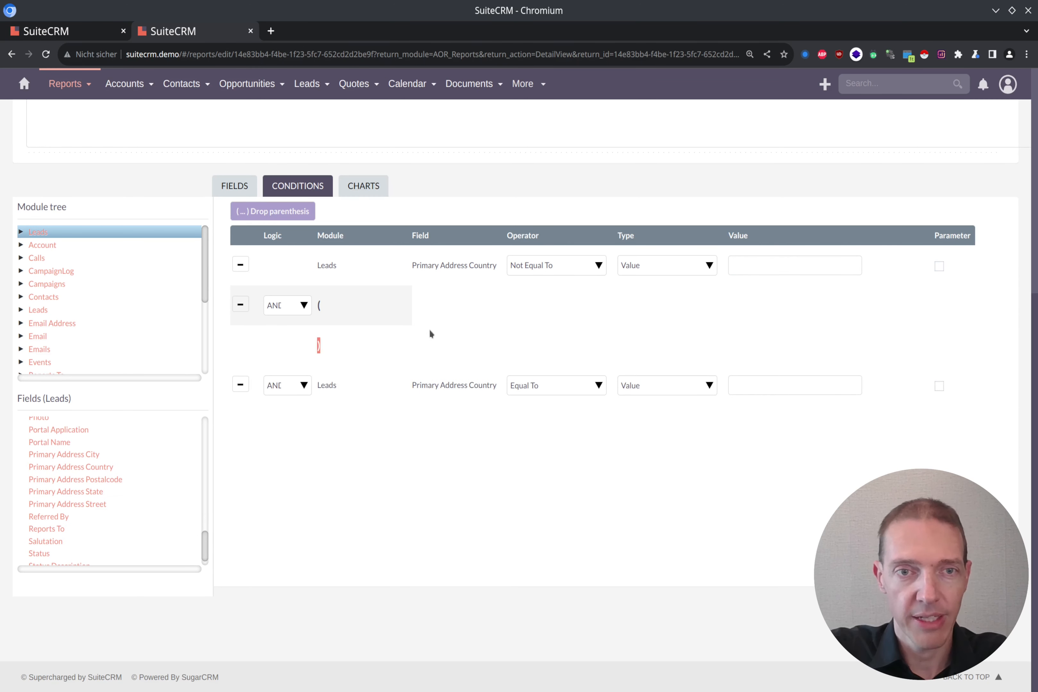
drag(385, 389, 415, 342)
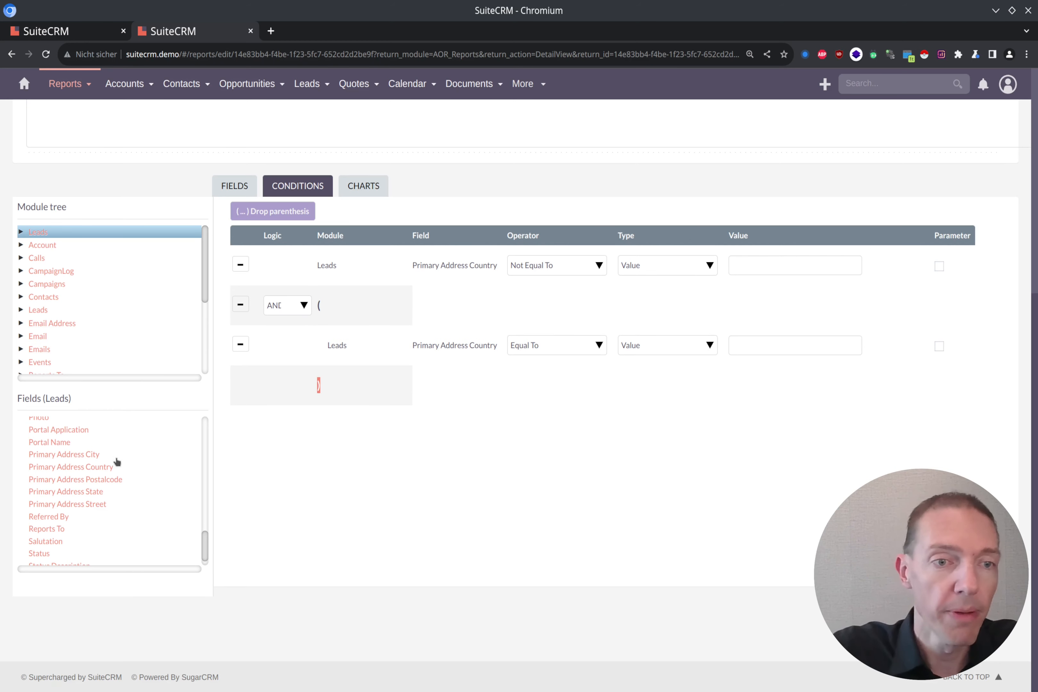
- Add three more Primary Address Country conditions and move them inside the parentheses below the first one
double_click(127, 470)
double_click(121, 470)
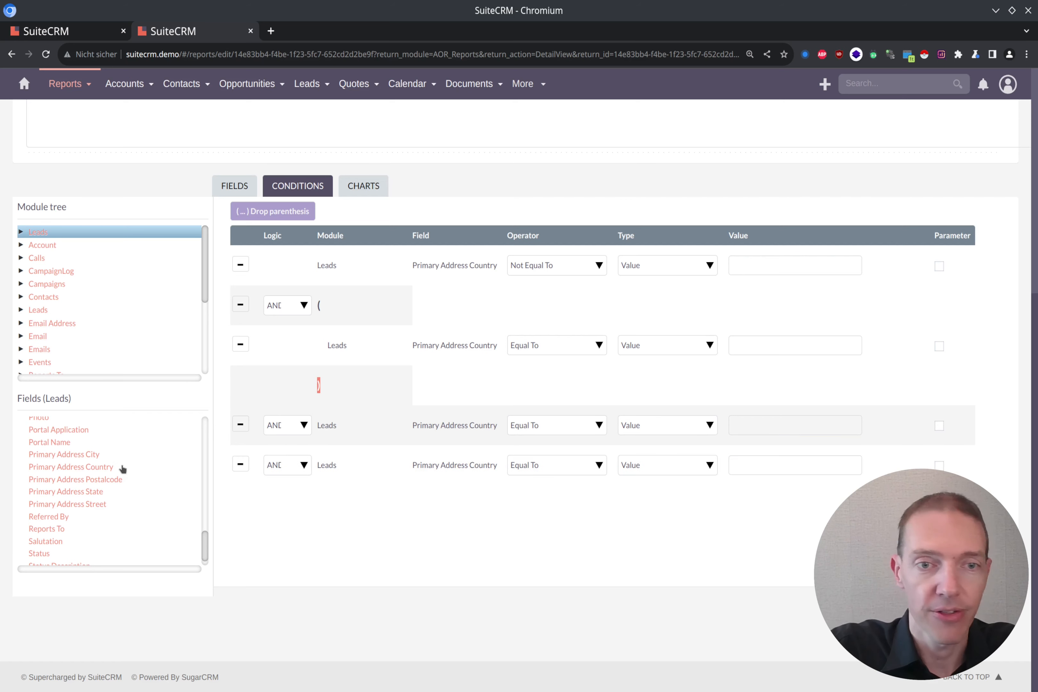
double_click(121, 470)
drag(350, 425, 389, 377)
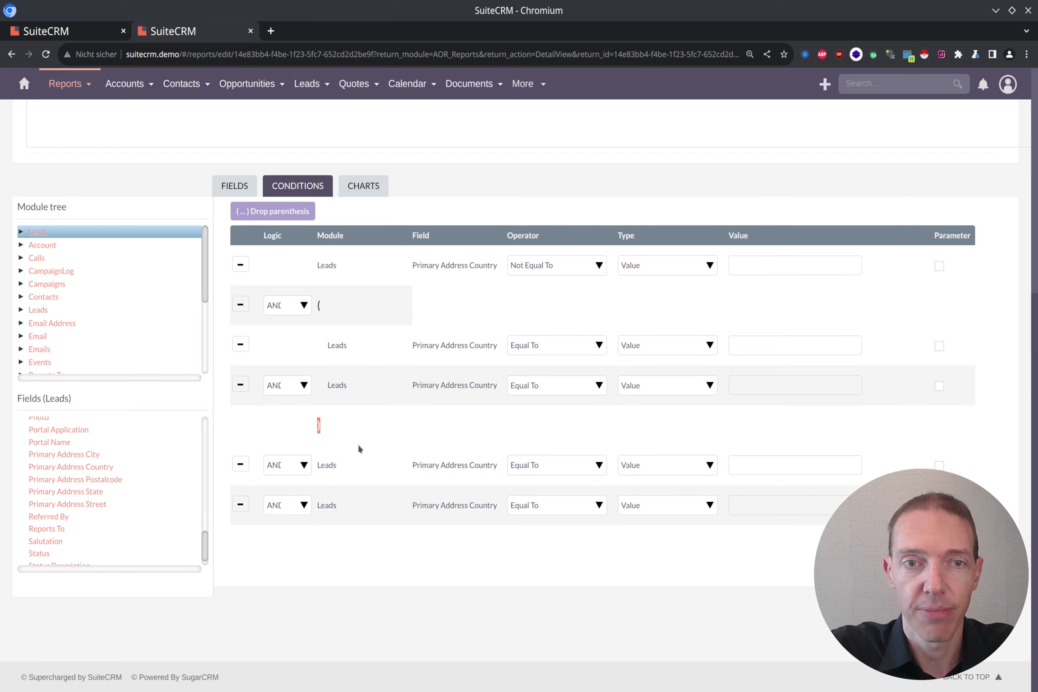
drag(343, 476, 359, 424)
drag(346, 524, 336, 475)
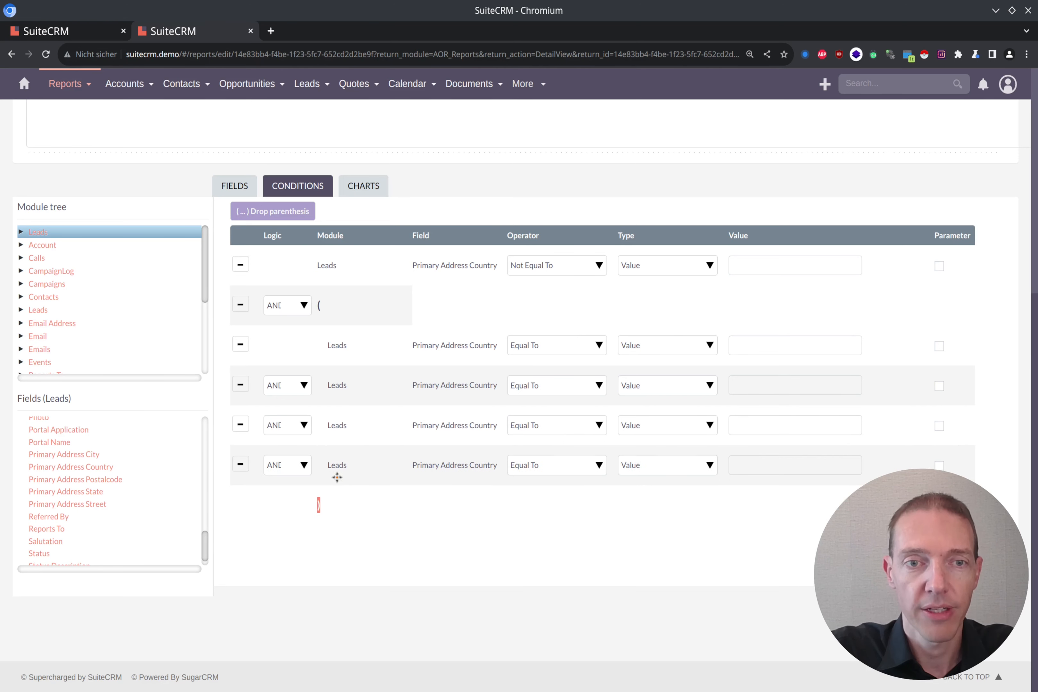
- Set the logic of the second, third and fourth conditions inside the parentheses to OR
click(298, 390)
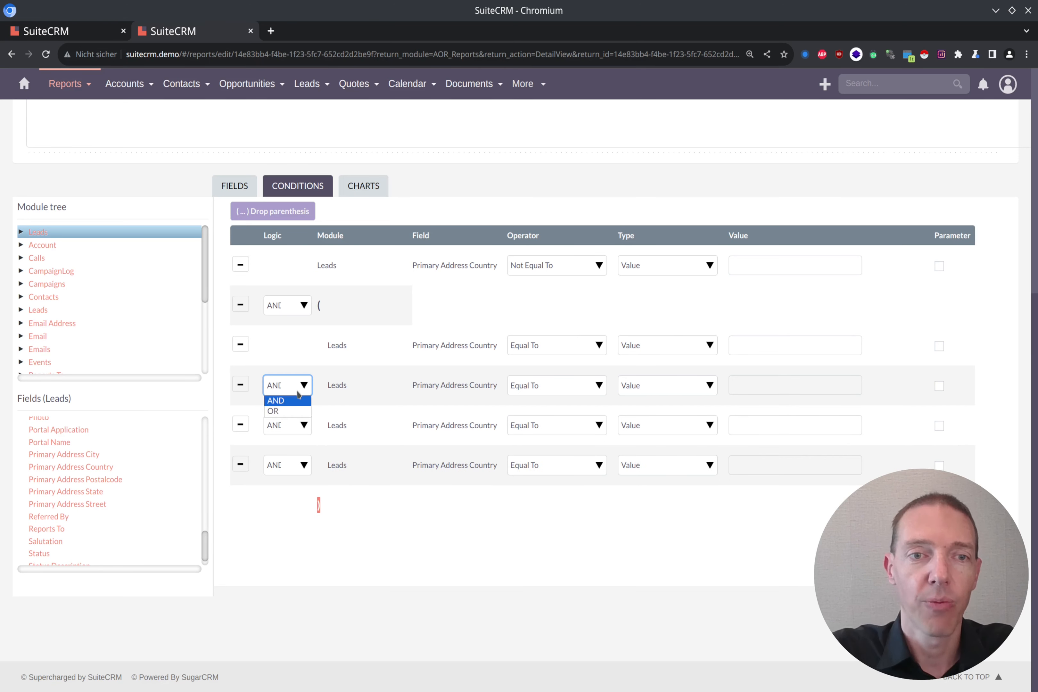
click(293, 416)
click(293, 422)
click(290, 452)
click(288, 465)
click(286, 492)
- Enter France, Germany, Italy and Sweden as the values of the four conditions inside the parentheses
click(743, 346)
text(France)
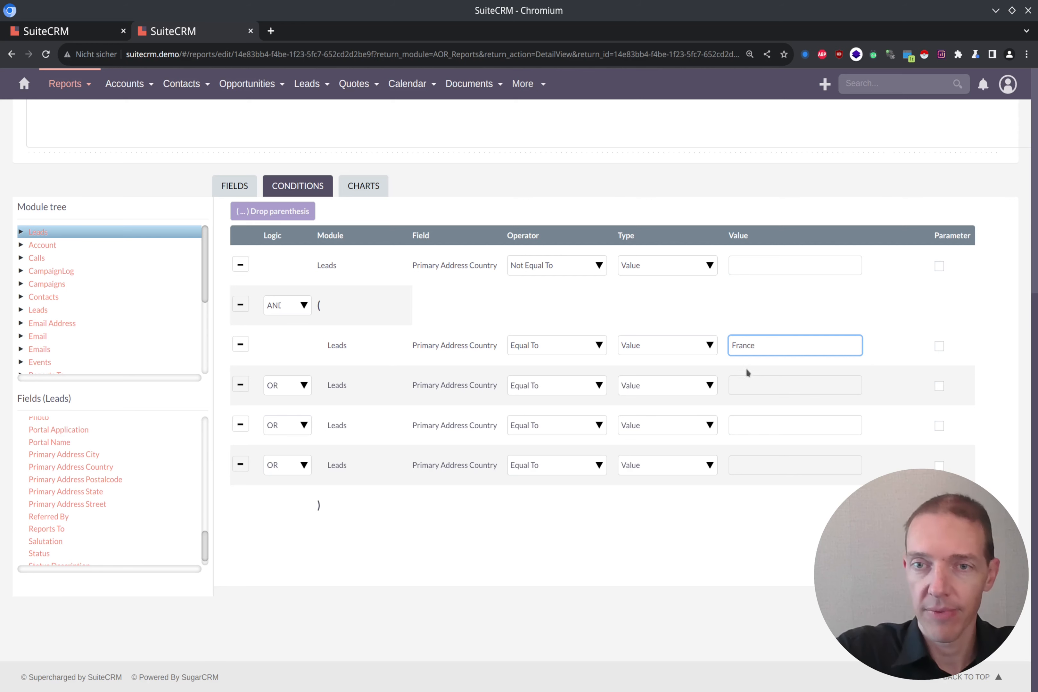
click(757, 389)
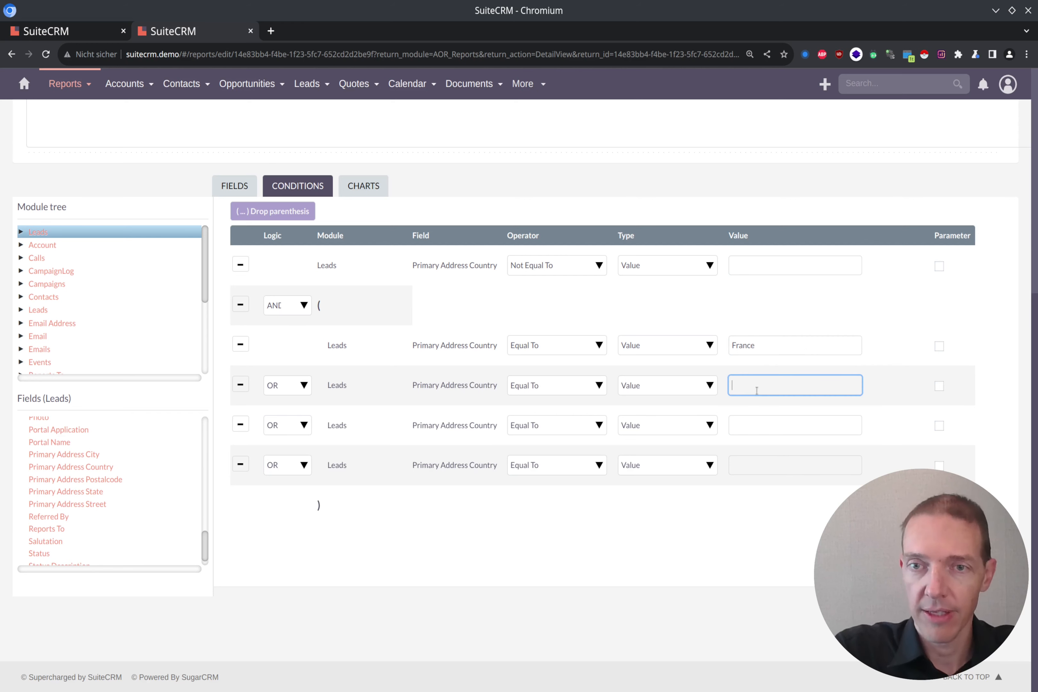
text(Germany)
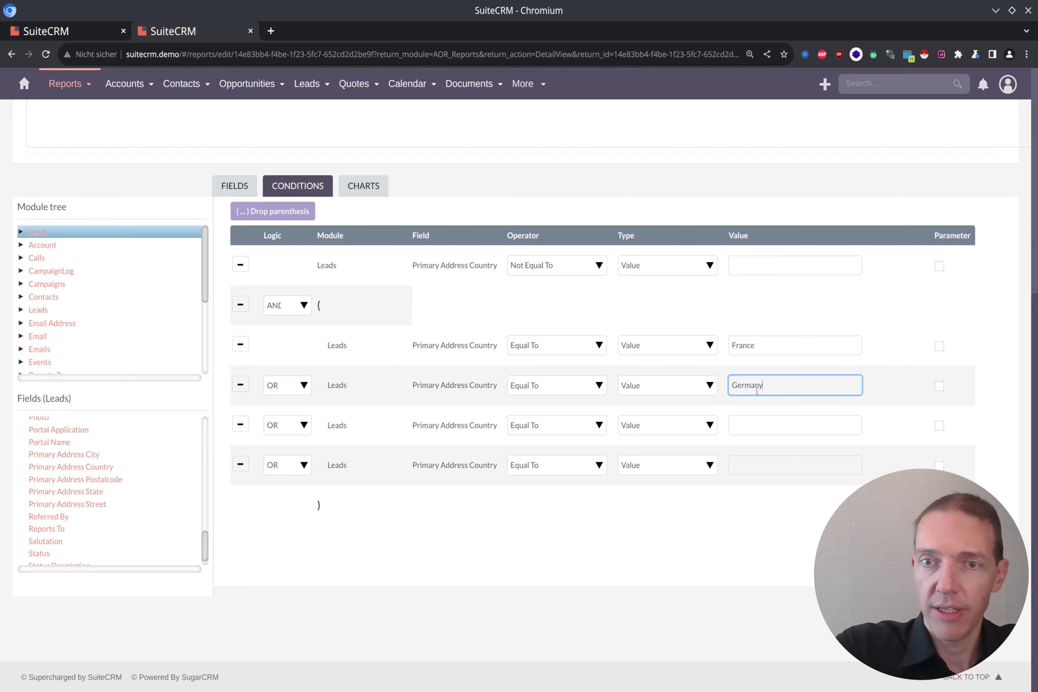
click(754, 420)
text(Italy)
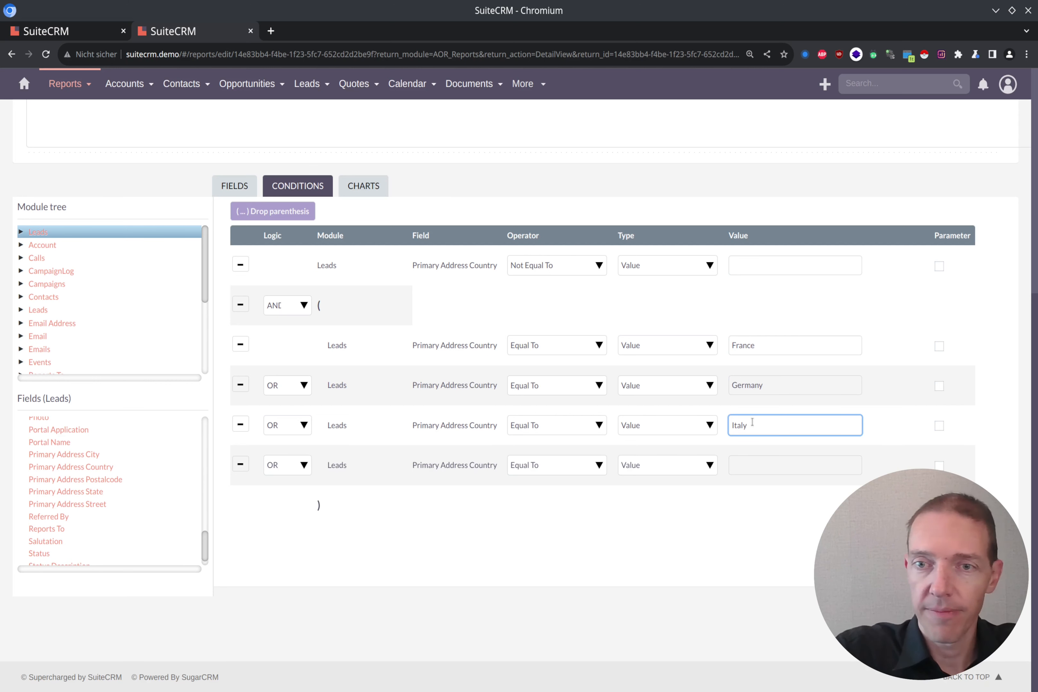
click(756, 462)
text(Sweden)
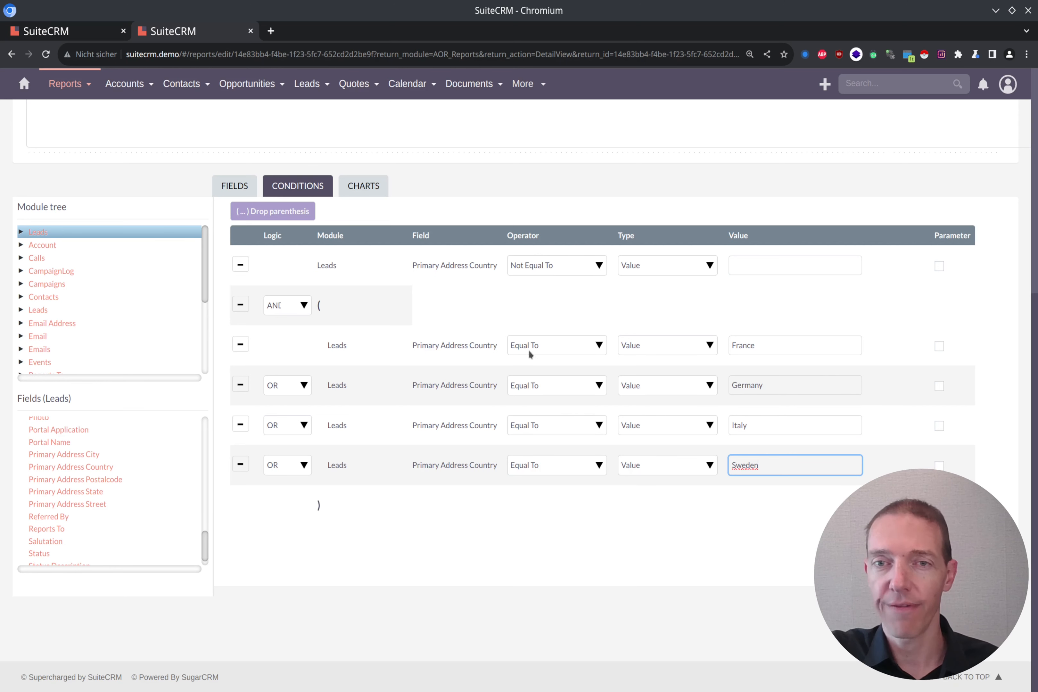
- Save the report and review the lead counts for the filtered countries
scroll(769, 390, up, 10)
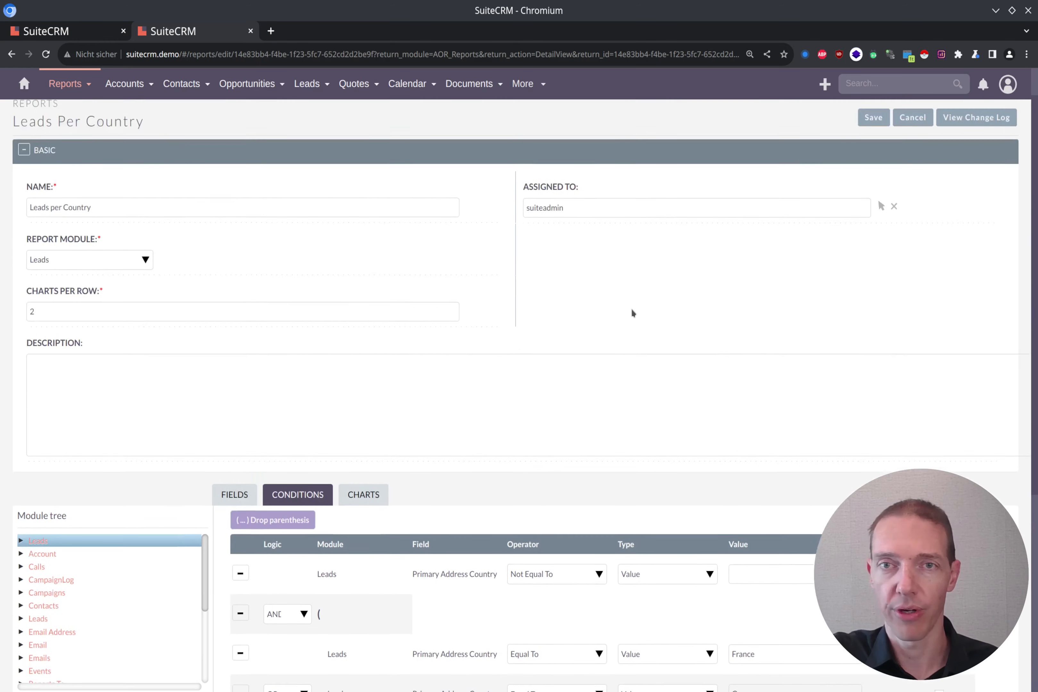
click(874, 160)
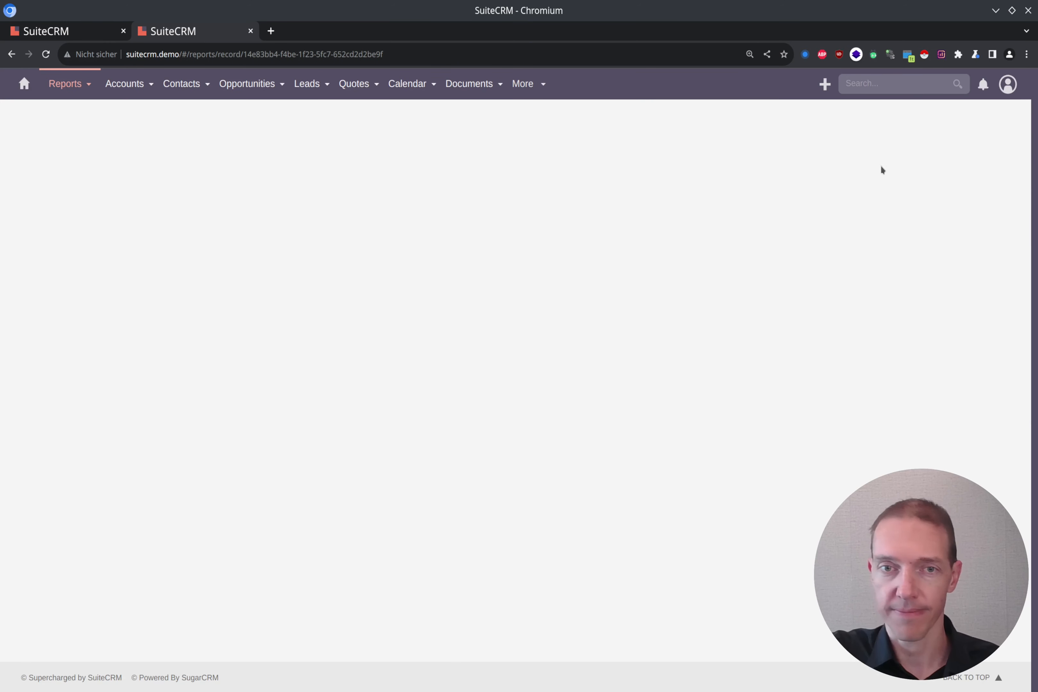
scroll(869, 233, down, 1)
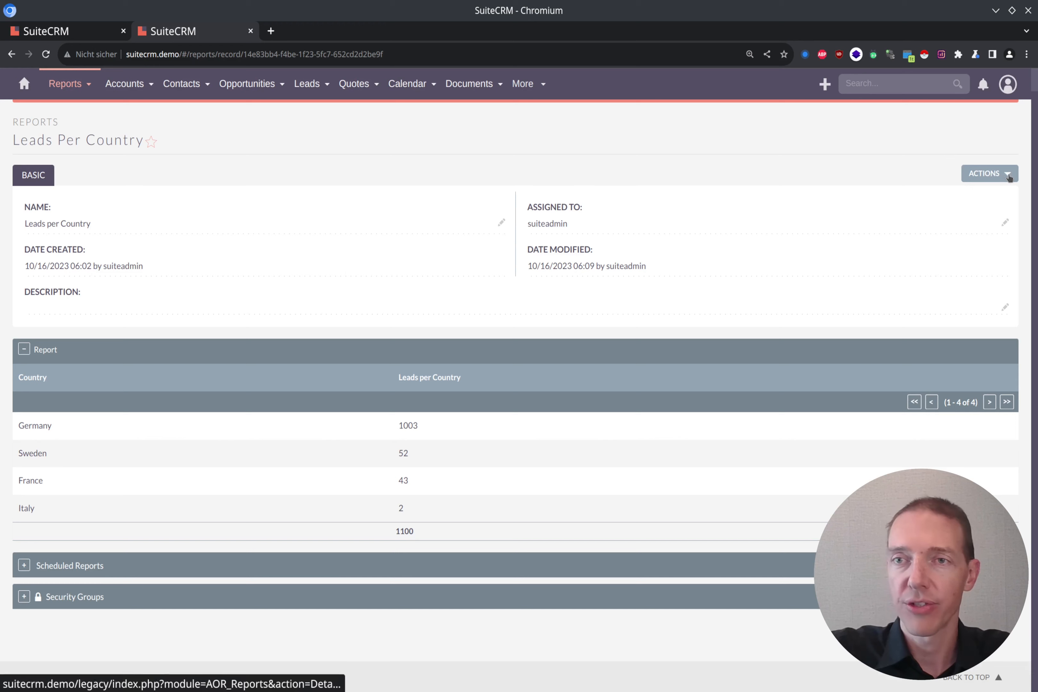
- Reopen the report for editing and add a bar chart to it
click(988, 175)
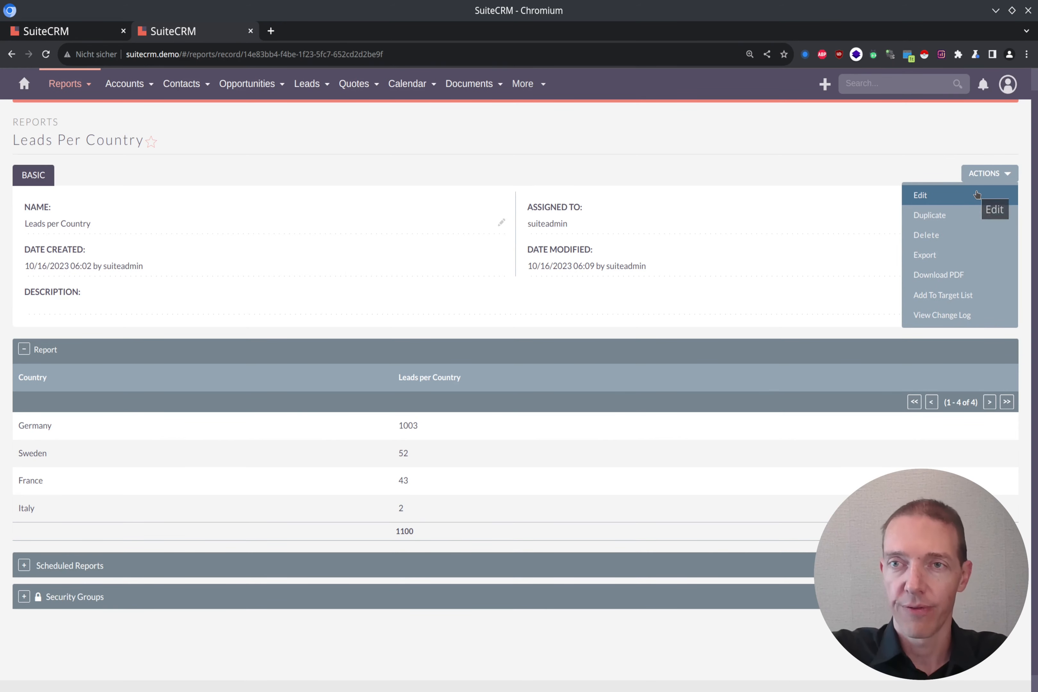
click(983, 193)
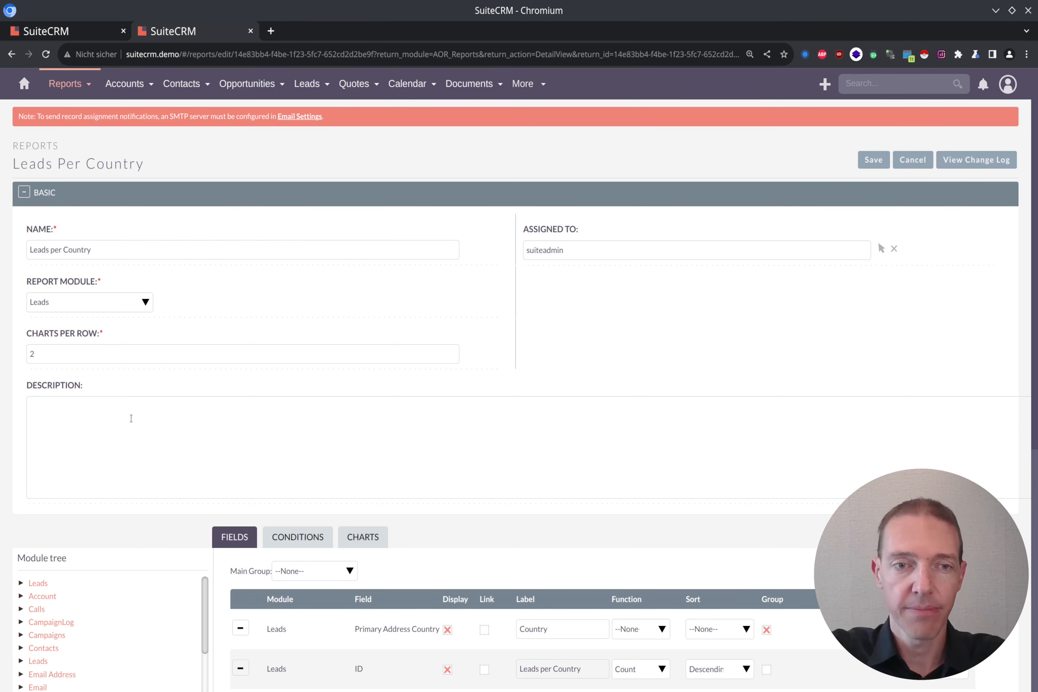
scroll(262, 520, down, 3)
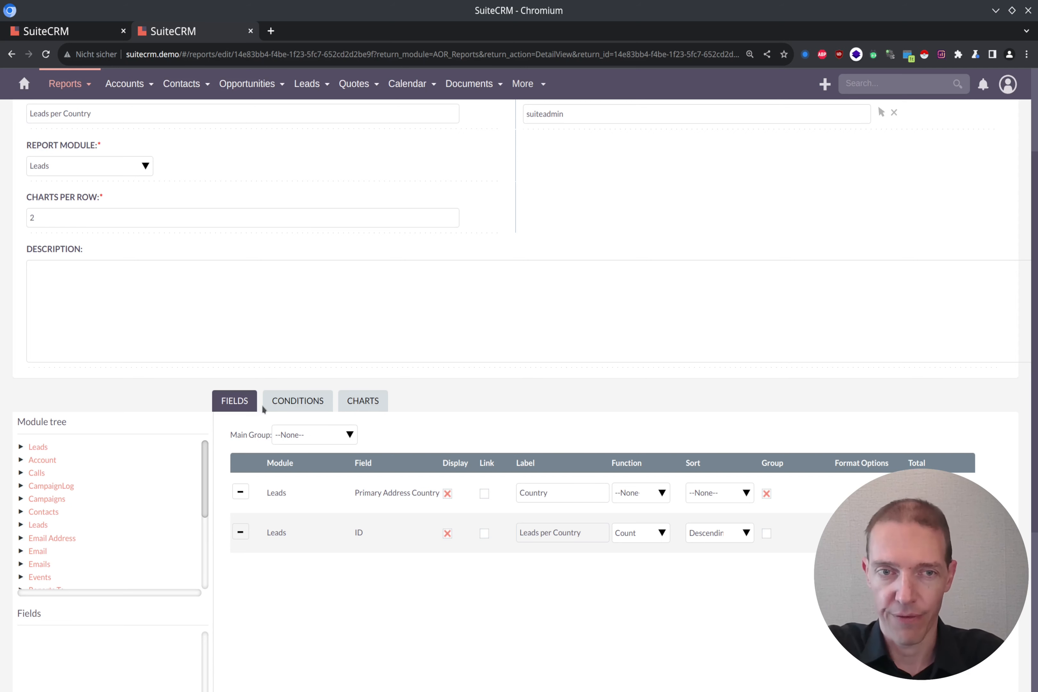
click(363, 402)
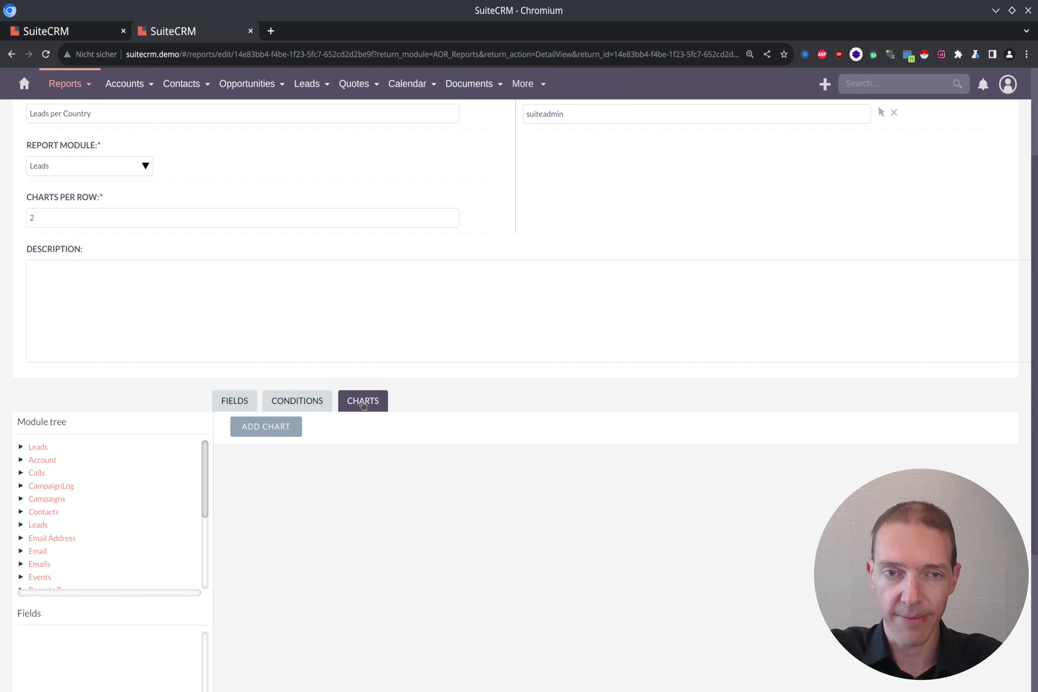
click(273, 428)
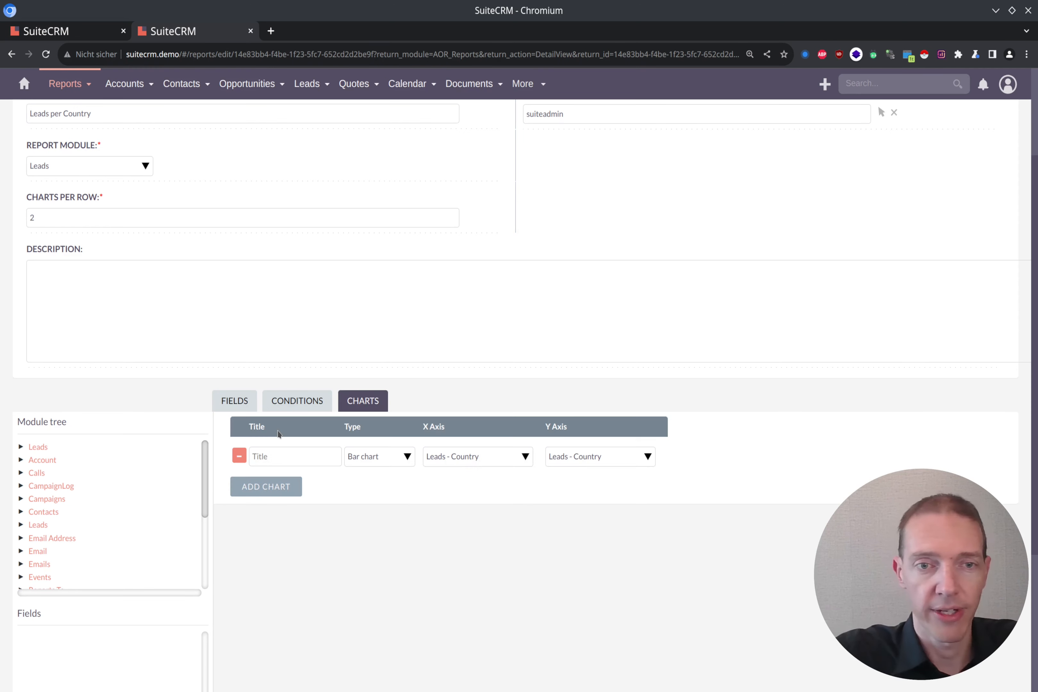
- Set the bar chart's Y axis to Leads - Leads per Country and save the report
scroll(457, 396, down, 3)
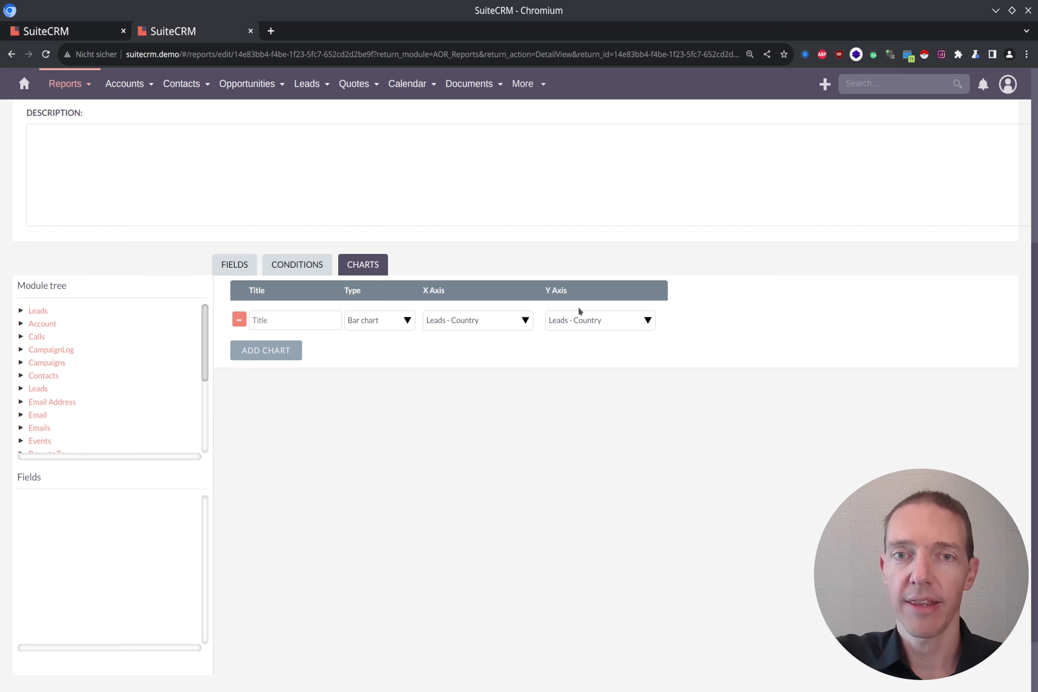
click(599, 318)
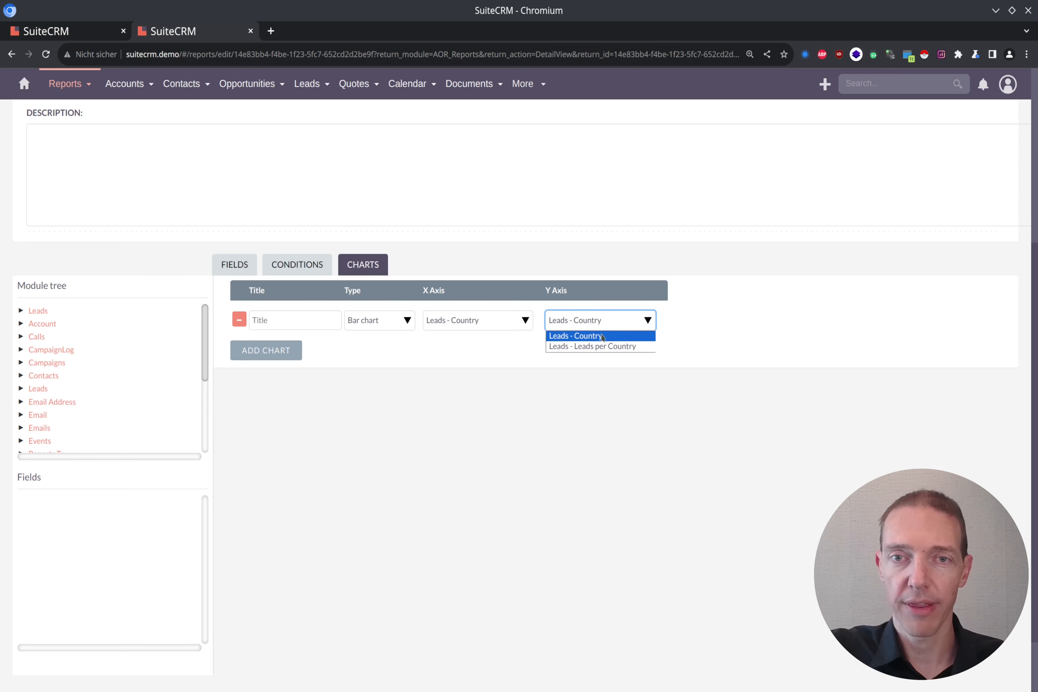
click(620, 348)
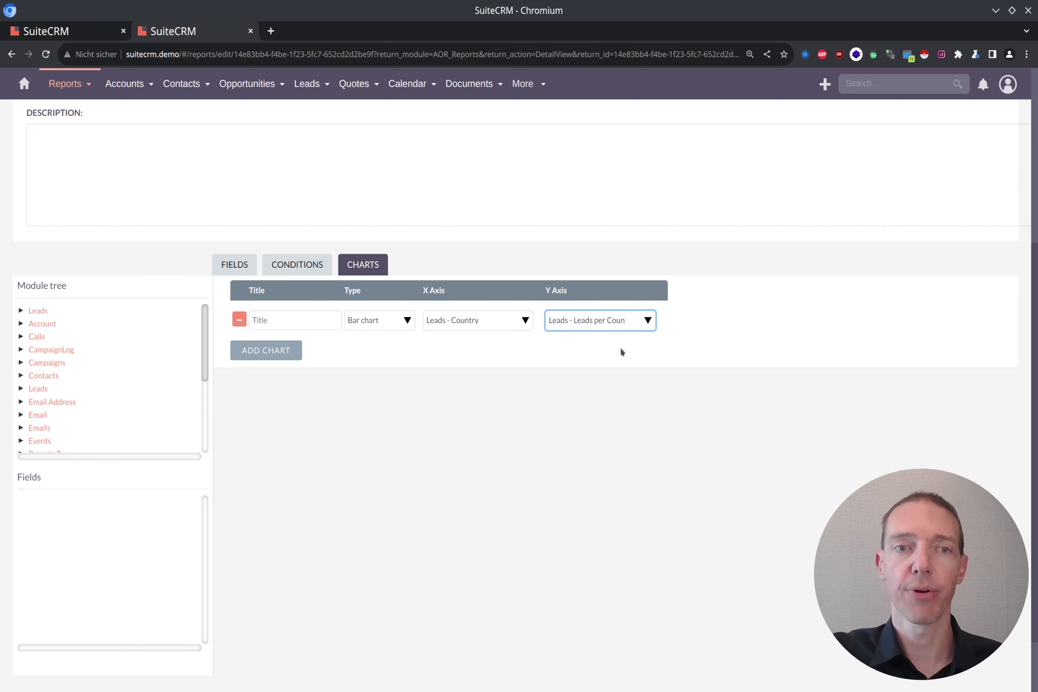
scroll(697, 400, up, 6)
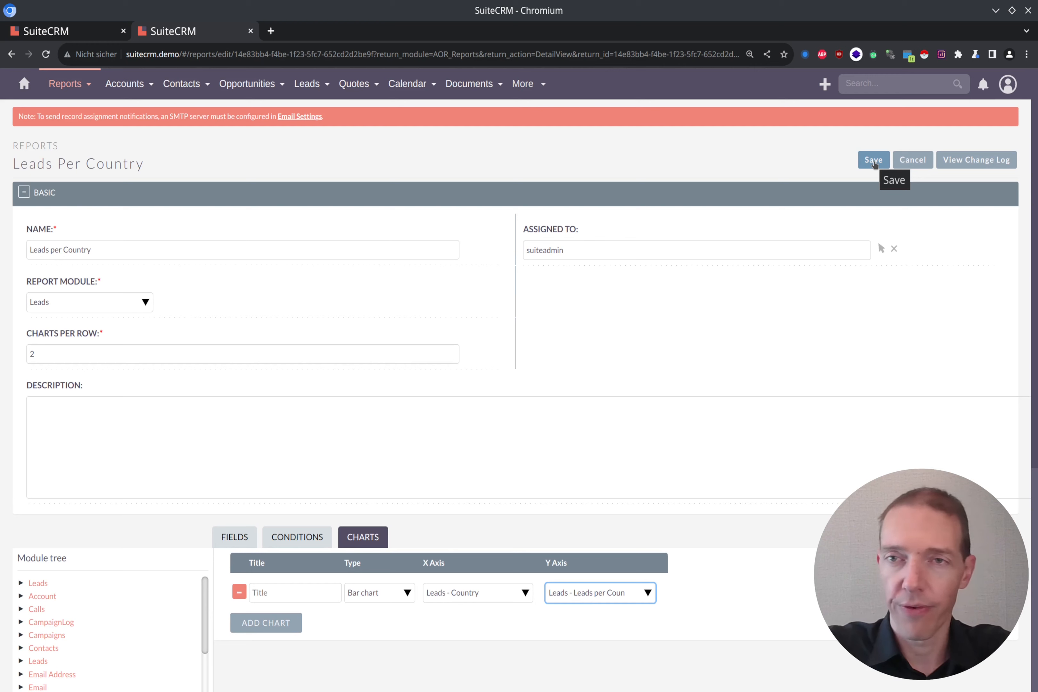
click(874, 165)
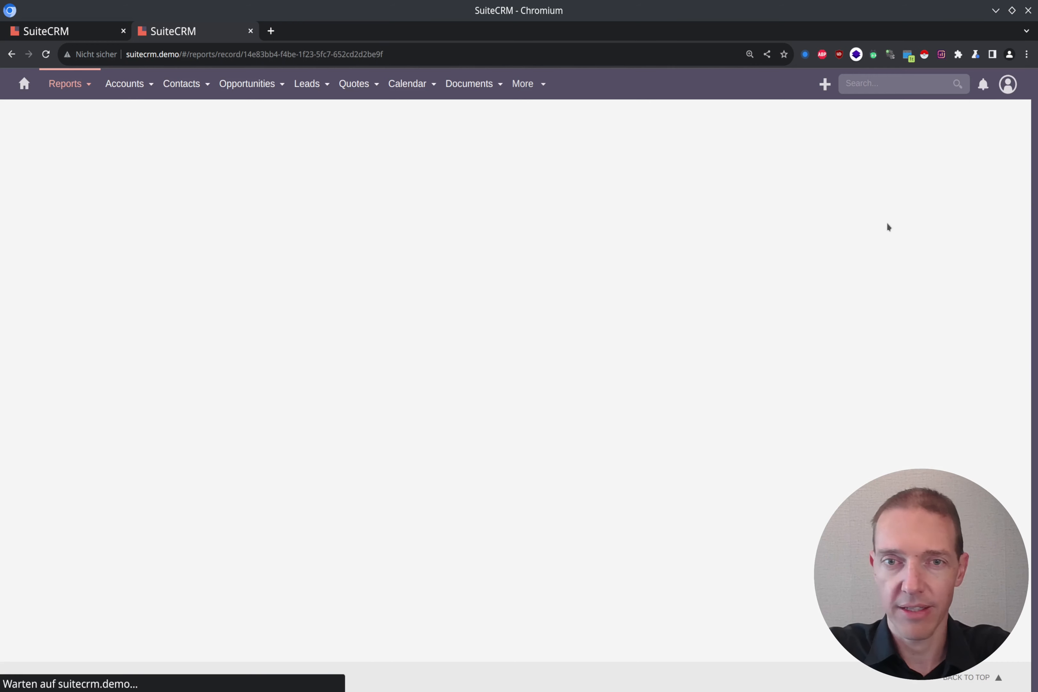
- Examine the bar chart of leads per country and compare it with the counts in the report table
scroll(665, 432, down, 3)
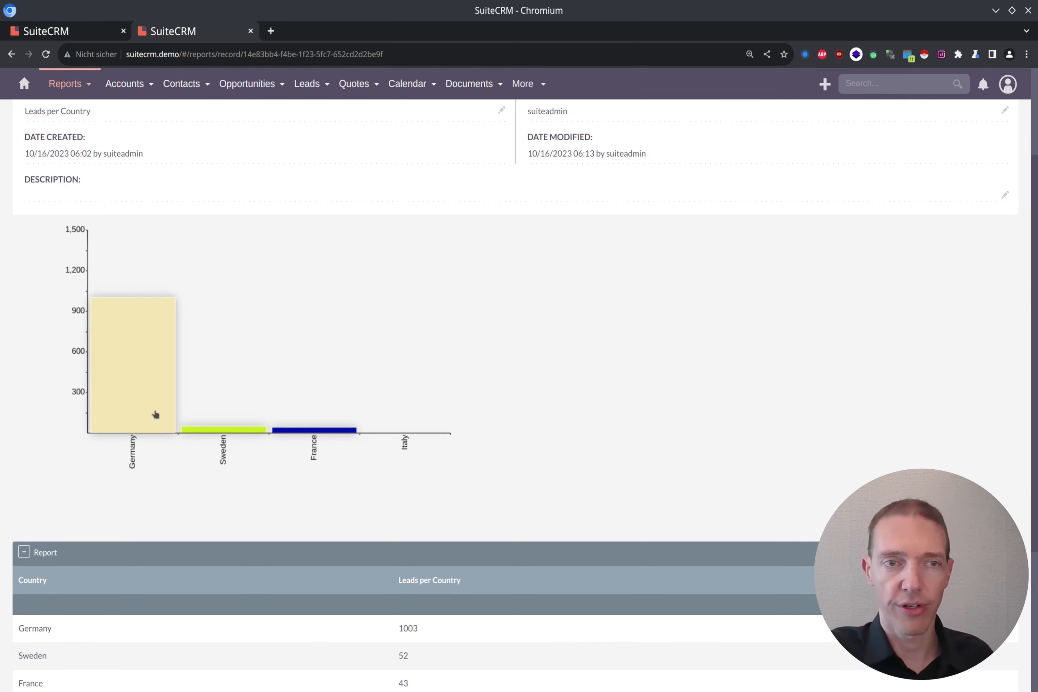
mouse_move(387, 435)
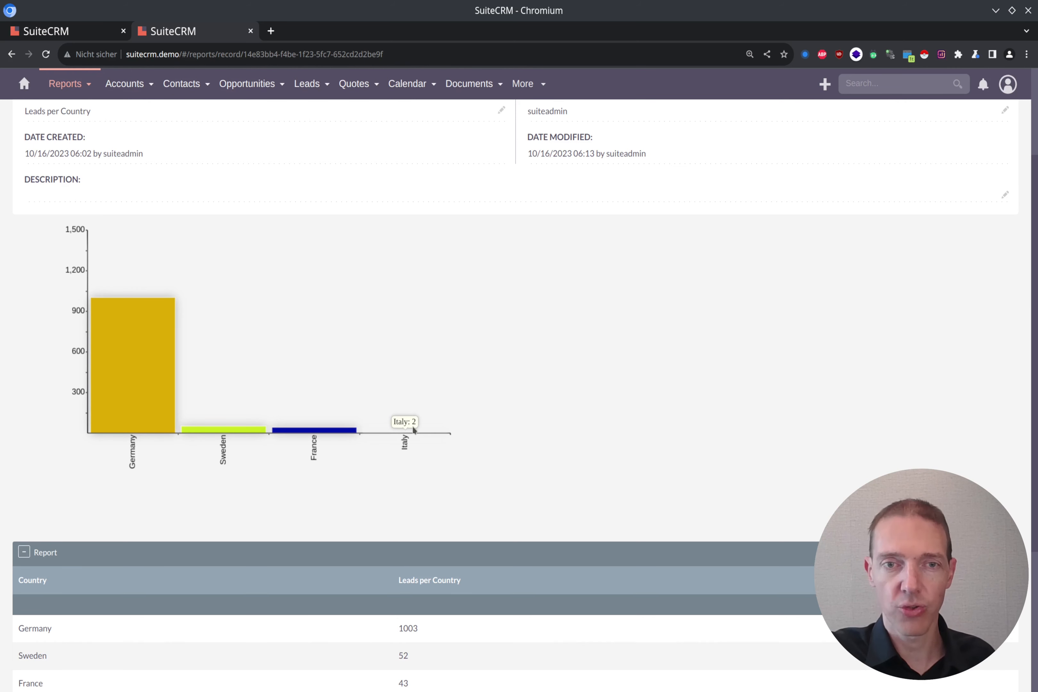
scroll(424, 507, down, 5)
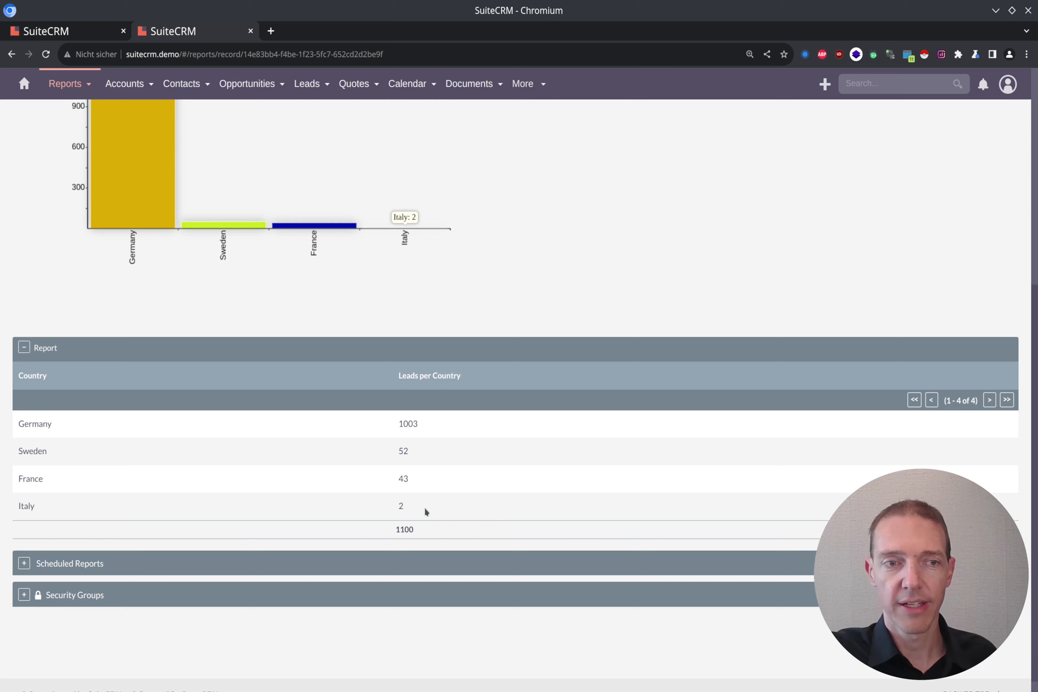
drag(110, 387, 457, 502)
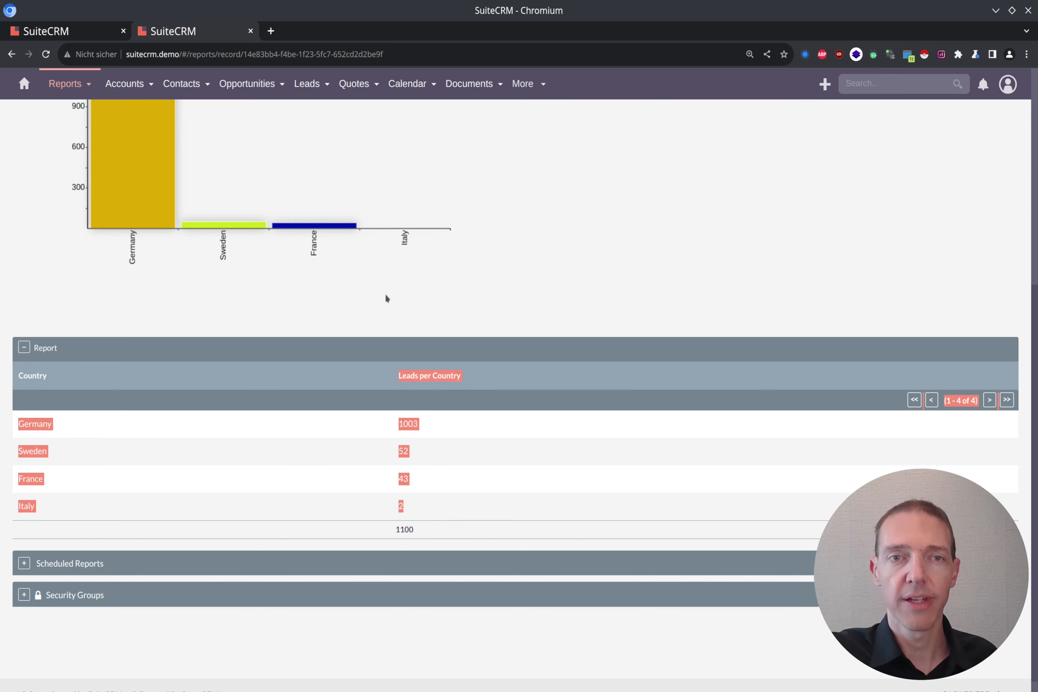
scroll(387, 299, up, 6)
click(567, 388)
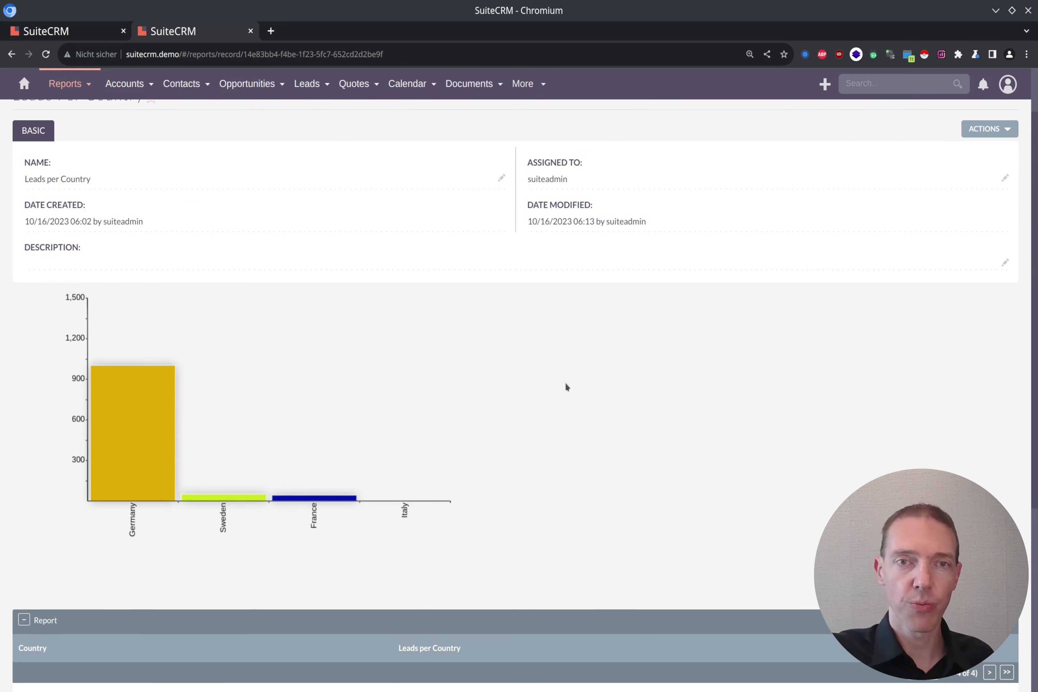